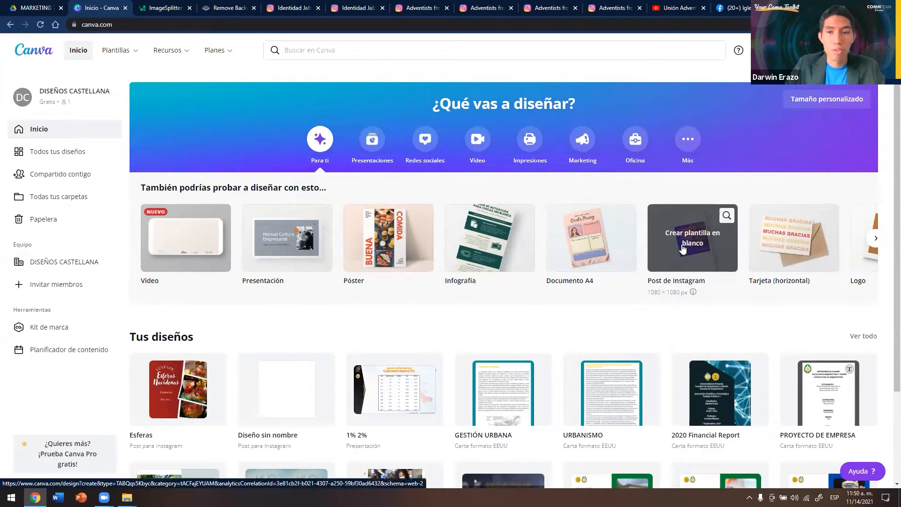
Step: Examine the banner on the Unión Adventista Panameña YouTube channel and the cover image on the Iglesia Adventista Castellana Central Facebook page
{"action": "left_click", "coordinate": [355, 49]}
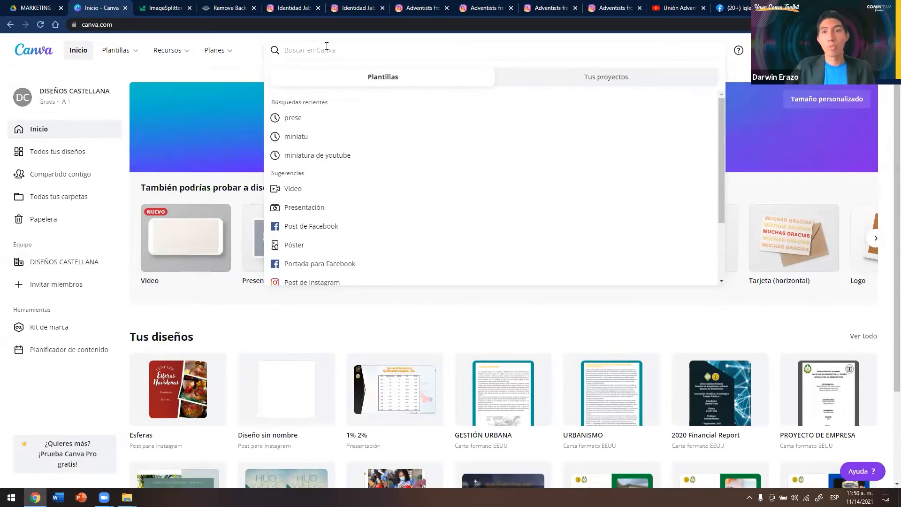
{"action": "left_click", "coordinate": [672, 10]}
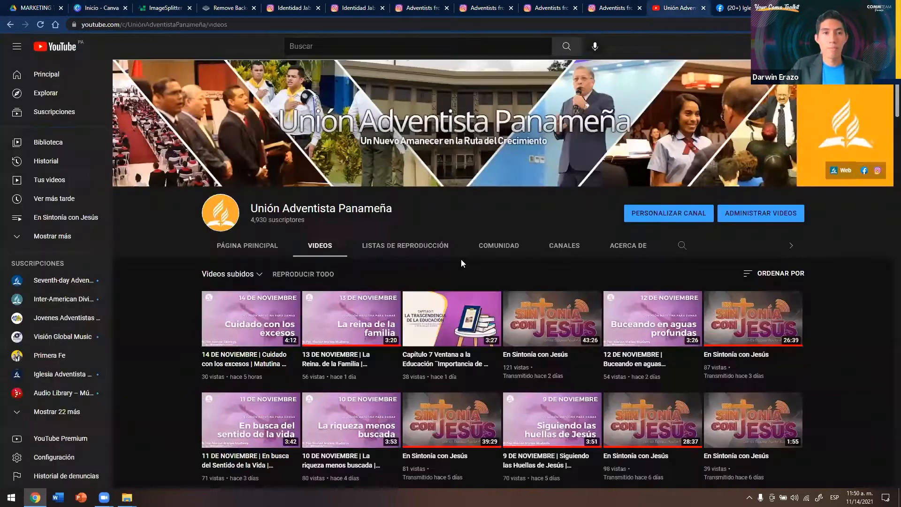
{"action": "left_click", "coordinate": [234, 94]}
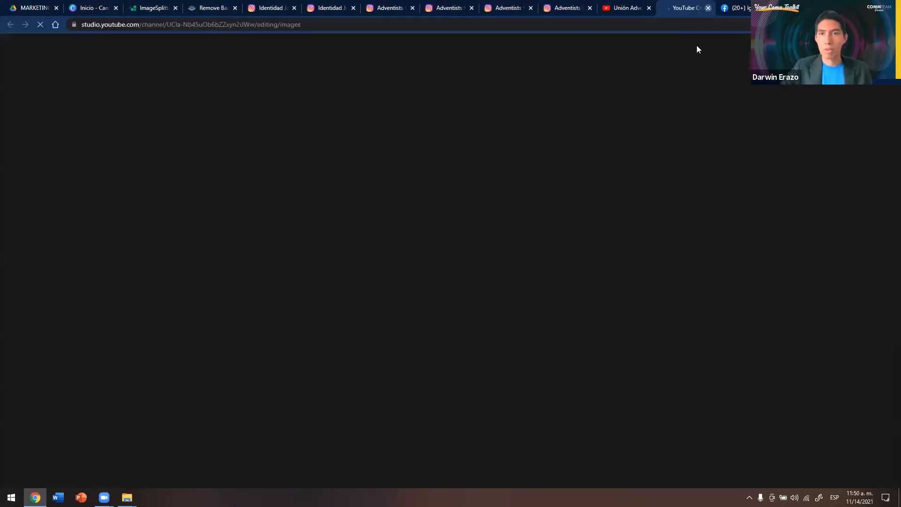
{"action": "key", "text": "ctrl+w"}
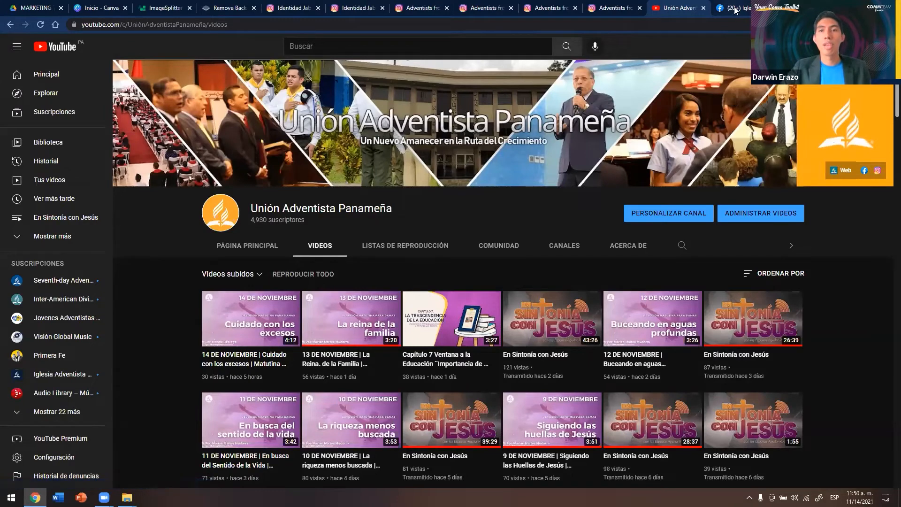
{"action": "key", "text": "ctrl+Tab"}
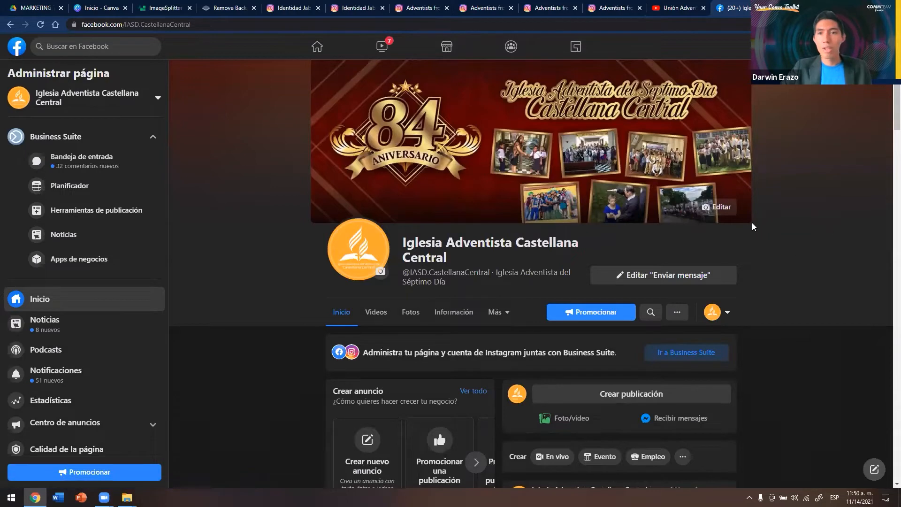
{"action": "left_click", "coordinate": [680, 8]}
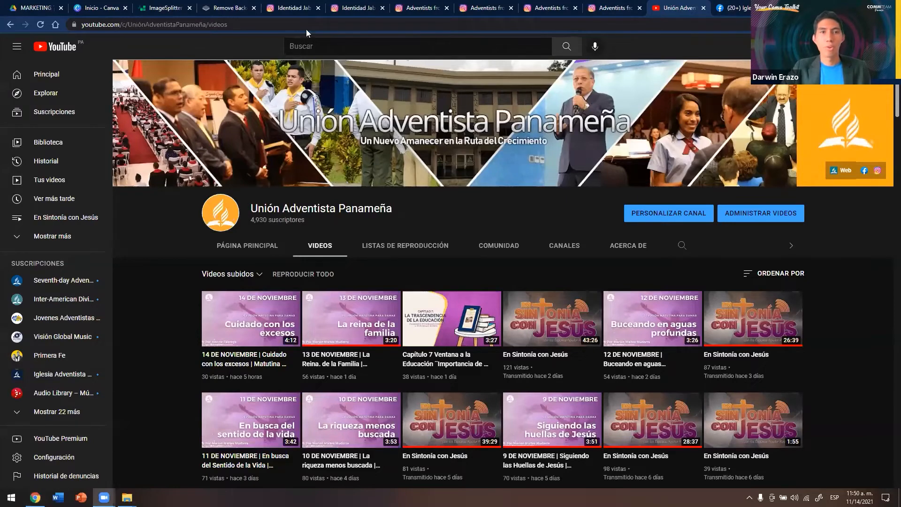
Step: Return to Canva, search for the Instagram post format and create a blank Instagram post design
{"action": "left_click", "coordinate": [131, 14]}
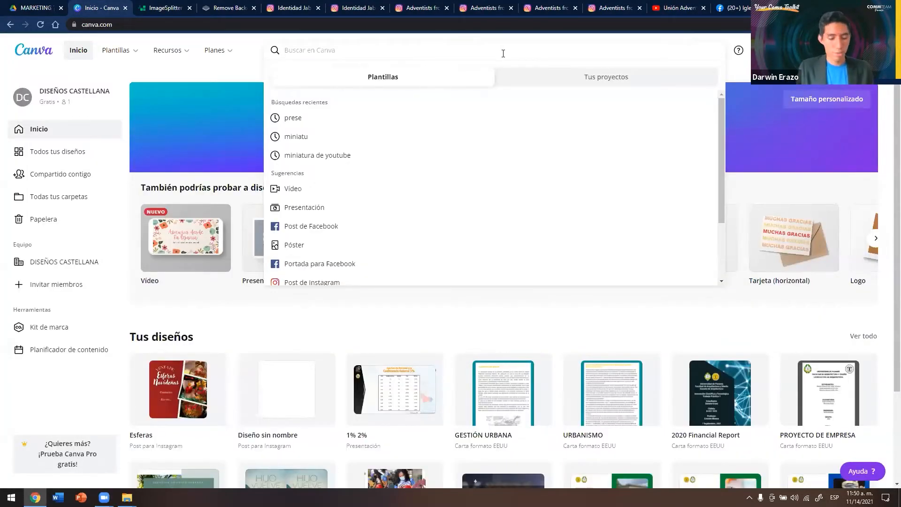
{"action": "type", "text": "instagram"}
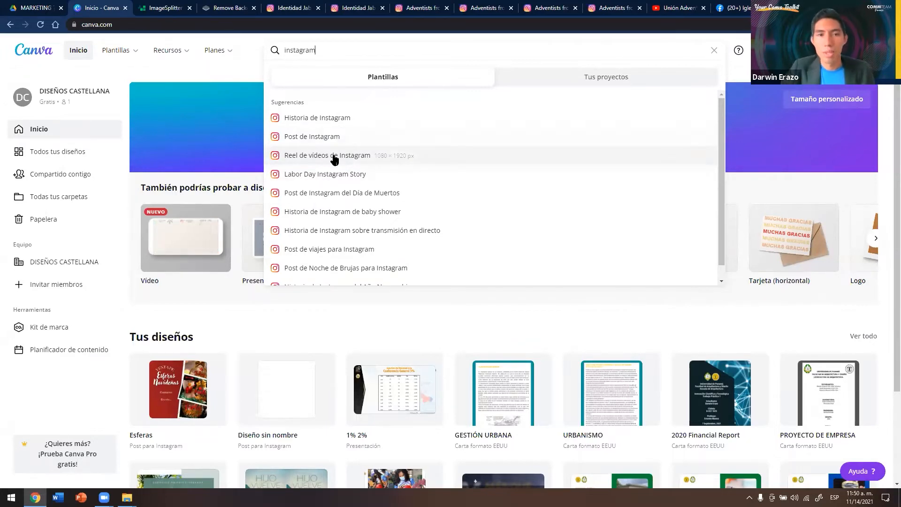
{"action": "left_click", "coordinate": [310, 139]}
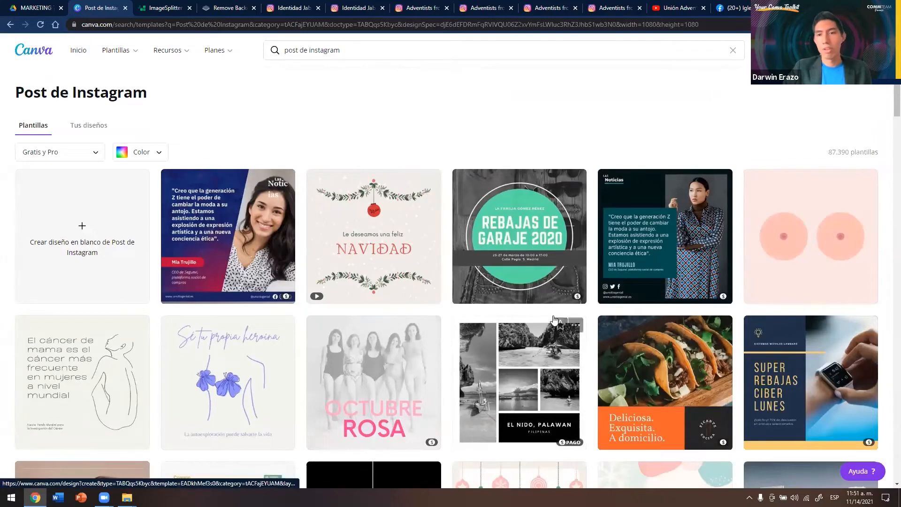
{"action": "scroll", "coordinate": [621, 253], "scroll_direction": "down", "scroll_amount": 8}
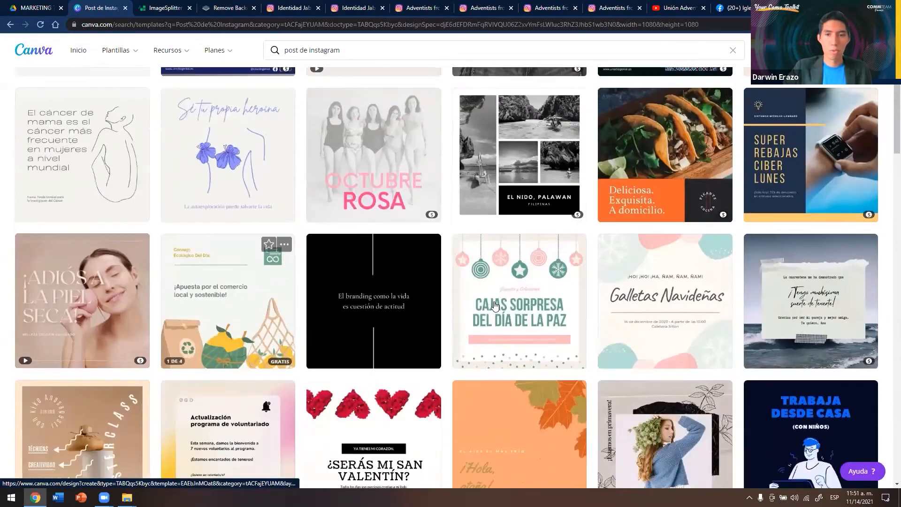
{"action": "scroll", "coordinate": [545, 318], "scroll_direction": "down", "scroll_amount": 13}
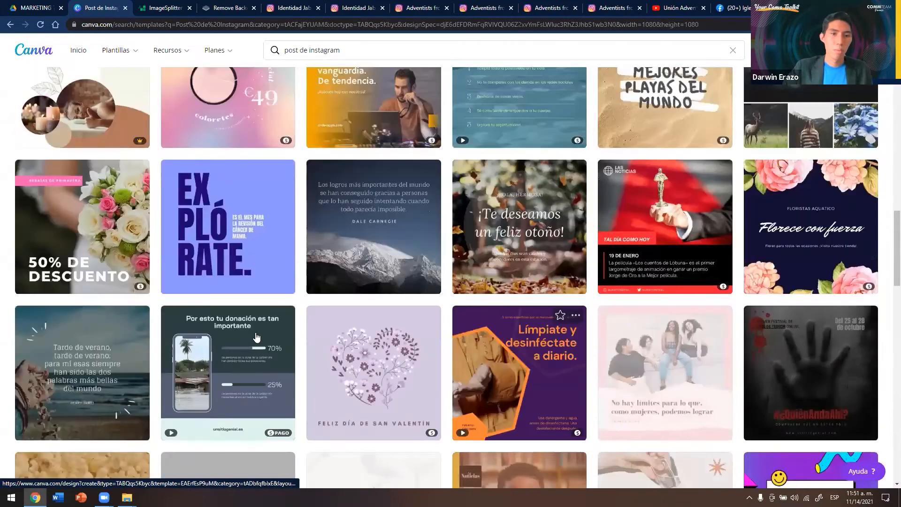
{"action": "scroll", "coordinate": [650, 317], "scroll_direction": "down", "scroll_amount": 4}
{"action": "scroll", "coordinate": [150, 248], "scroll_direction": "up", "scroll_amount": 1}
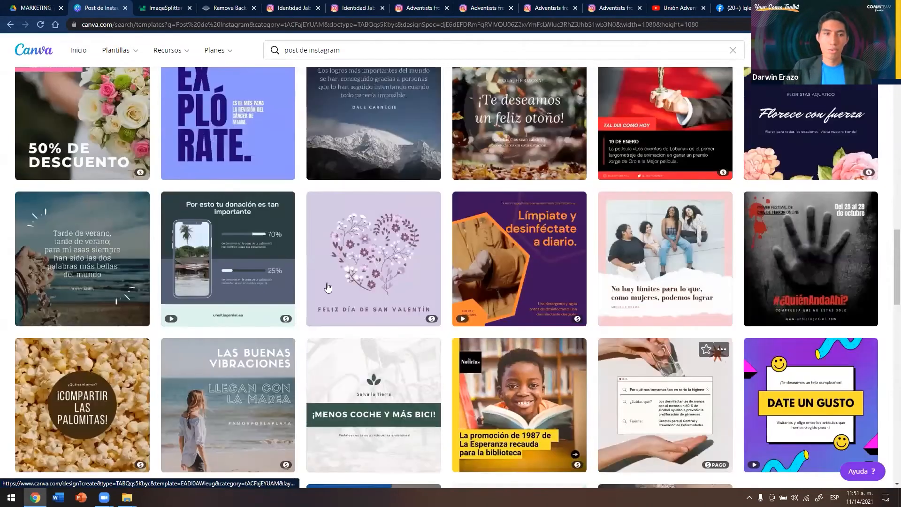
{"action": "scroll", "coordinate": [151, 243], "scroll_direction": "up", "scroll_amount": 20}
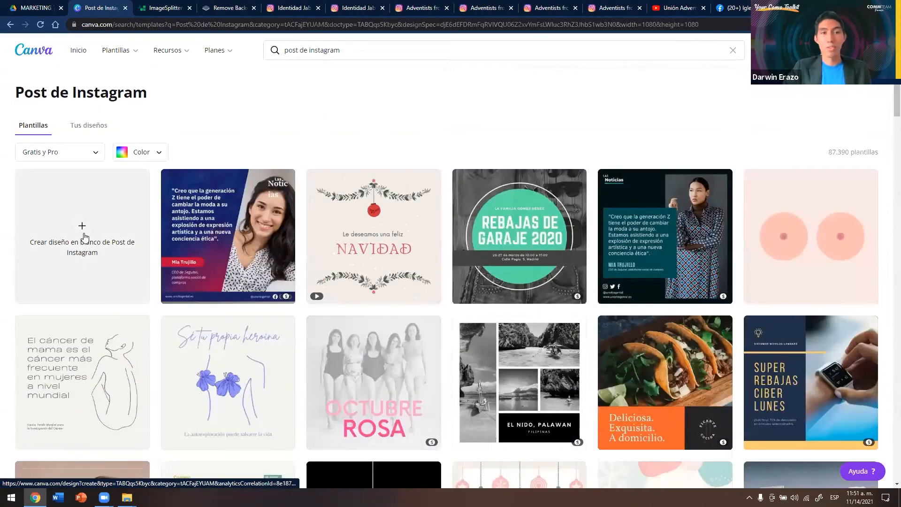
{"action": "left_click", "coordinate": [83, 237]}
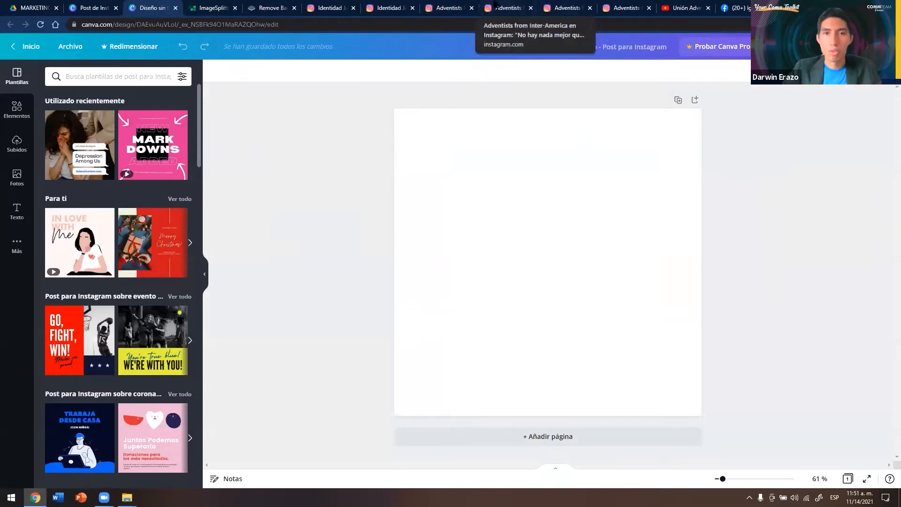
Step: Check the yellow speech-bubble post on Instagram as a reference and return to the blank design
{"action": "left_click", "coordinate": [506, 8]}
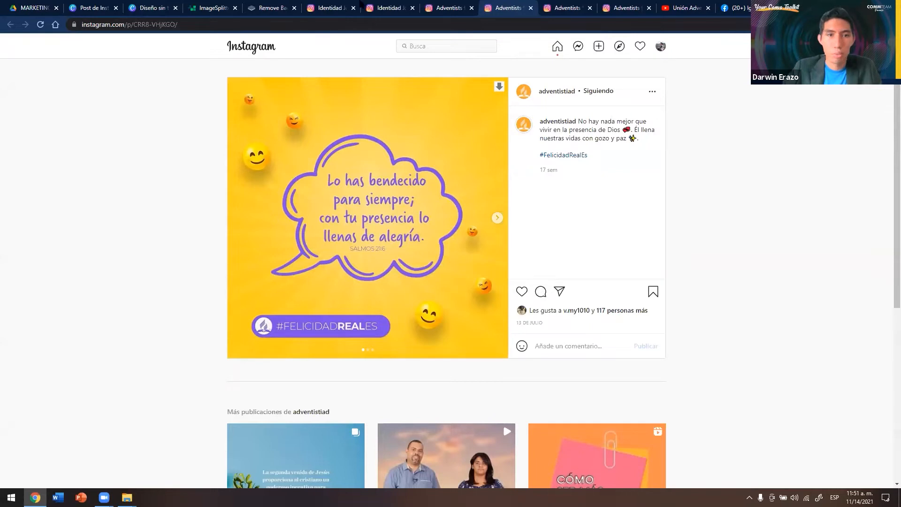
{"action": "key", "text": "ctrl+3"}
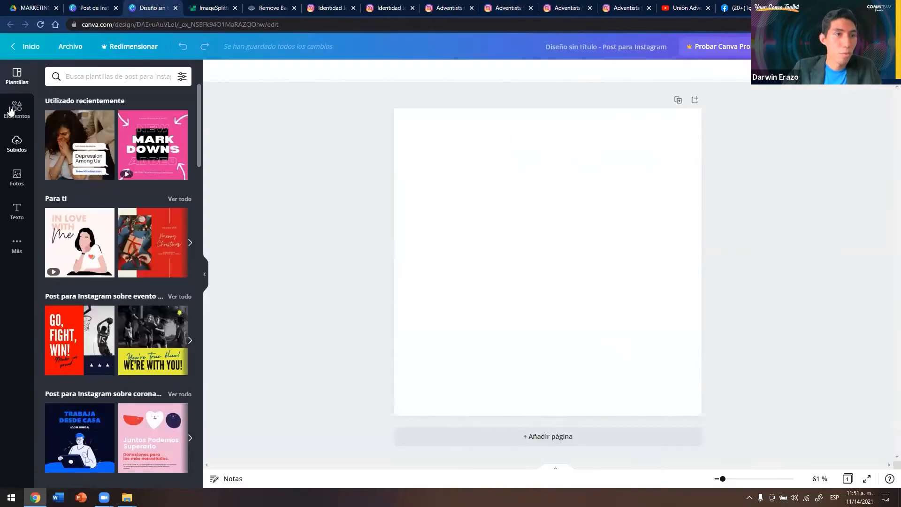
Step: Look through the design editor's templates, elements, uploads, photos and text libraries
{"action": "left_click", "coordinate": [17, 109]}
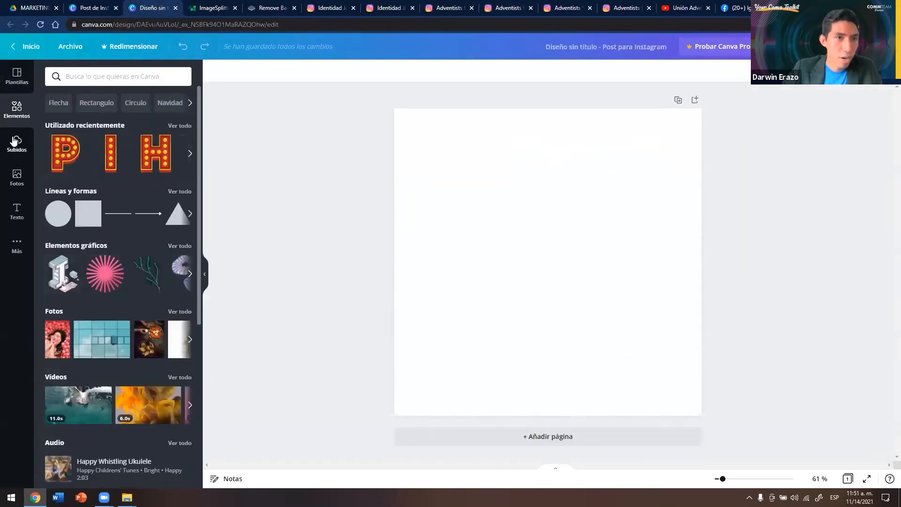
{"action": "left_click", "coordinate": [16, 143]}
{"action": "left_click", "coordinate": [18, 81]}
{"action": "left_click", "coordinate": [18, 114]}
{"action": "left_click", "coordinate": [17, 141]}
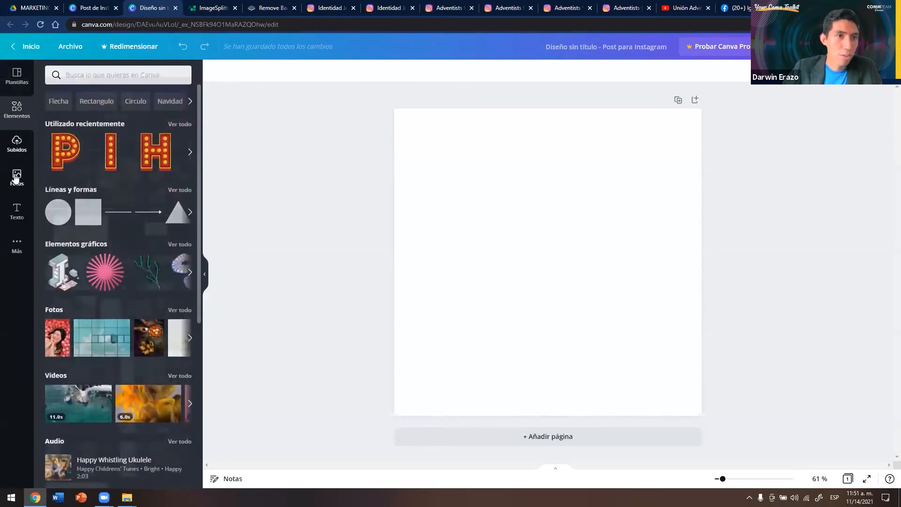
{"action": "left_click", "coordinate": [16, 177]}
{"action": "left_click", "coordinate": [17, 211]}
{"action": "left_click", "coordinate": [17, 145]}
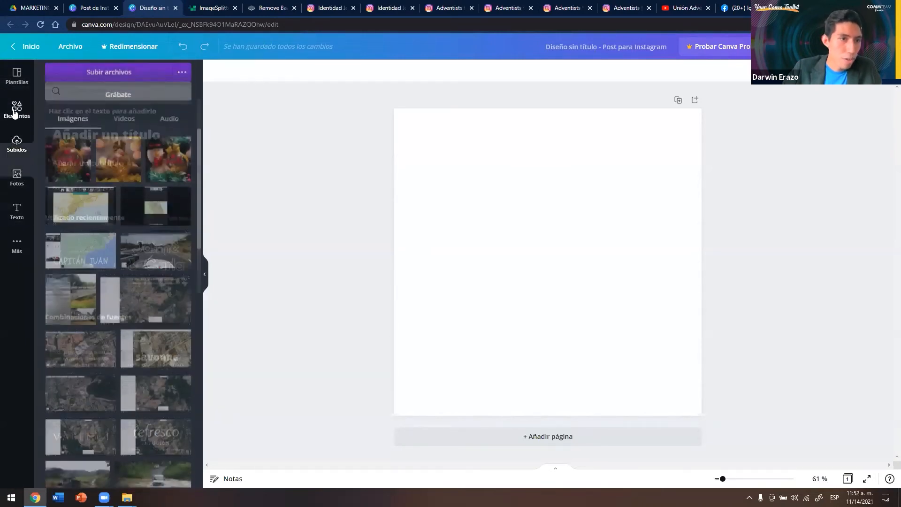
{"action": "left_click", "coordinate": [20, 117]}
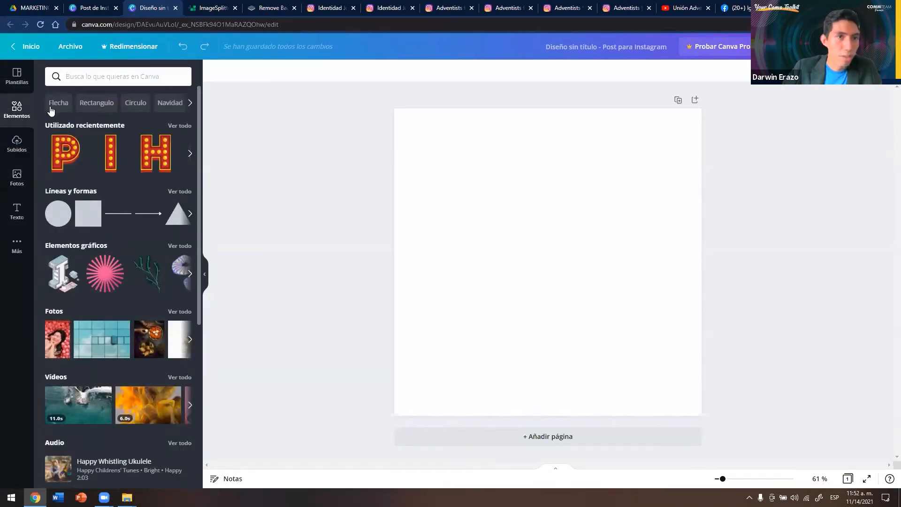
Step: Search the photo library for "yellow" and browse the results for a background
{"action": "left_click", "coordinate": [17, 175]}
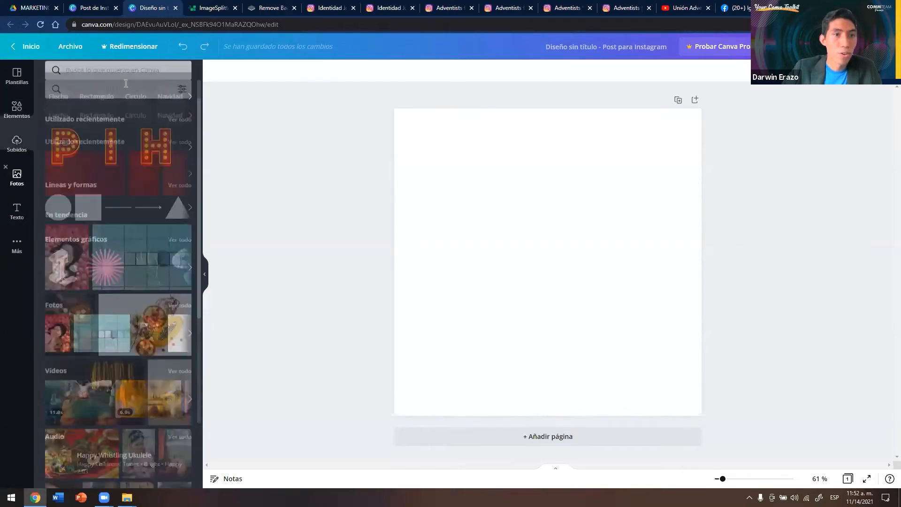
{"action": "left_click", "coordinate": [121, 76]}
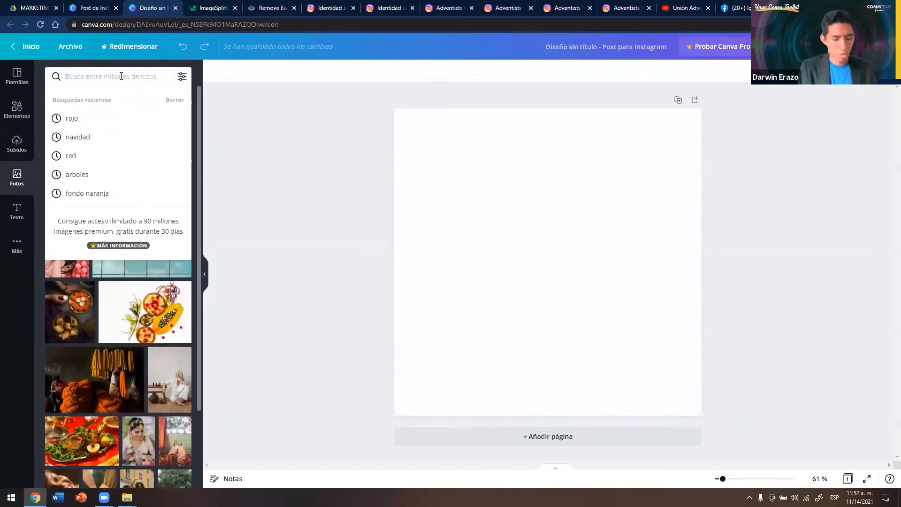
{"action": "type", "text": "yellow"}
{"action": "key", "text": "Return"}
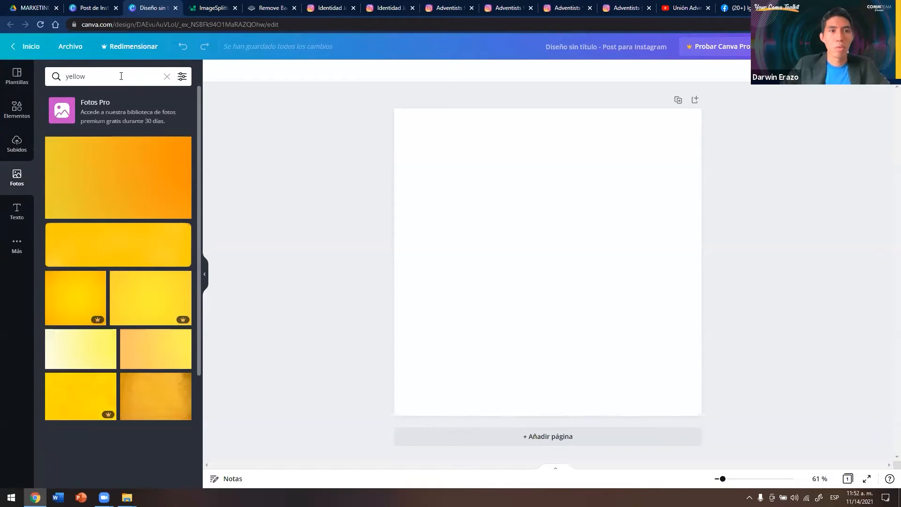
{"action": "scroll", "coordinate": [141, 319], "scroll_direction": "down", "scroll_amount": 3}
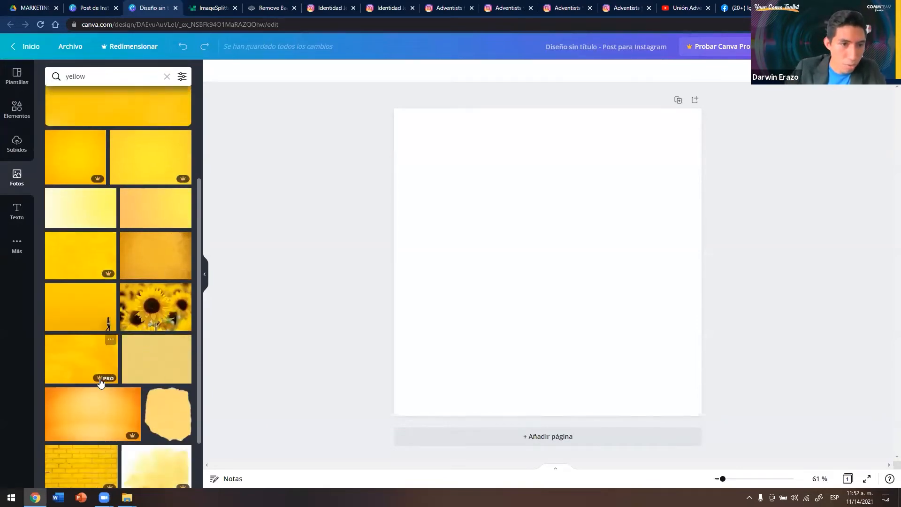
{"action": "scroll", "coordinate": [100, 383], "scroll_direction": "down", "scroll_amount": 1}
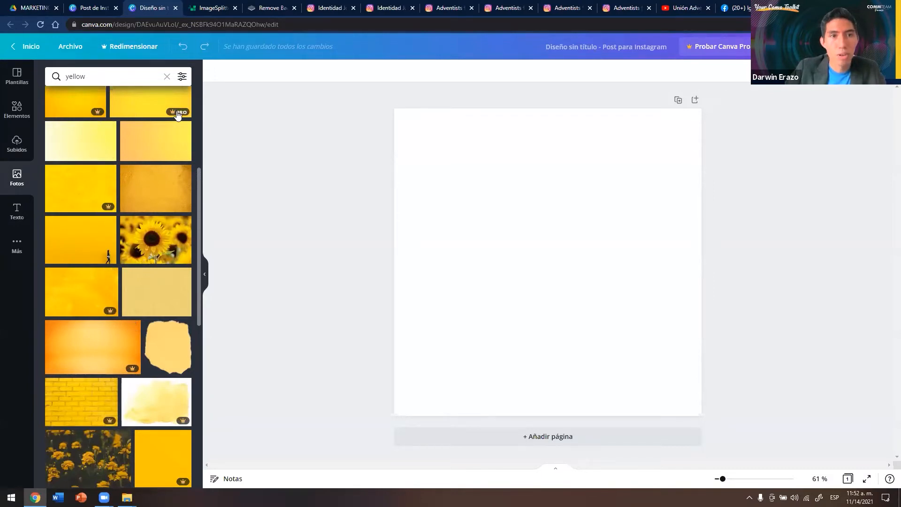
{"action": "scroll", "coordinate": [152, 179], "scroll_direction": "up", "scroll_amount": 4}
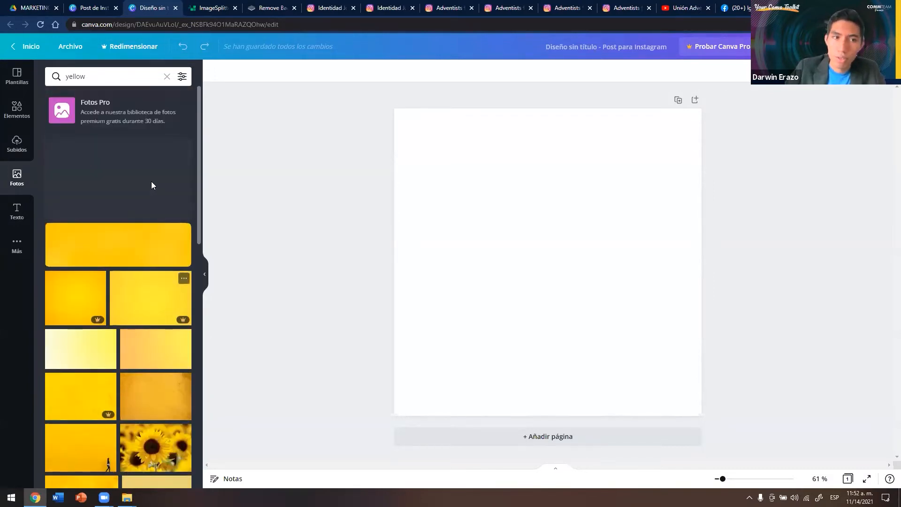
{"action": "left_click", "coordinate": [123, 254]}
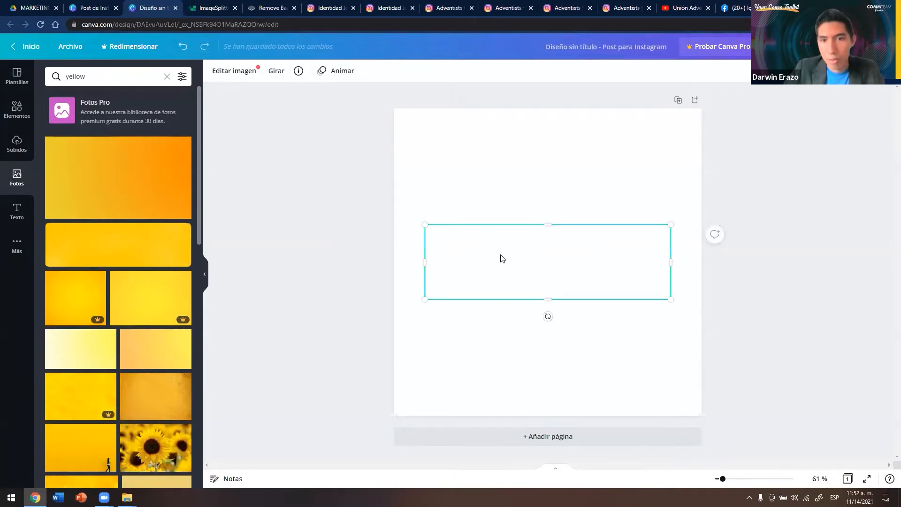
{"action": "left_click_drag", "start_coordinate": [511, 263], "coordinate": [471, 249]}
{"action": "left_click_drag", "start_coordinate": [426, 230], "coordinate": [509, 208]}
{"action": "left_click_drag", "start_coordinate": [677, 161], "coordinate": [730, 143]}
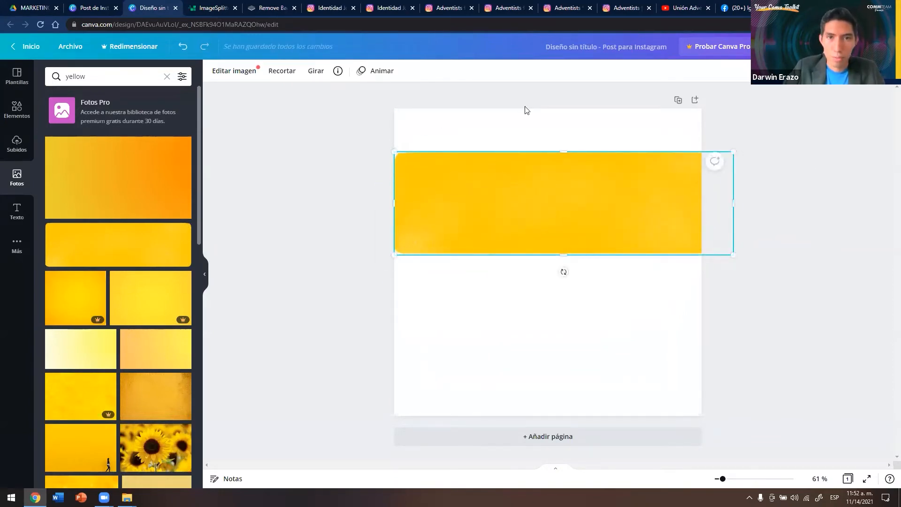
{"action": "key", "text": "Delete"}
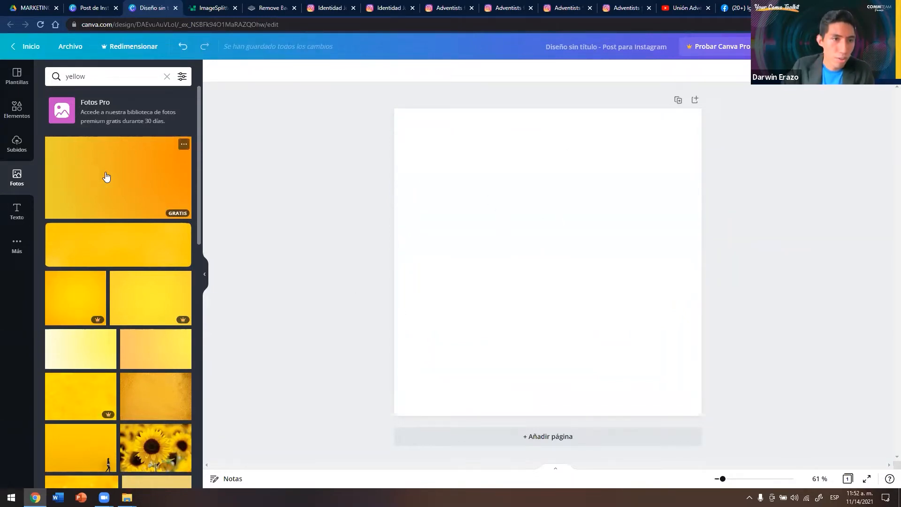
Step: Fill the page background with the free yellow-to-orange gradient photo and shift it within the frame to show more of its yellow side
{"action": "left_click_drag", "start_coordinate": [113, 177], "coordinate": [402, 174]}
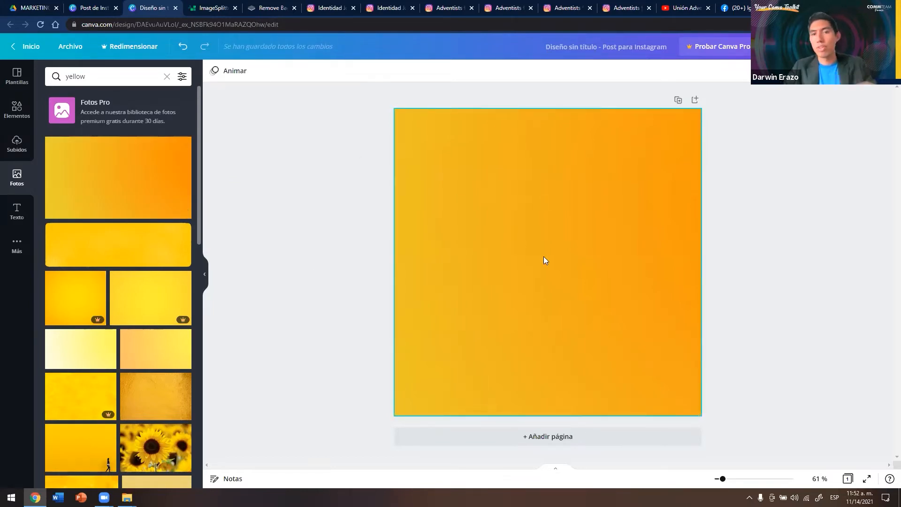
{"action": "double_click", "coordinate": [532, 267]}
{"action": "left_click_drag", "start_coordinate": [424, 259], "coordinate": [638, 244]}
{"action": "left_click", "coordinate": [272, 198]}
{"action": "left_click", "coordinate": [274, 194]}
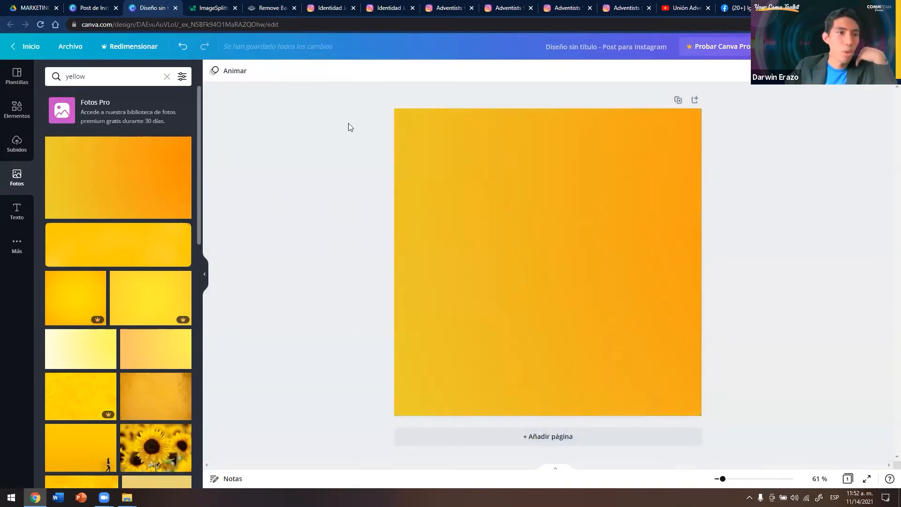
Step: Search the elements library for "lines"
{"action": "left_click", "coordinate": [16, 110]}
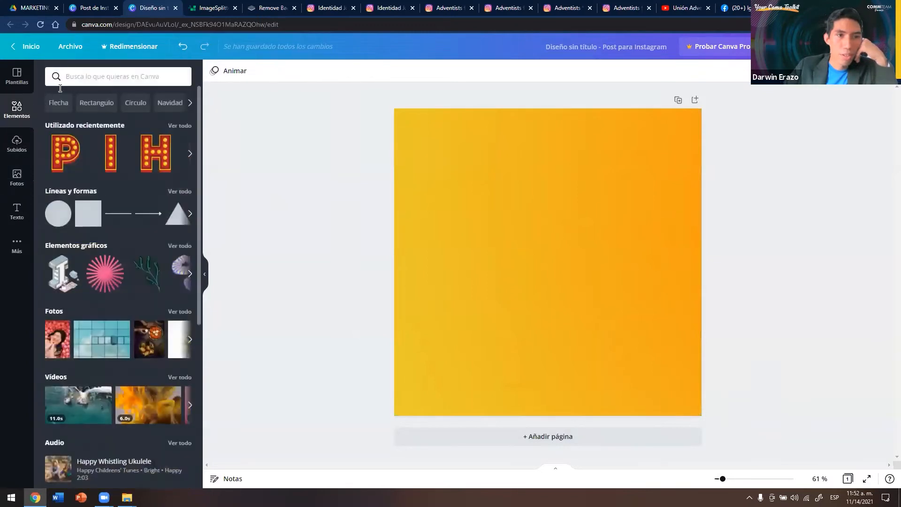
{"action": "left_click", "coordinate": [83, 77]}
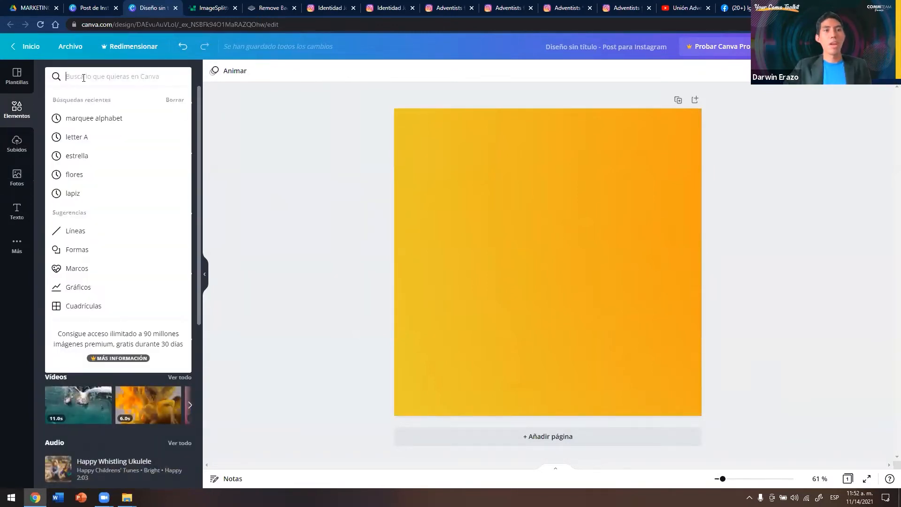
{"action": "type", "text": "lines"}
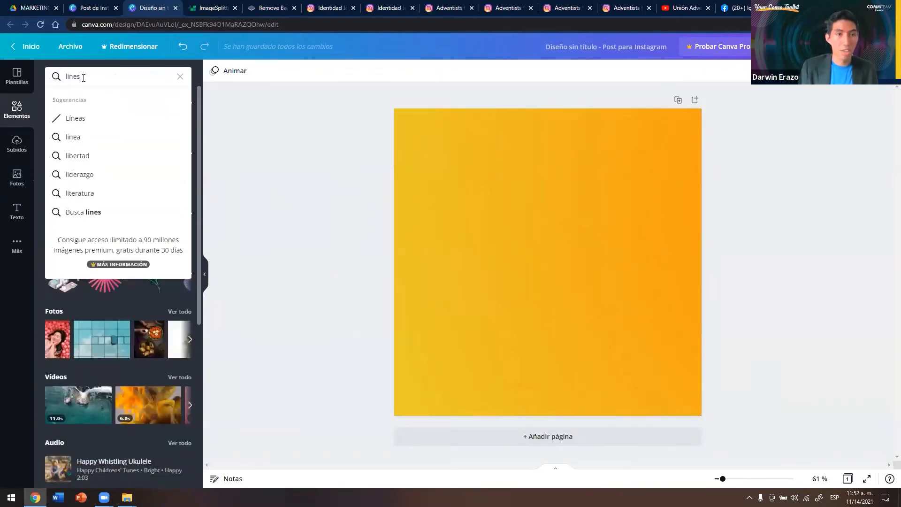
{"action": "key", "text": "Return"}
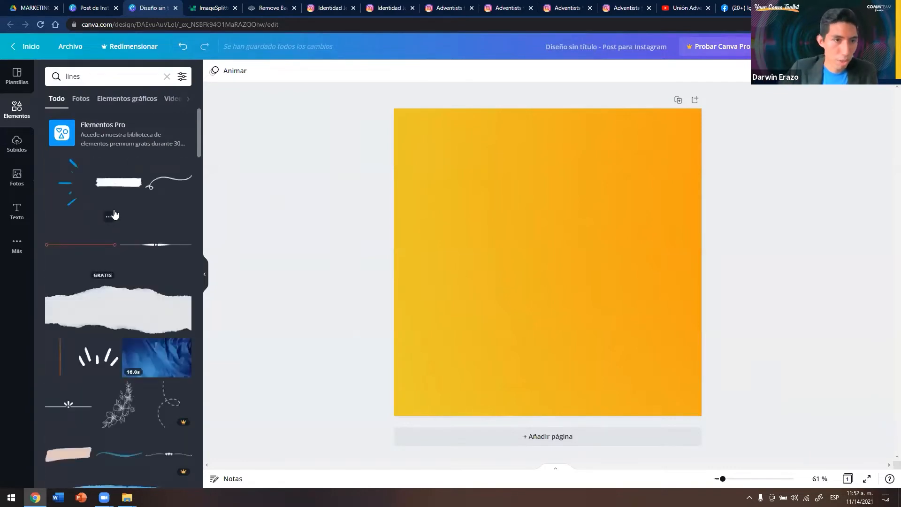
Step: Add the half-sunburst line graphic from the results to the page, enlarge it, and centre it in the upper half
{"action": "scroll", "coordinate": [108, 217], "scroll_direction": "down", "scroll_amount": 3}
{"action": "scroll", "coordinate": [122, 412], "scroll_direction": "down", "scroll_amount": 10}
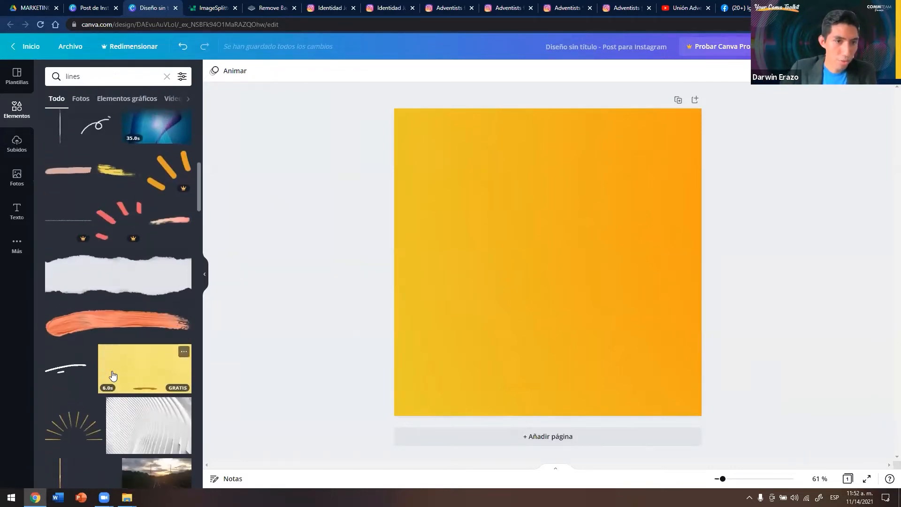
{"action": "left_click_drag", "start_coordinate": [89, 171], "coordinate": [577, 264]}
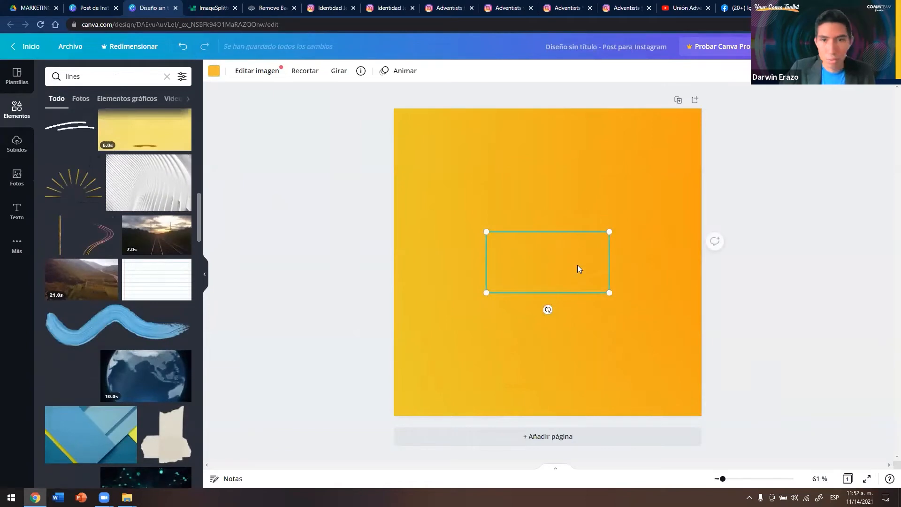
{"action": "left_click_drag", "start_coordinate": [608, 231], "coordinate": [694, 165]}
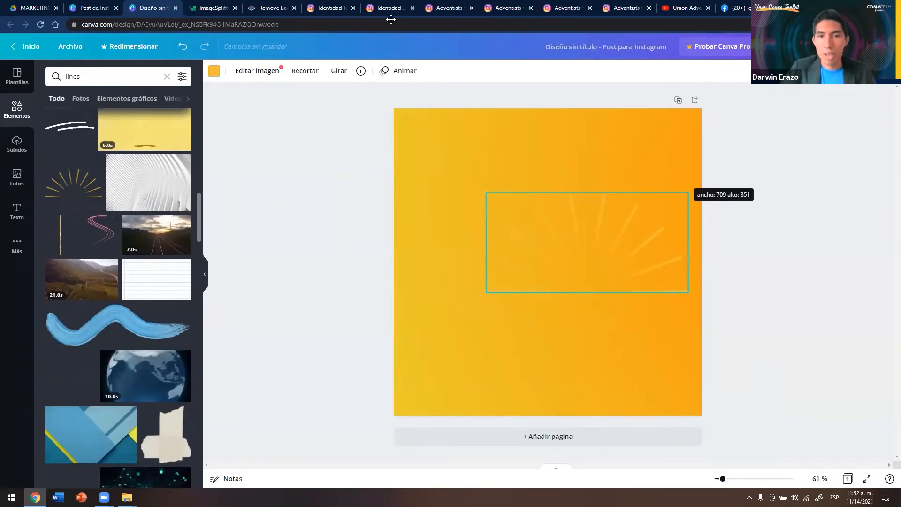
{"action": "left_click_drag", "start_coordinate": [587, 242], "coordinate": [548, 196]}
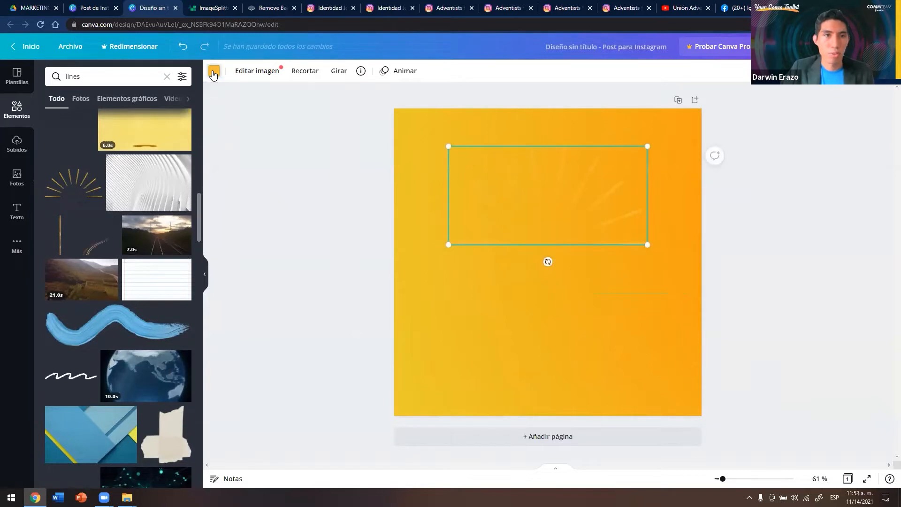
Step: Recolour the sunburst lines white and enlarge them past the page edges so the rays spread across the upper half
{"action": "left_click", "coordinate": [213, 71]}
{"action": "left_click", "coordinate": [184, 266]}
{"action": "left_click_drag", "start_coordinate": [583, 191], "coordinate": [573, 212]}
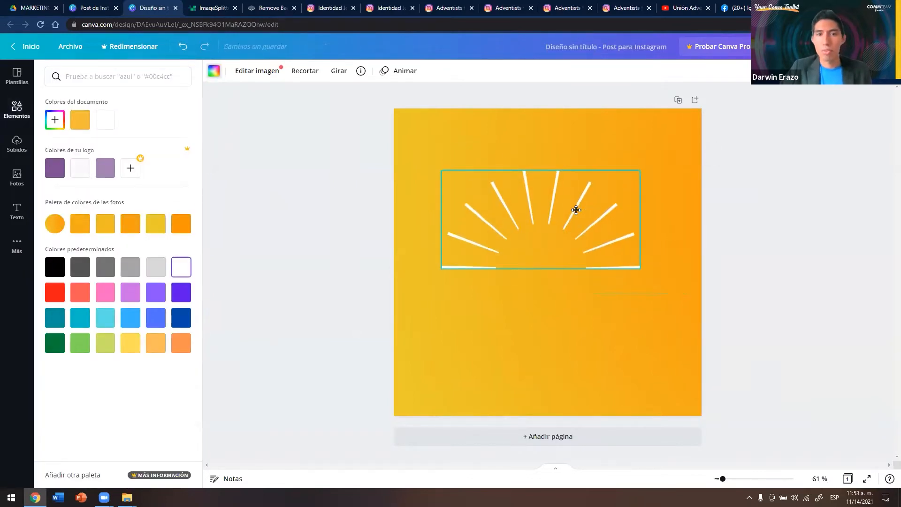
{"action": "left_click_drag", "start_coordinate": [637, 169], "coordinate": [571, 168]}
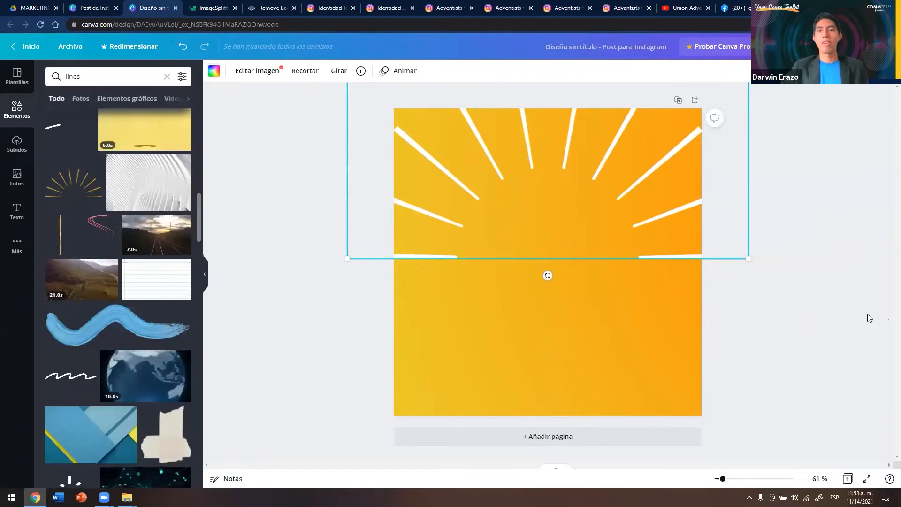
{"action": "left_click", "coordinate": [867, 314]}
Step: Search the elements for "cloud", add the white outlined cloud, enlarge it, and place it mid-page below the rays
{"action": "left_click", "coordinate": [86, 77]}
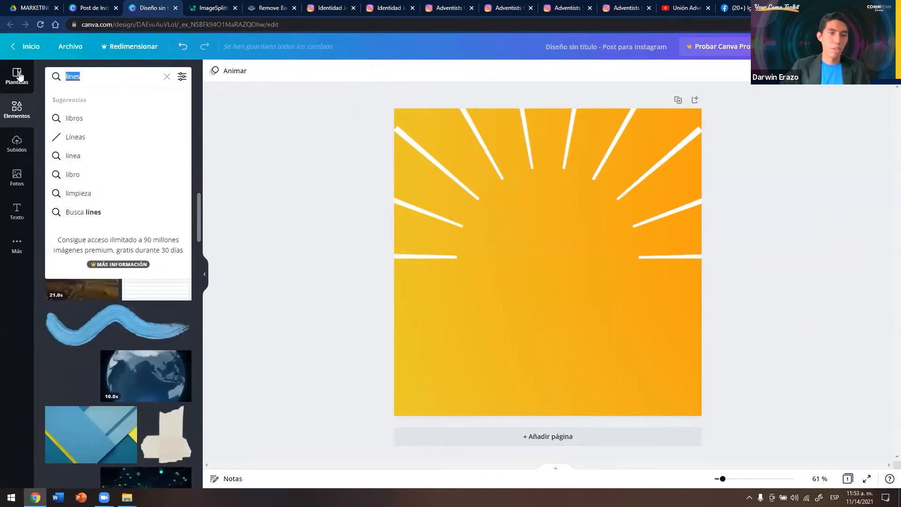
{"action": "type", "text": "cloud"}
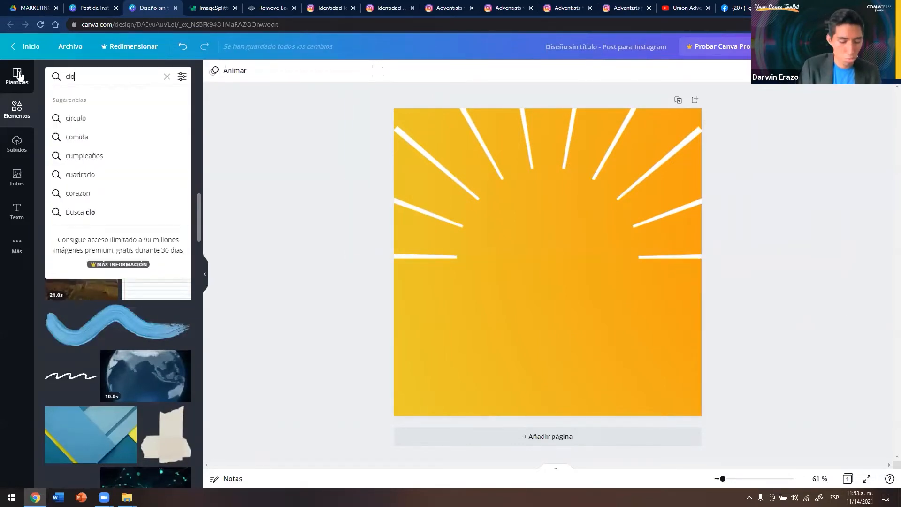
{"action": "key", "text": "Return"}
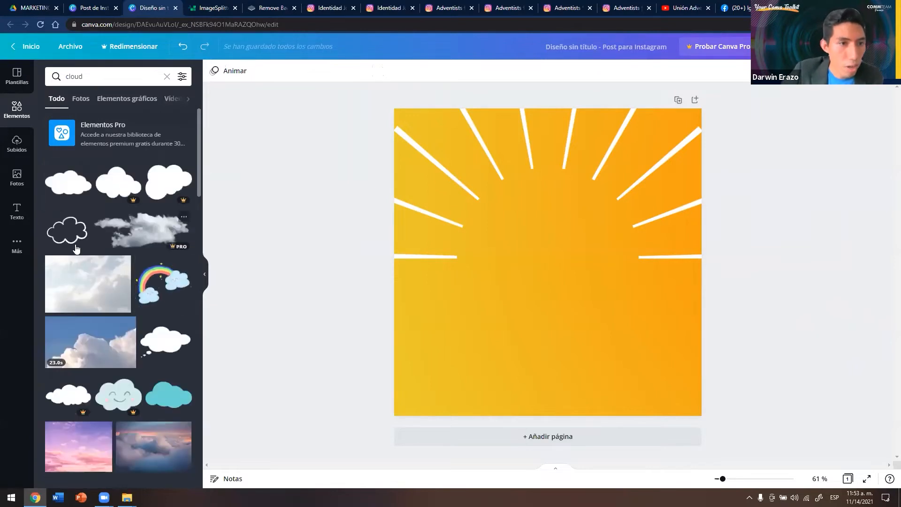
{"action": "left_click", "coordinate": [78, 229]}
{"action": "left_click_drag", "start_coordinate": [608, 218], "coordinate": [696, 141]}
{"action": "left_click_drag", "start_coordinate": [593, 244], "coordinate": [530, 276]}
{"action": "left_click_drag", "start_coordinate": [670, 180], "coordinate": [641, 197]}
{"action": "mouse_move", "coordinate": [542, 287]}
{"action": "left_mouse_down"}
{"action": "mouse_move", "coordinate": [547, 273]}
{"action": "mouse_move", "coordinate": [539, 271]}
{"action": "mouse_move", "coordinate": [552, 278]}
{"action": "left_mouse_up"}
Step: Set the transparency of the sunburst rays to 39
{"action": "left_click", "coordinate": [605, 164]}
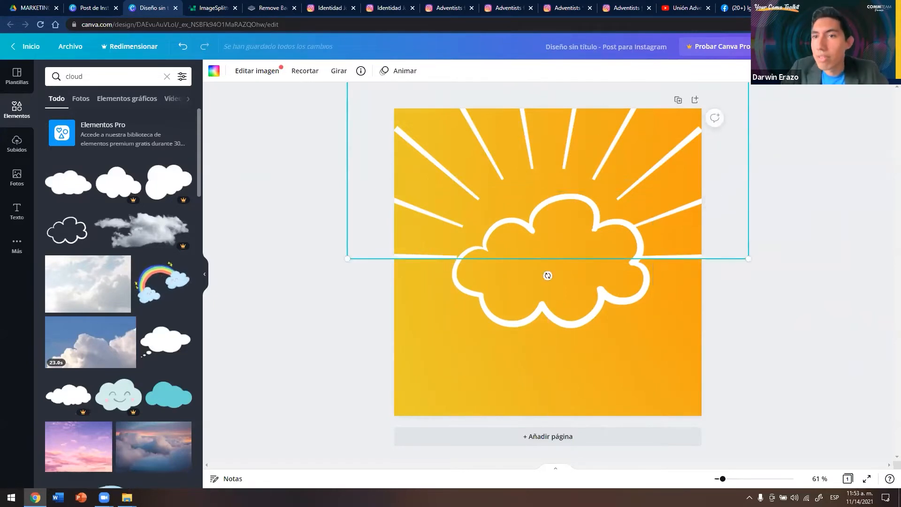
{"action": "left_click", "coordinate": [818, 70]}
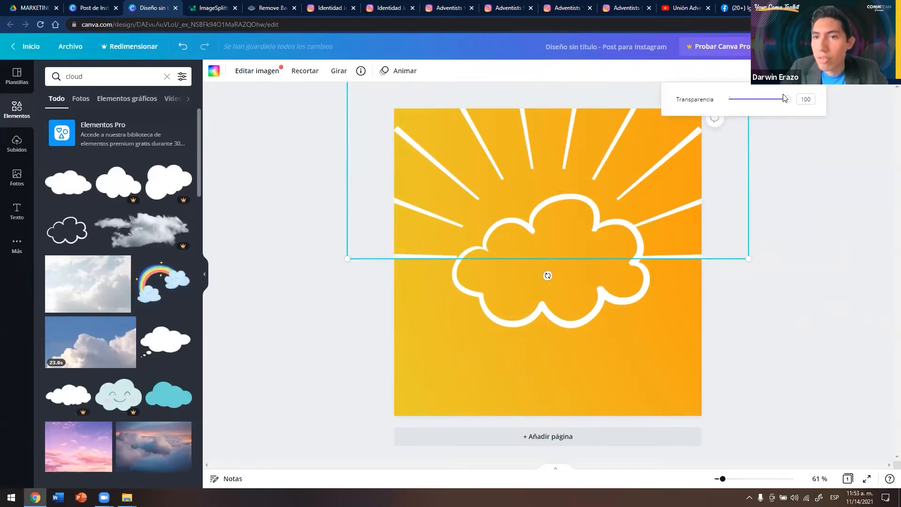
{"action": "left_click_drag", "start_coordinate": [783, 100], "coordinate": [751, 106]}
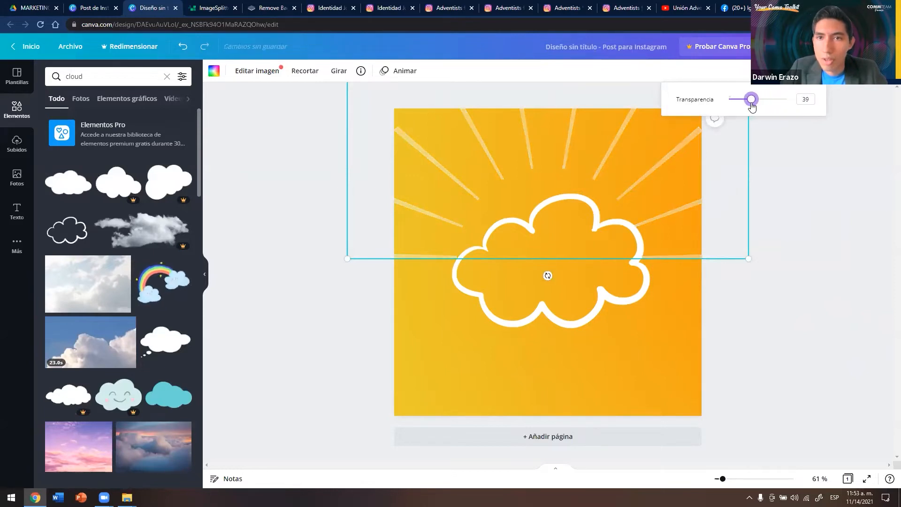
{"action": "left_click", "coordinate": [781, 141]}
{"action": "left_click", "coordinate": [777, 209]}
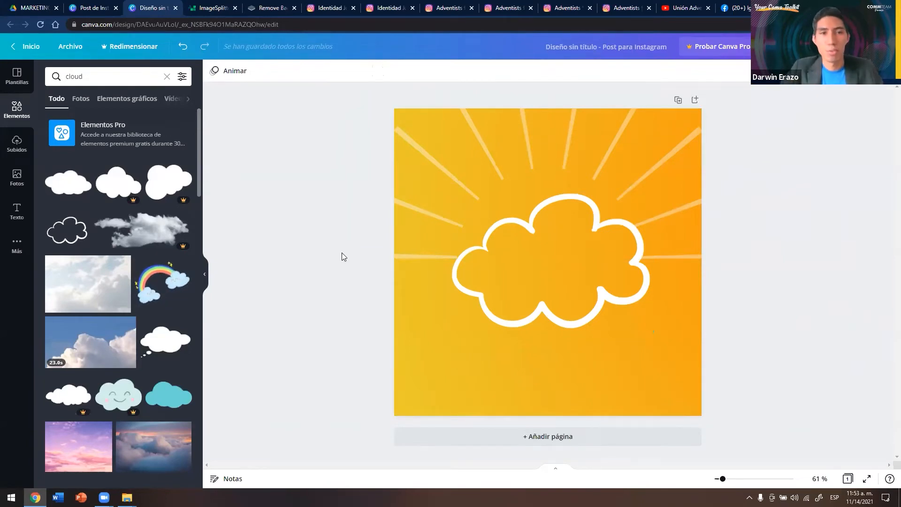
Step: Try repositioning the sunburst rays on the page and undo the change
{"action": "left_click", "coordinate": [439, 172]}
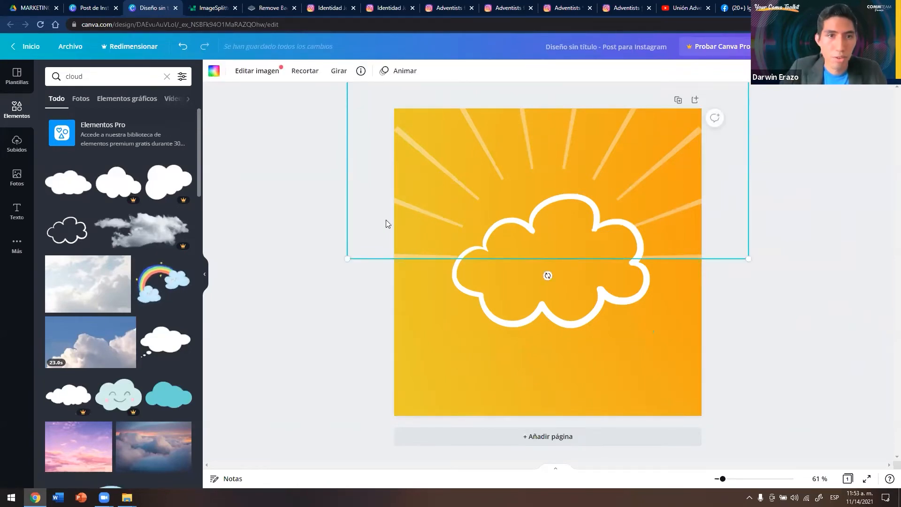
{"action": "left_click", "coordinate": [401, 281]}
{"action": "left_click", "coordinate": [439, 184]}
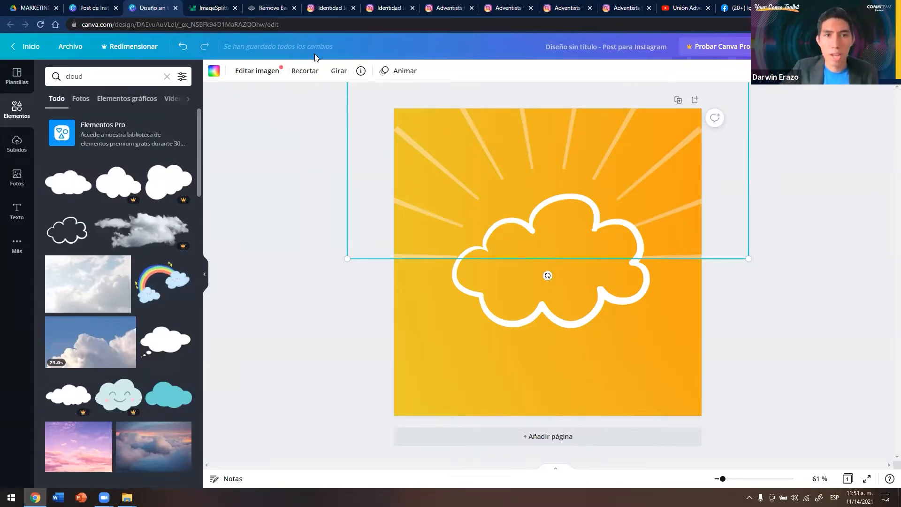
{"action": "left_click_drag", "start_coordinate": [547, 276], "coordinate": [579, 266]}
{"action": "key", "text": "ctrl+z"}
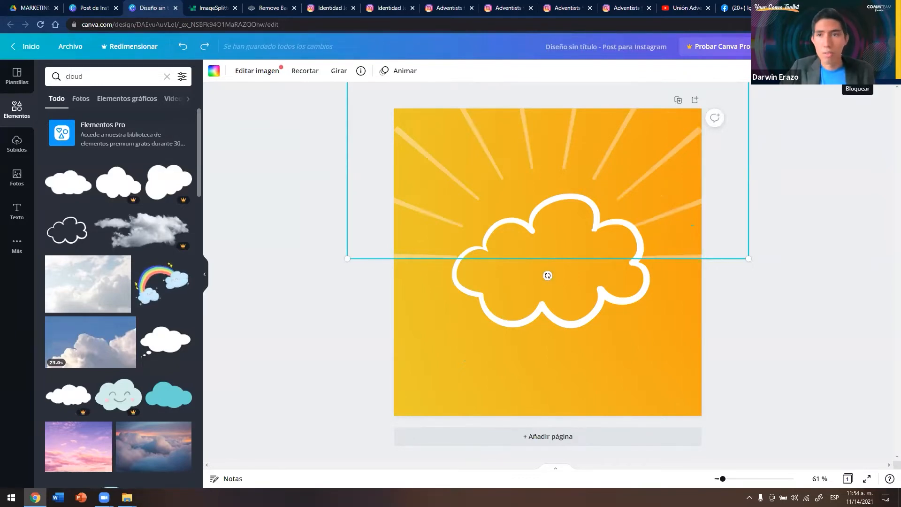
Step: Lock the sunburst rays in place and try to move them across the page
{"action": "left_click", "coordinate": [826, 170]}
{"action": "left_click", "coordinate": [646, 169]}
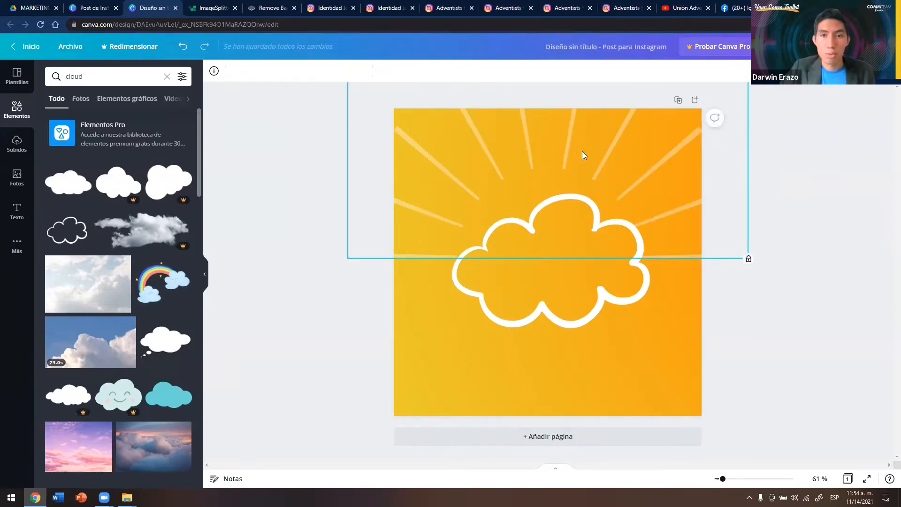
{"action": "left_click_drag", "start_coordinate": [580, 161], "coordinate": [533, 172]}
{"action": "left_click_drag", "start_coordinate": [431, 166], "coordinate": [542, 133]}
{"action": "left_click", "coordinate": [684, 162]}
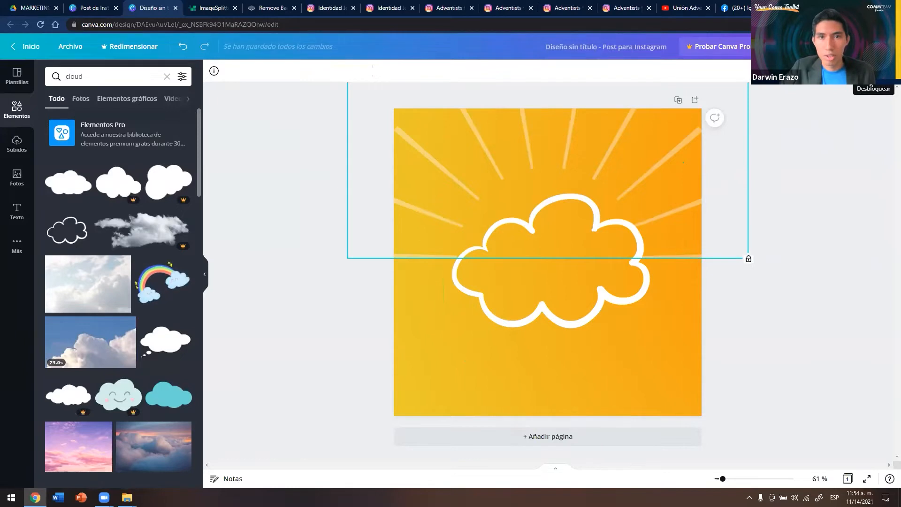
Step: Nudge the cloud slightly up and left, and unlock the sunburst rays to shift them slightly upward
{"action": "left_click_drag", "start_coordinate": [605, 295], "coordinate": [598, 292]}
{"action": "left_click", "coordinate": [658, 153]}
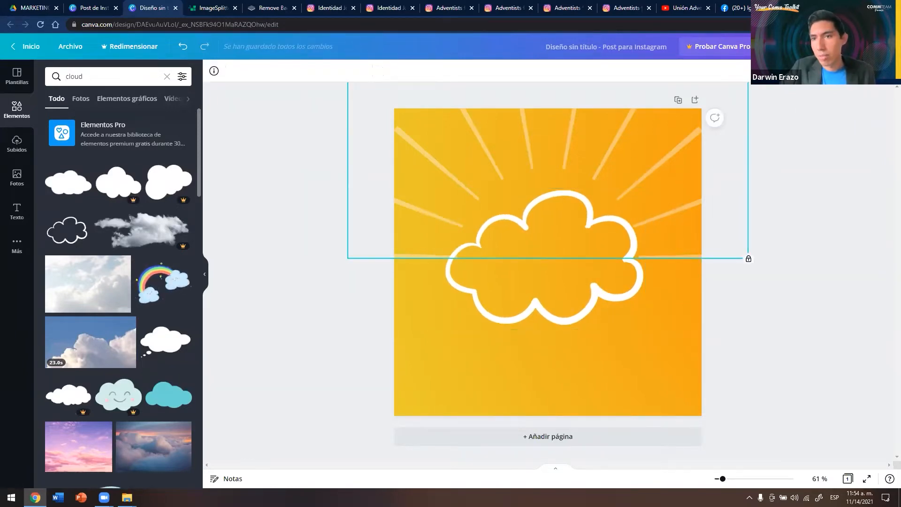
{"action": "left_click", "coordinate": [748, 258]}
{"action": "mouse_move", "coordinate": [663, 199]}
{"action": "left_mouse_down"}
{"action": "mouse_move", "coordinate": [648, 189]}
{"action": "mouse_move", "coordinate": [652, 195]}
{"action": "left_mouse_up"}
{"action": "left_click", "coordinate": [706, 240]}
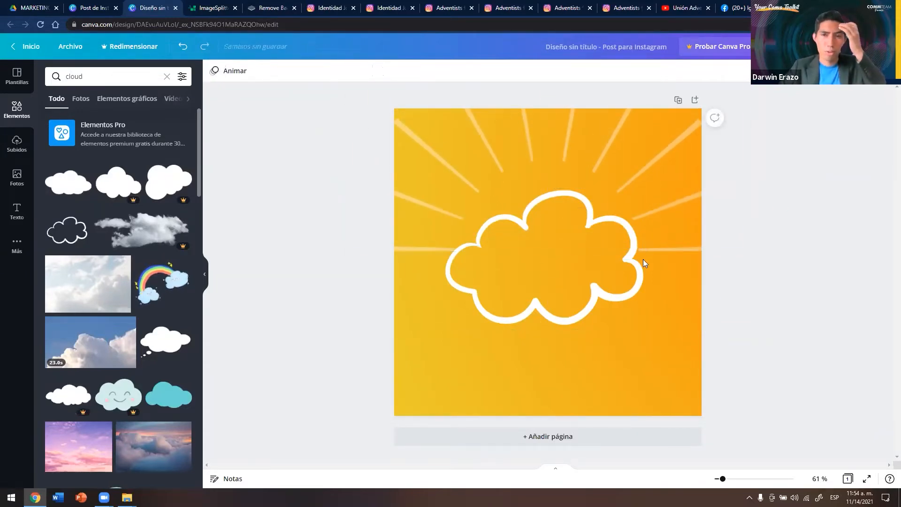
Step: Enlarge the cloud outline to almost the full page width and centre it on the page
{"action": "left_click", "coordinate": [622, 252]}
{"action": "left_click_drag", "start_coordinate": [601, 199], "coordinate": [732, 117]}
{"action": "left_click_drag", "start_coordinate": [626, 251], "coordinate": [578, 284]}
Step: Enlarge the sunburst rays further and reposition them so they radiate from behind the larger cloud
{"action": "left_click", "coordinate": [631, 130]}
{"action": "left_click_drag", "start_coordinate": [748, 251], "coordinate": [815, 277]}
{"action": "left_click_drag", "start_coordinate": [718, 208], "coordinate": [732, 256]}
{"action": "left_click", "coordinate": [733, 333]}
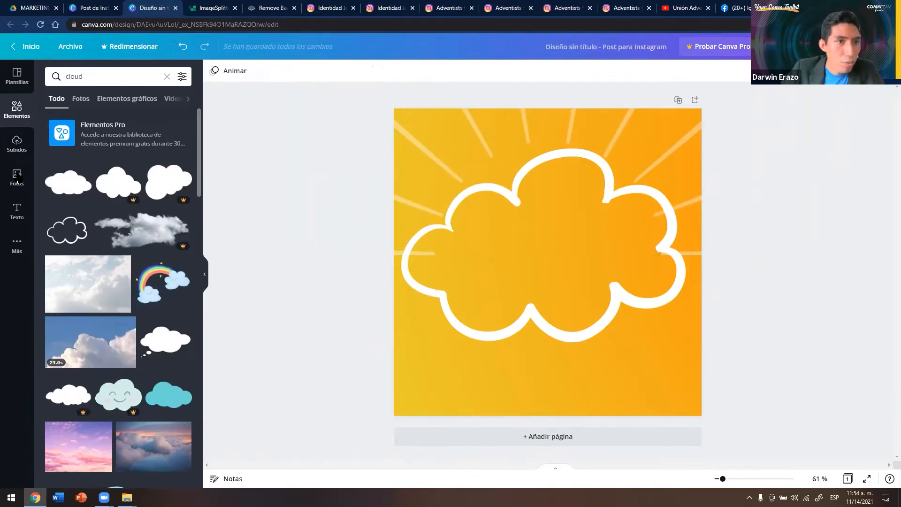
Step: Add a title text reading "Happy" and place it in the upper part of the cloud
{"action": "left_click", "coordinate": [17, 217]}
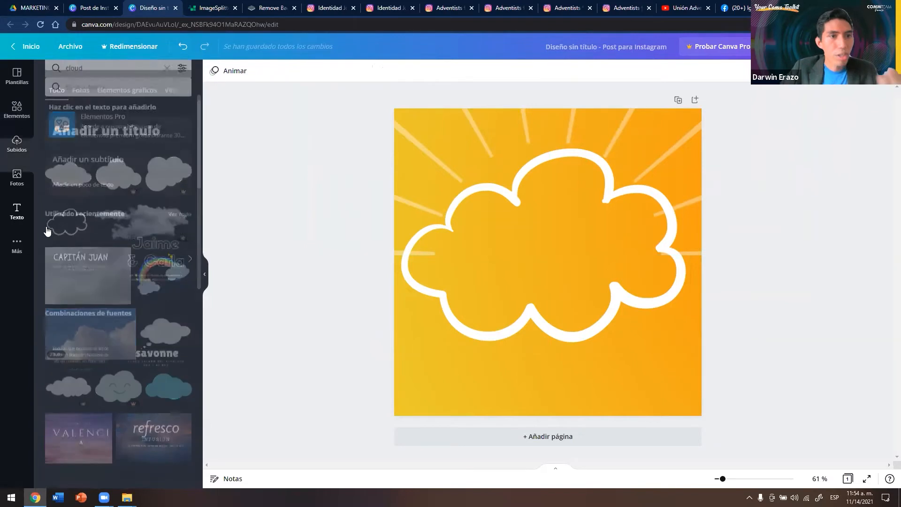
{"action": "left_click", "coordinate": [104, 125]}
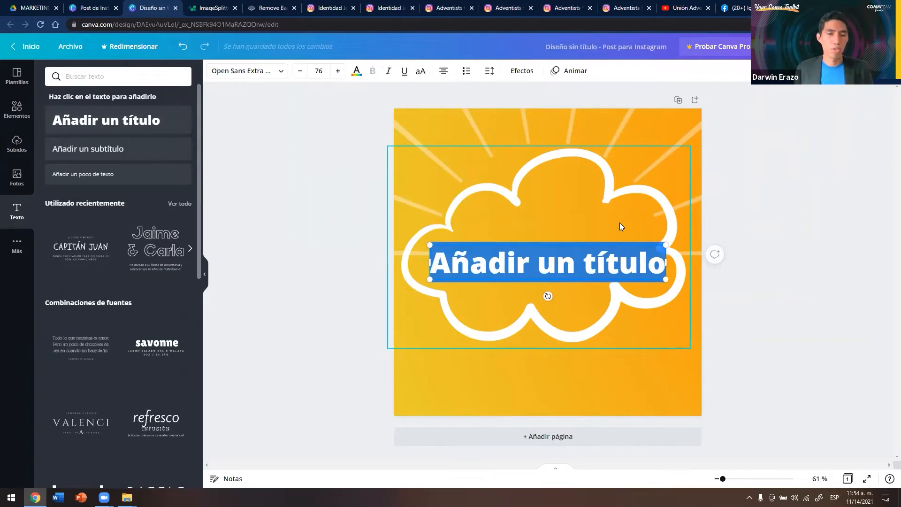
{"action": "type", "text": "Happy"}
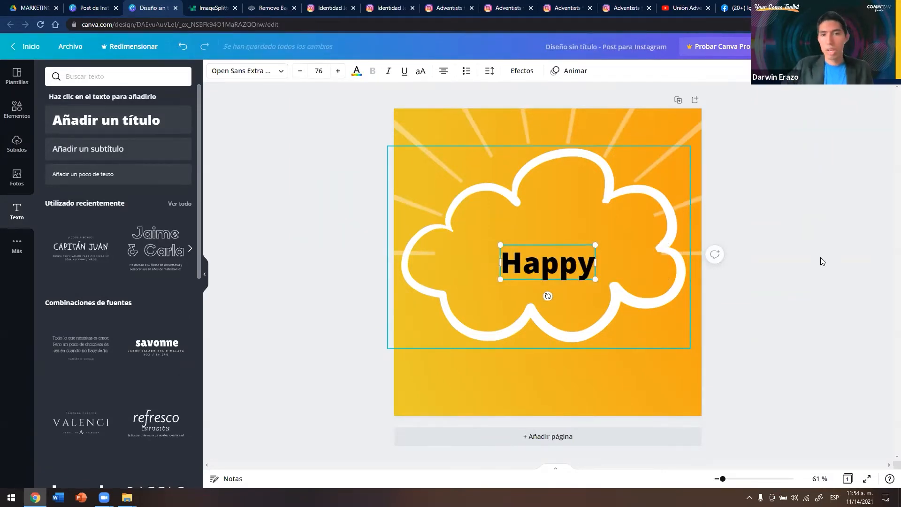
{"action": "left_click", "coordinate": [818, 257]}
{"action": "left_click_drag", "start_coordinate": [560, 270], "coordinate": [557, 220]}
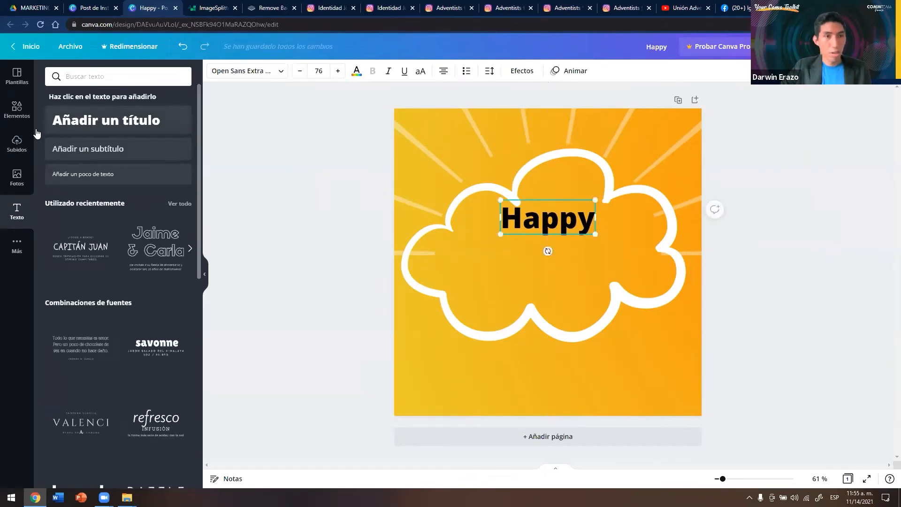
Step: Add a second title reading "Sabbath", widen its box to fit one line, and place it below "Happy"
{"action": "left_click", "coordinate": [145, 123]}
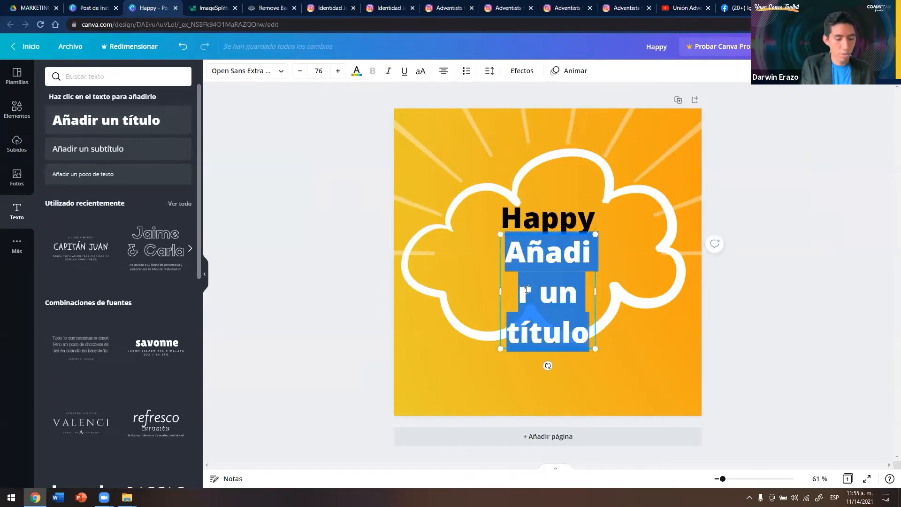
{"action": "type", "text": "Sabbath"}
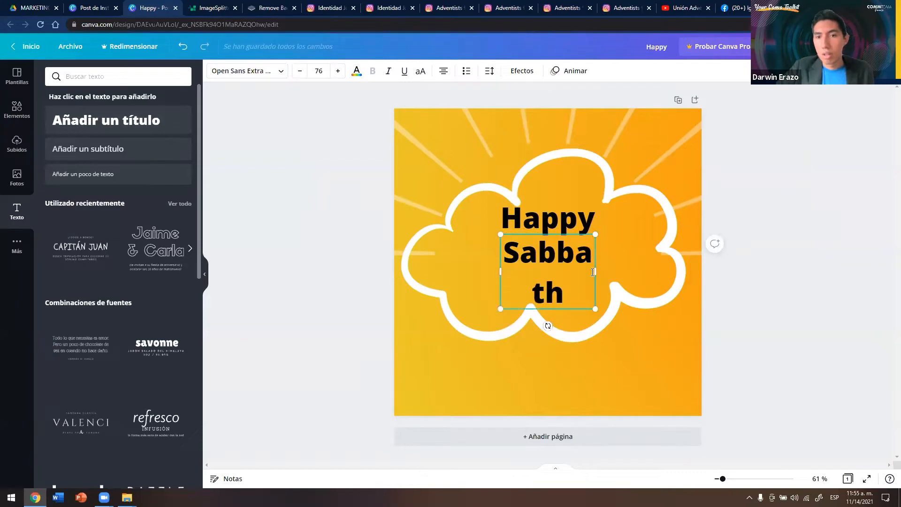
{"action": "left_click_drag", "start_coordinate": [592, 273], "coordinate": [652, 262]}
{"action": "left_click", "coordinate": [576, 256]}
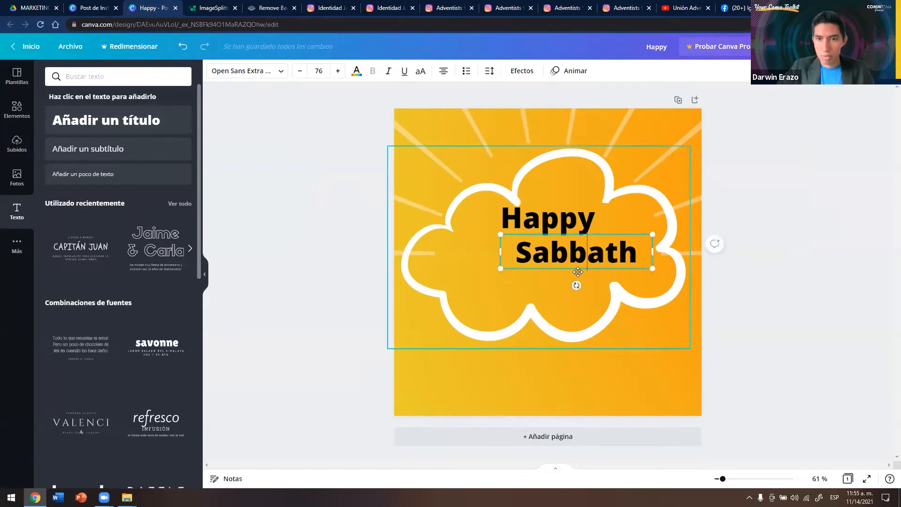
{"action": "key", "text": "BackSpace"}
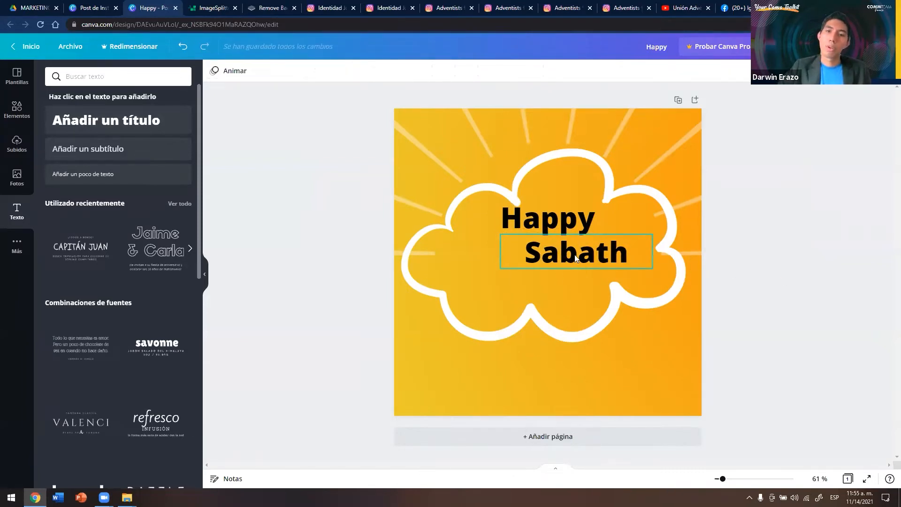
{"action": "type", "text": "b"}
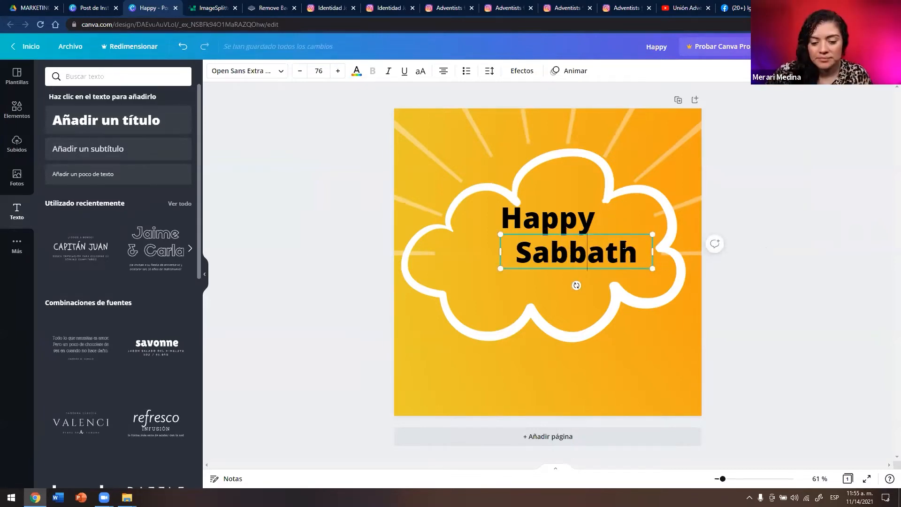
{"action": "left_click_drag", "start_coordinate": [576, 253], "coordinate": [524, 276]}
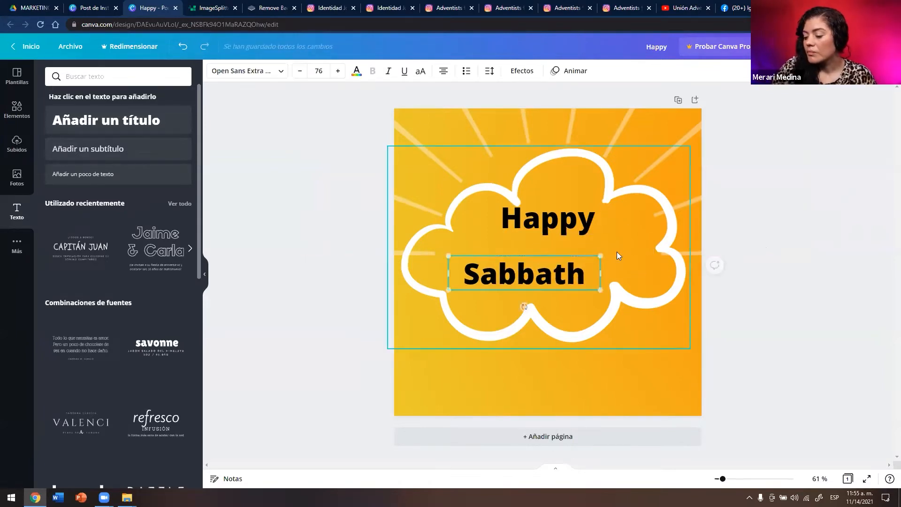
Step: Enlarge "Sabbath" to font size 142, colour it white, and centre it in the cloud just below "Happy"
{"action": "left_click_drag", "start_coordinate": [600, 256], "coordinate": [733, 225]}
{"action": "left_click_drag", "start_coordinate": [633, 256], "coordinate": [597, 265]}
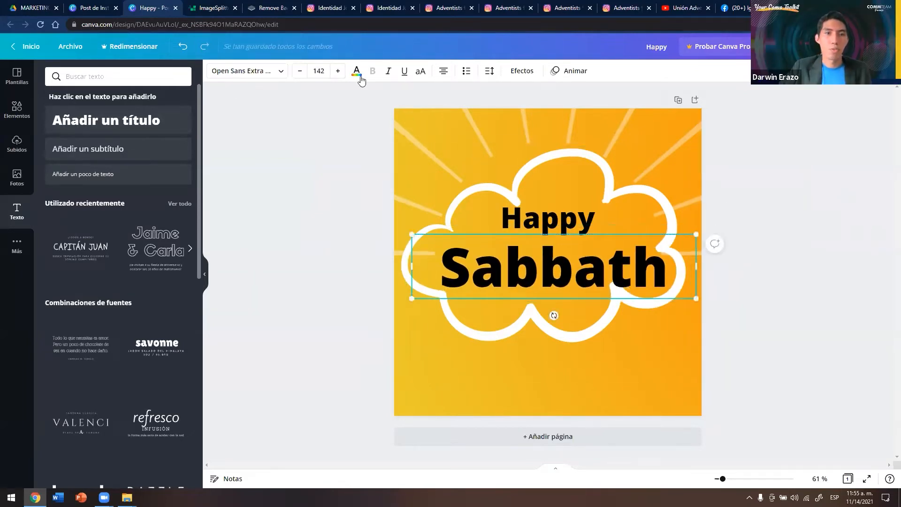
{"action": "left_click", "coordinate": [356, 72]}
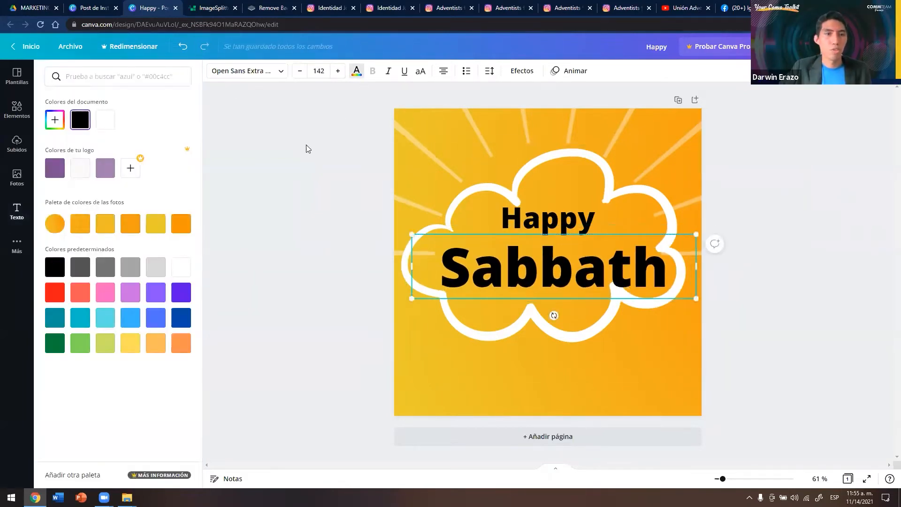
{"action": "left_click", "coordinate": [181, 266]}
{"action": "left_click", "coordinate": [357, 73]}
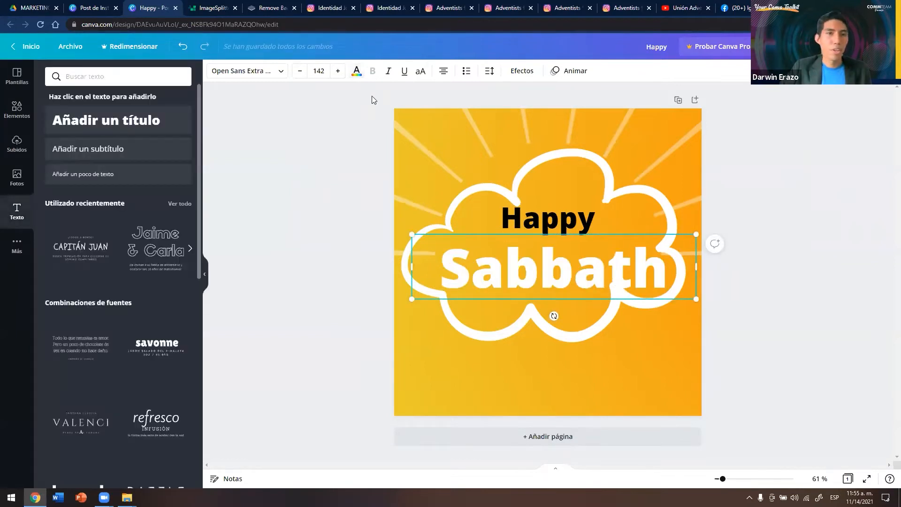
{"action": "left_click_drag", "start_coordinate": [532, 277], "coordinate": [526, 273]}
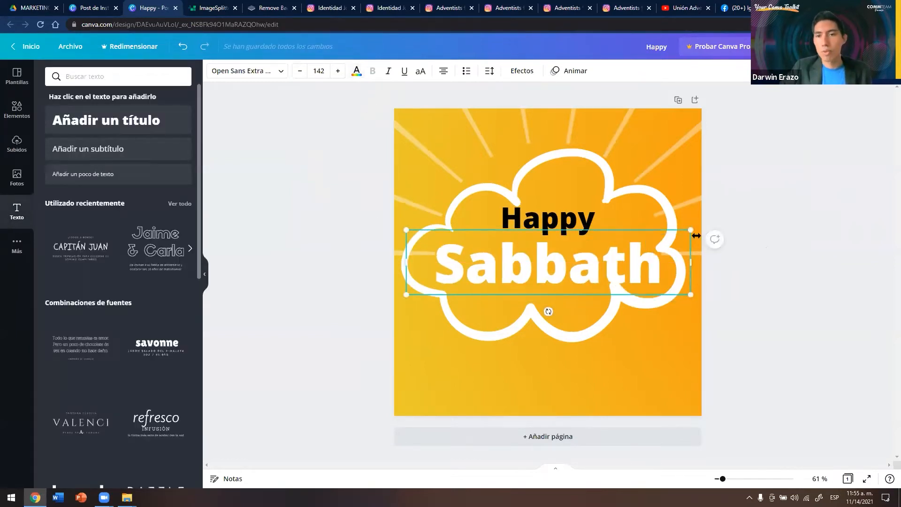
Step: Reduce "Sabbath" to font size 129 and re-centre it inside the cloud just below "Happy"
{"action": "left_click_drag", "start_coordinate": [692, 225], "coordinate": [686, 238]}
{"action": "left_click_drag", "start_coordinate": [608, 269], "coordinate": [599, 258]}
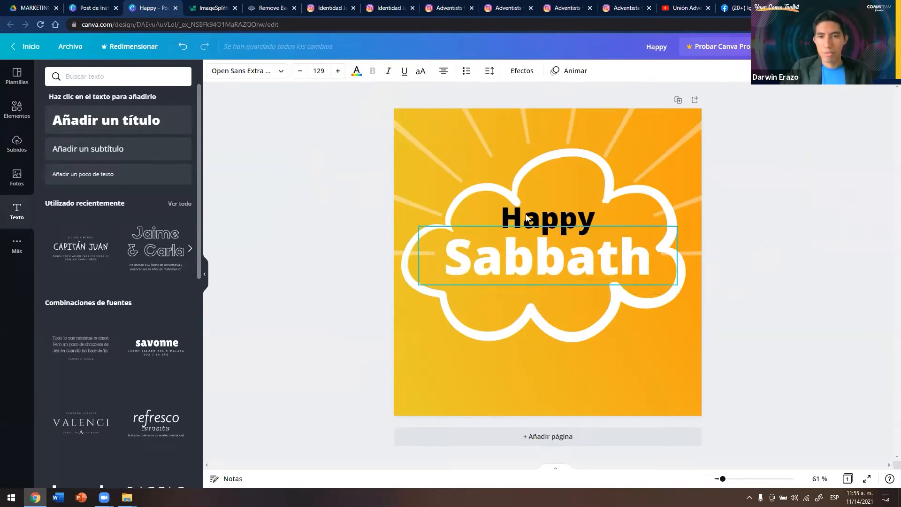
Step: Try italic and underline formatting on "Sabbath" and remove it again
{"action": "left_click", "coordinate": [389, 71]}
{"action": "left_click", "coordinate": [389, 73]}
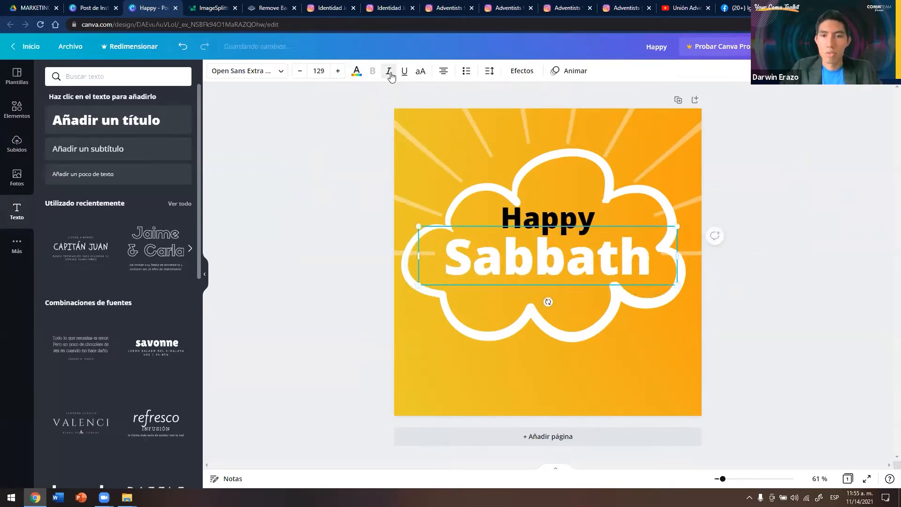
{"action": "left_click", "coordinate": [390, 73]}
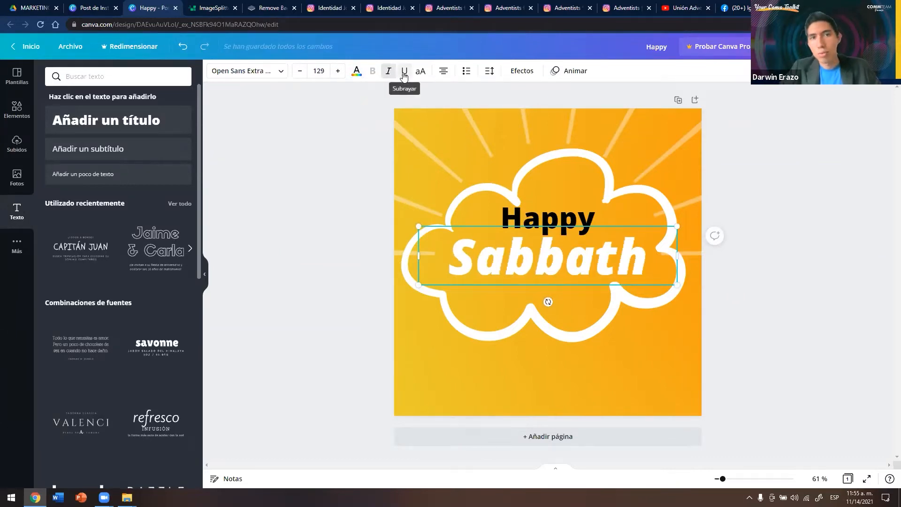
{"action": "left_click", "coordinate": [402, 76]}
{"action": "left_click", "coordinate": [399, 78]}
{"action": "left_click", "coordinate": [390, 75]}
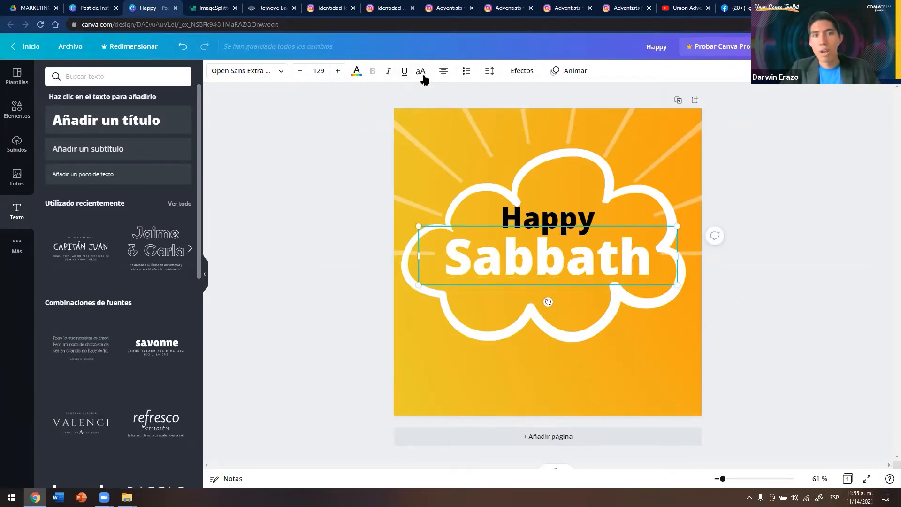
Step: Apply the Sombras text effect to "Sabbath" with blur 33 and a black shadow colour
{"action": "left_click", "coordinate": [519, 75]}
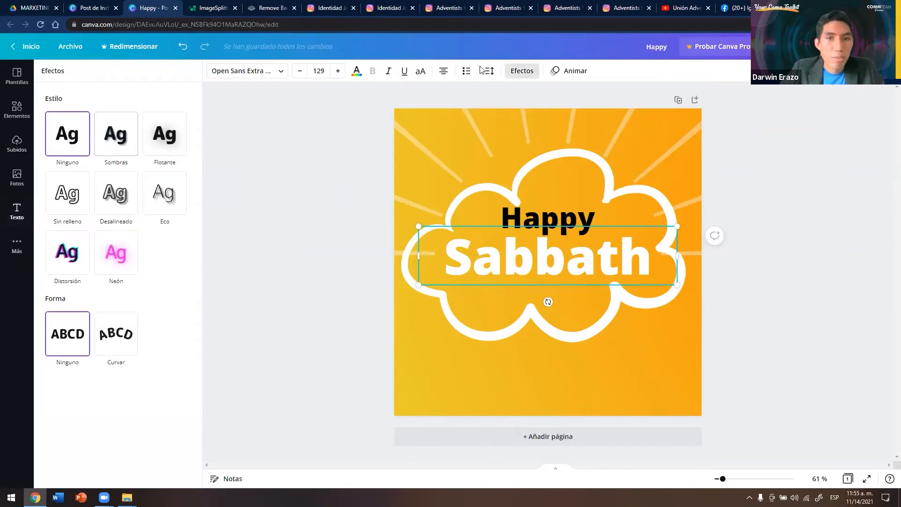
{"action": "left_click", "coordinate": [126, 145]}
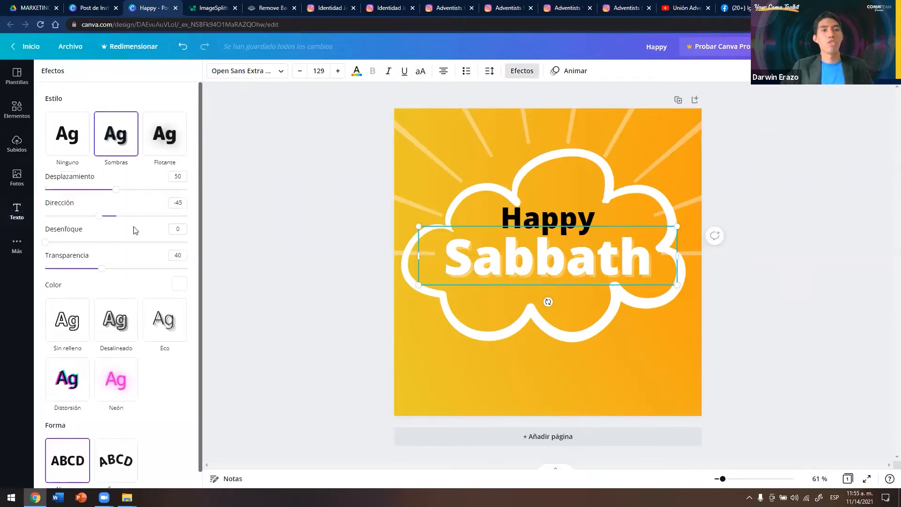
{"action": "left_click_drag", "start_coordinate": [47, 247], "coordinate": [93, 249]}
{"action": "left_click", "coordinate": [179, 283]}
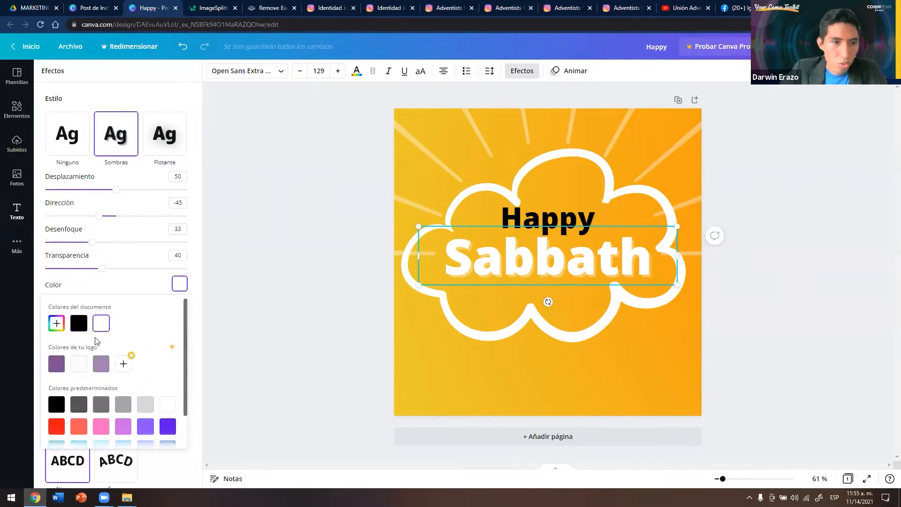
{"action": "left_click", "coordinate": [79, 323]}
Step: Refine the "Sabbath" shadow with offset 72, direction -22, blur 67 and a lower transparency value
{"action": "left_click_drag", "start_coordinate": [100, 218], "coordinate": [106, 219]}
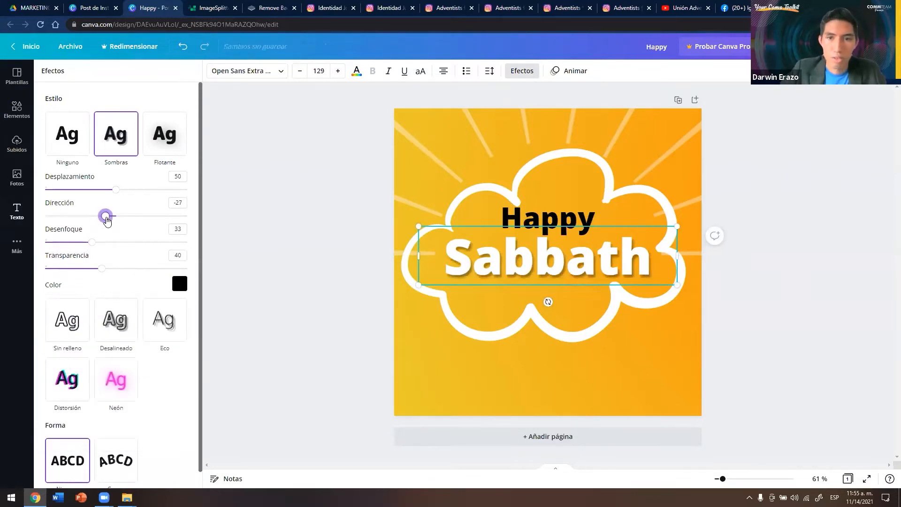
{"action": "left_click_drag", "start_coordinate": [117, 193], "coordinate": [147, 190]}
{"action": "left_click_drag", "start_coordinate": [91, 244], "coordinate": [142, 241]}
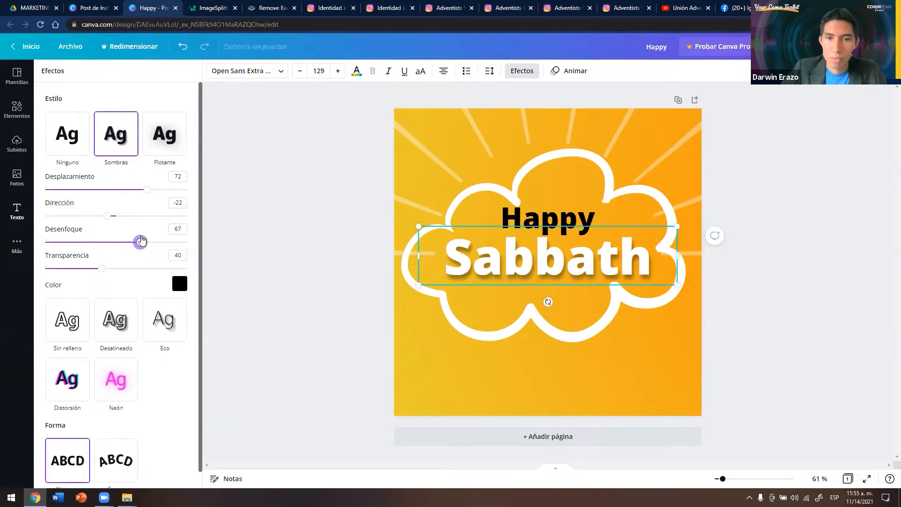
{"action": "left_click_drag", "start_coordinate": [102, 271], "coordinate": [83, 271]}
{"action": "left_click", "coordinate": [318, 260]}
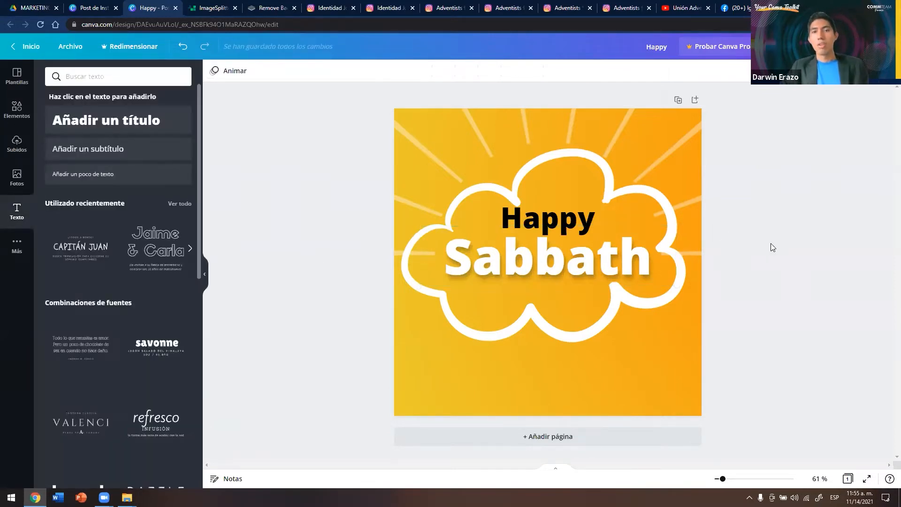
Step: Move "Sabbath" slightly lower in the cloud and centre "Happy" just above it
{"action": "left_click_drag", "start_coordinate": [582, 209], "coordinate": [577, 202]}
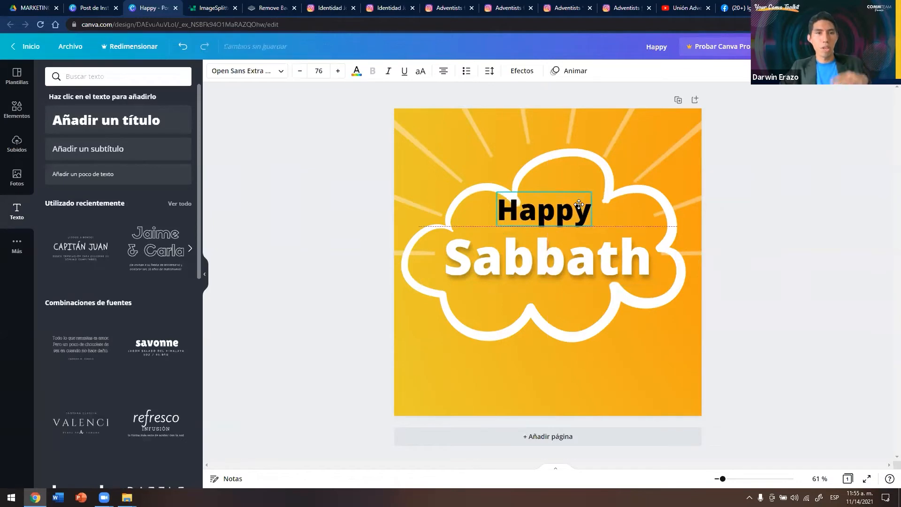
{"action": "left_click", "coordinate": [561, 261]}
{"action": "left_click_drag", "start_coordinate": [561, 261], "coordinate": [560, 265]}
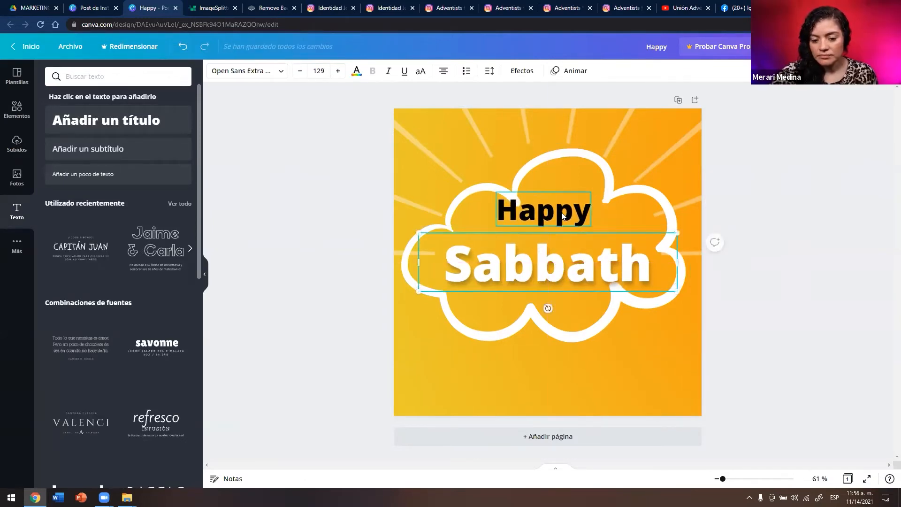
{"action": "left_click_drag", "start_coordinate": [560, 211], "coordinate": [565, 217]}
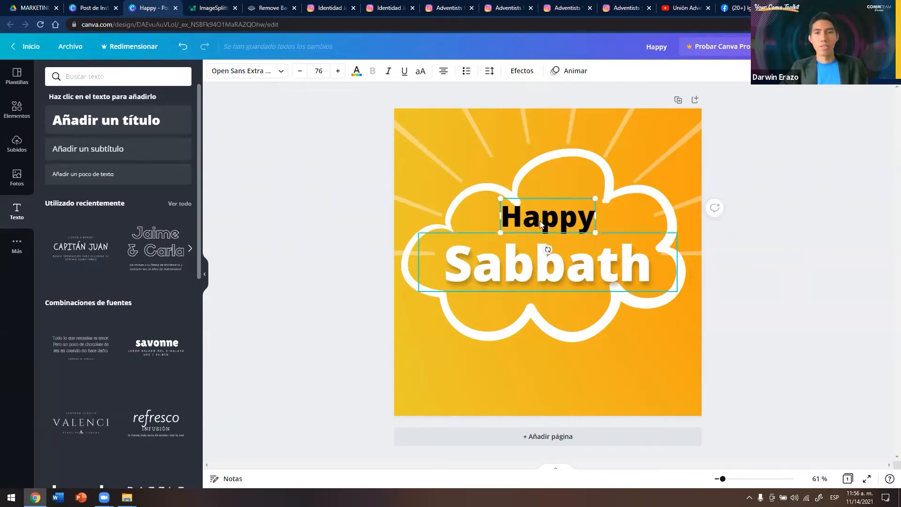
{"action": "left_click", "coordinate": [519, 284]}
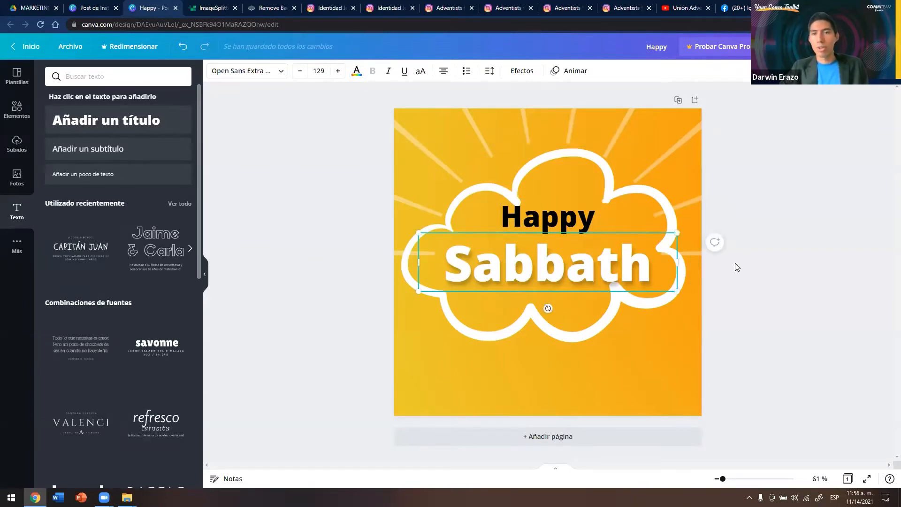
{"action": "left_click", "coordinate": [759, 283]}
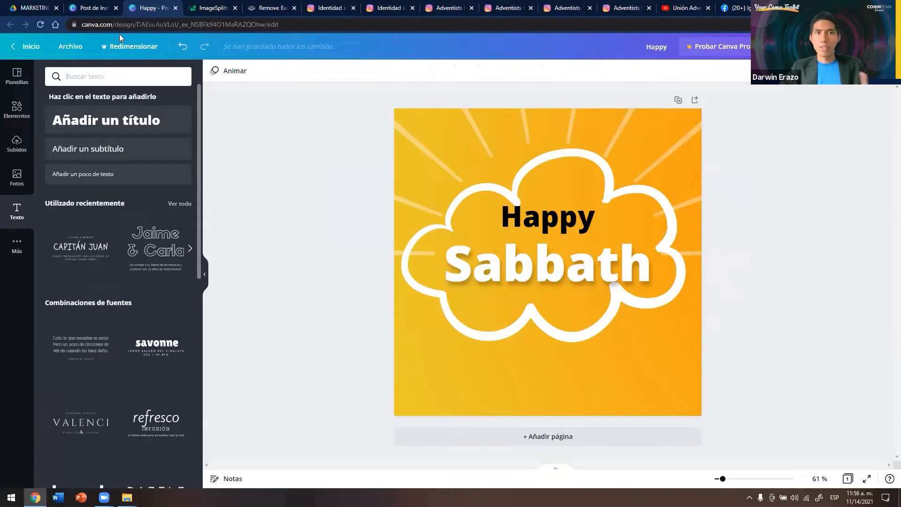
Step: Switch to Google Drive and look through the Logos Youth Ministers folder of the MARKETING THE GOSPEL - Canva Toolkit
{"action": "left_click", "coordinate": [34, 8]}
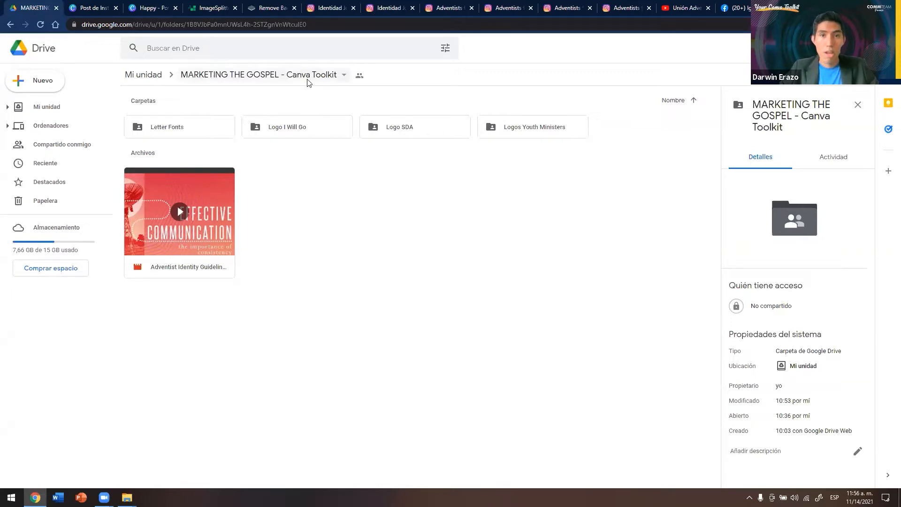
{"action": "double_click", "coordinate": [554, 138]}
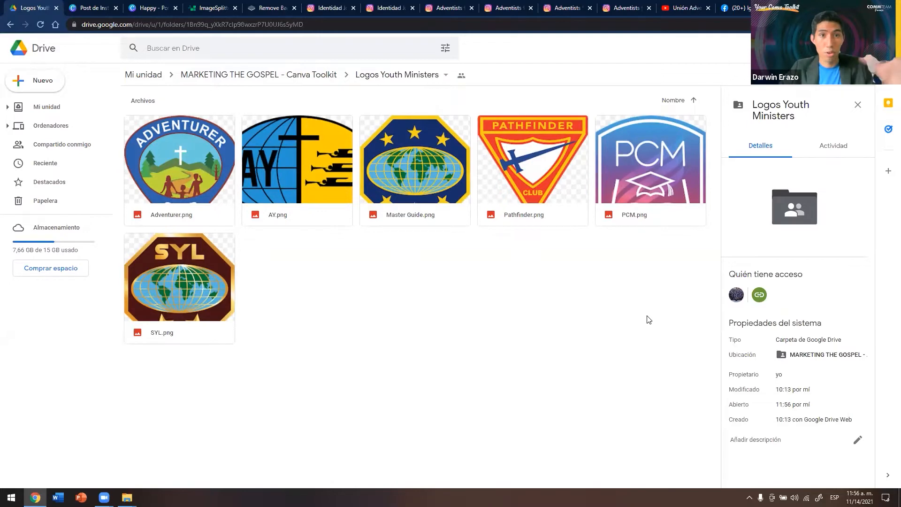
{"action": "left_click_drag", "start_coordinate": [221, 237], "coordinate": [517, 290]}
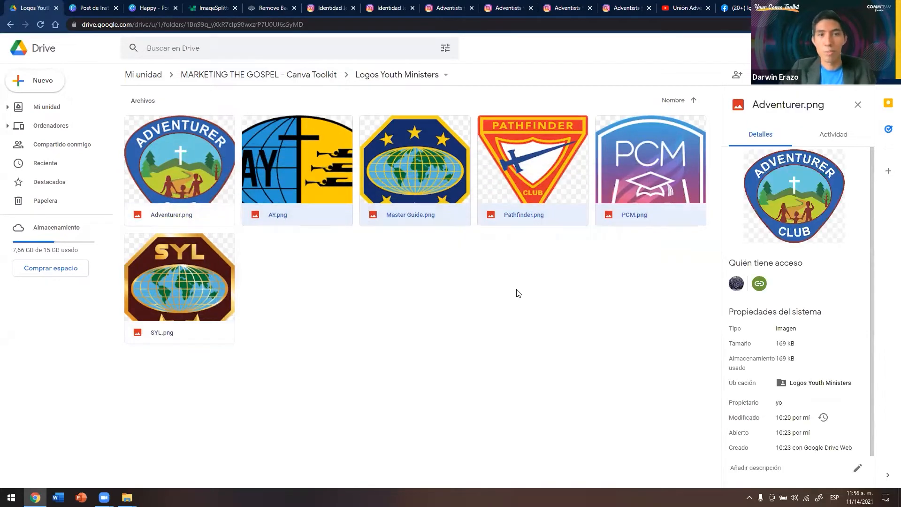
{"action": "left_click", "coordinate": [302, 80]}
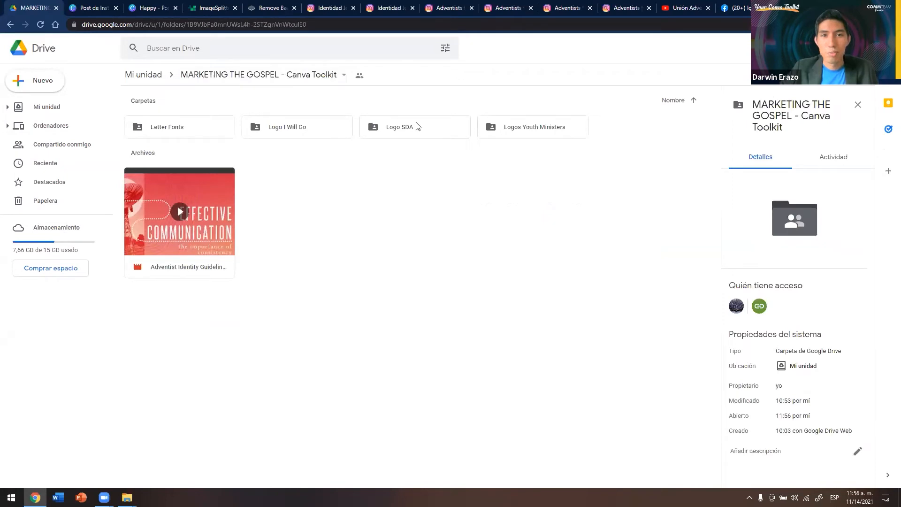
{"action": "double_click", "coordinate": [492, 133]}
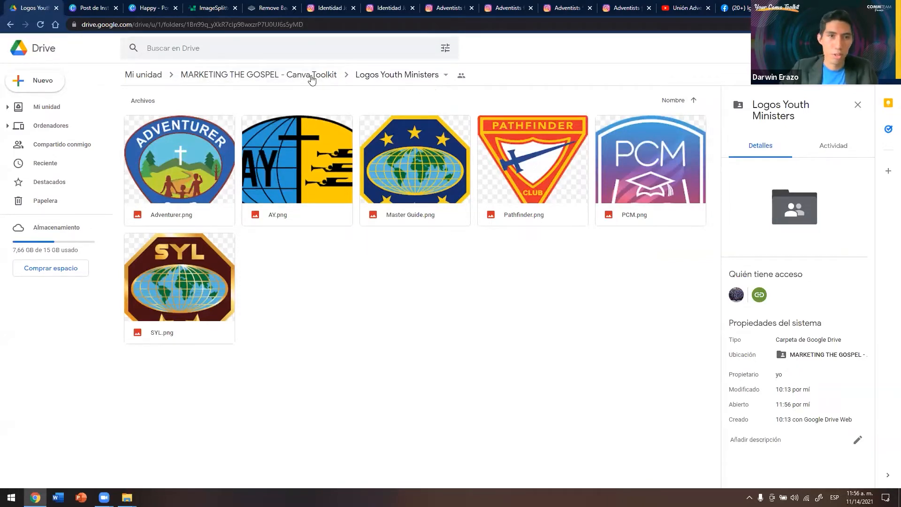
Step: Open the toolkit's Logo SDA folder and examine the IASD 1.svg, IASD 2.png and IASD 2.svg logo files
{"action": "left_click", "coordinate": [312, 76]}
{"action": "double_click", "coordinate": [396, 131]}
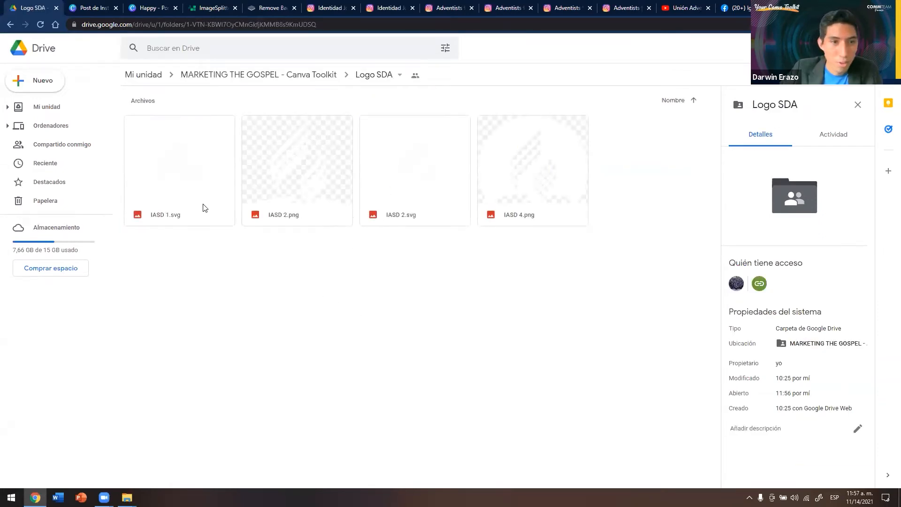
{"action": "left_click", "coordinate": [191, 211]}
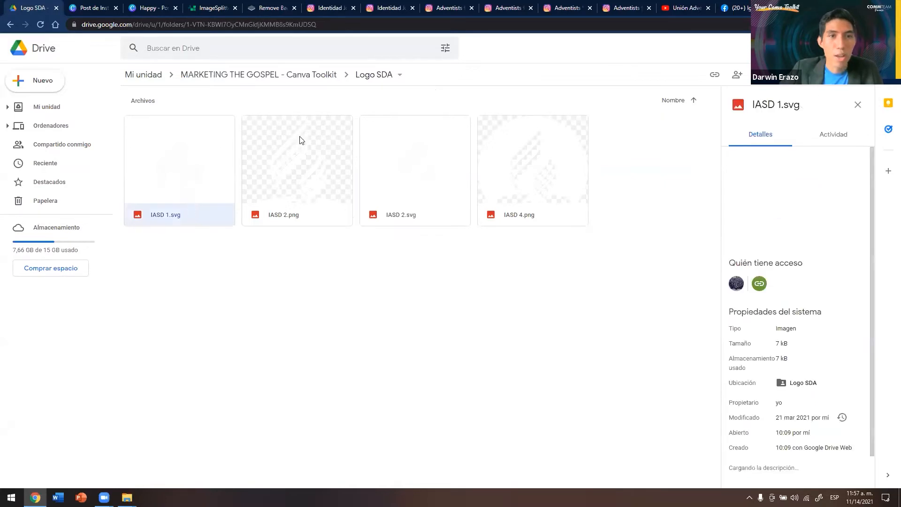
{"action": "left_click_drag", "start_coordinate": [593, 267], "coordinate": [230, 184]}
{"action": "left_click", "coordinate": [426, 254]}
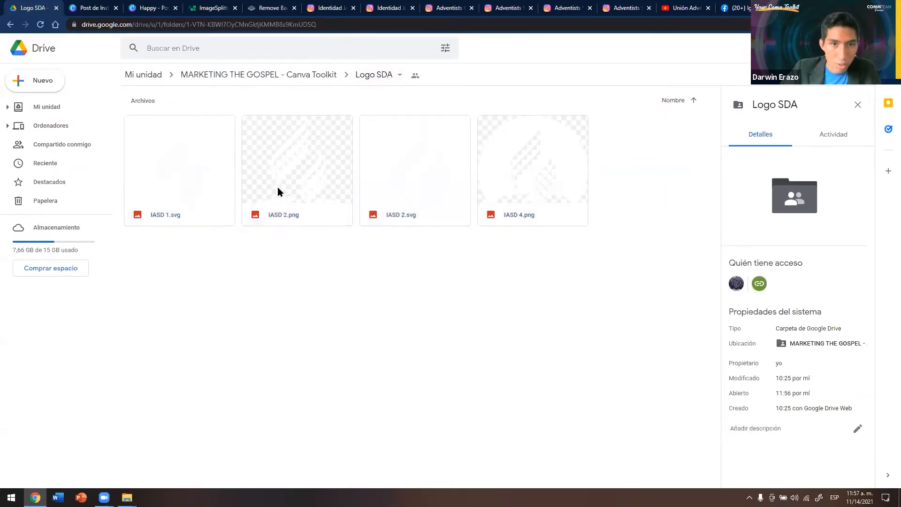
{"action": "left_click", "coordinate": [296, 188]}
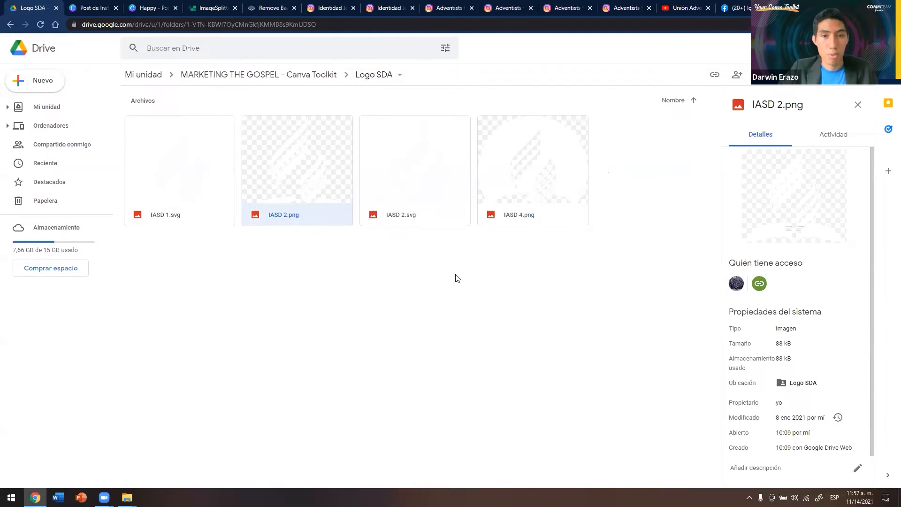
{"action": "left_click", "coordinate": [412, 220]}
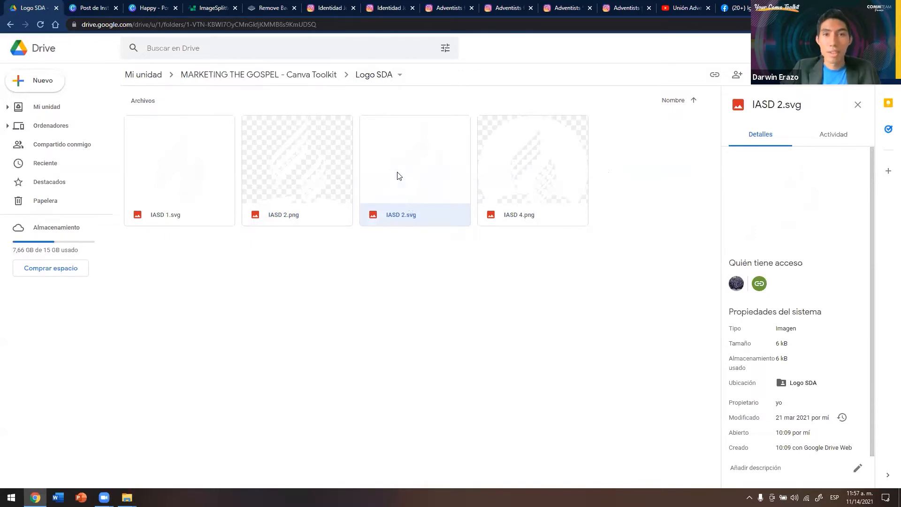
{"action": "left_click", "coordinate": [209, 212]}
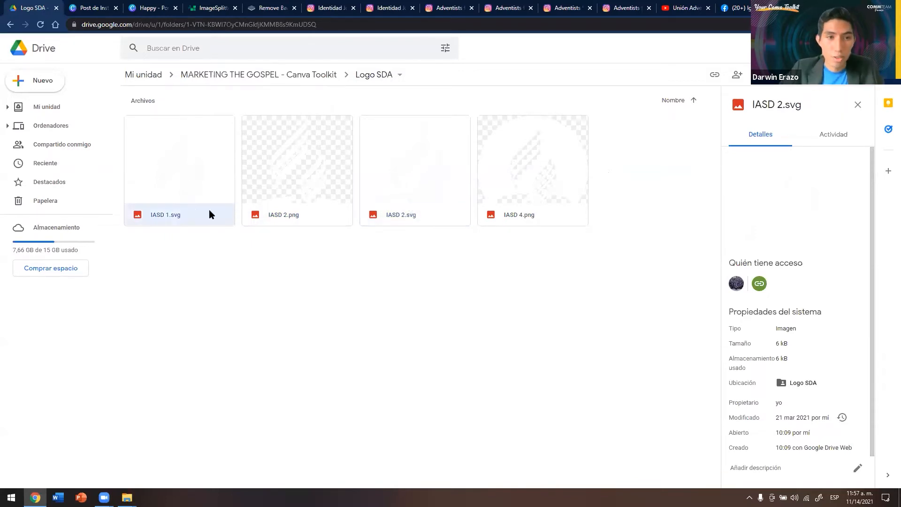
Step: Return to the Canva design and upload the IASD 1 and second IASD 2 logo files from Imágenes > 1. Logos Iglesia
{"action": "left_click", "coordinate": [170, 10]}
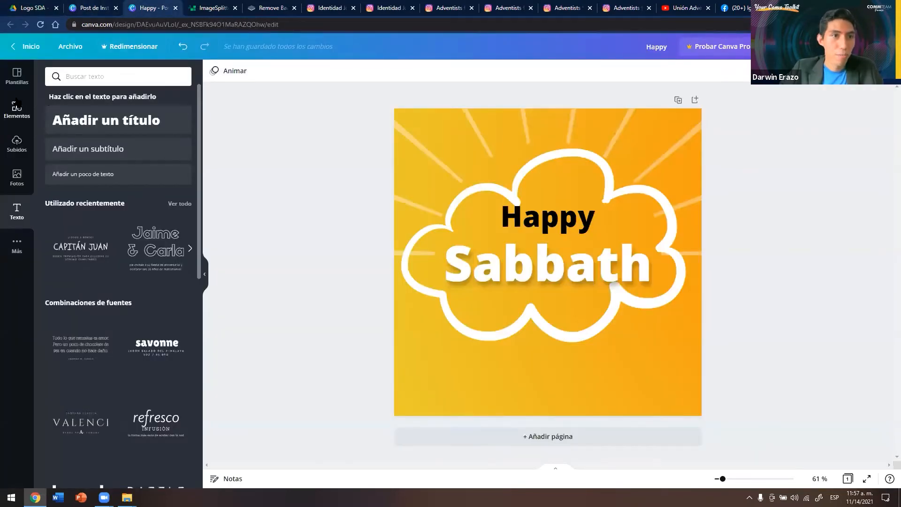
{"action": "left_click", "coordinate": [17, 143]}
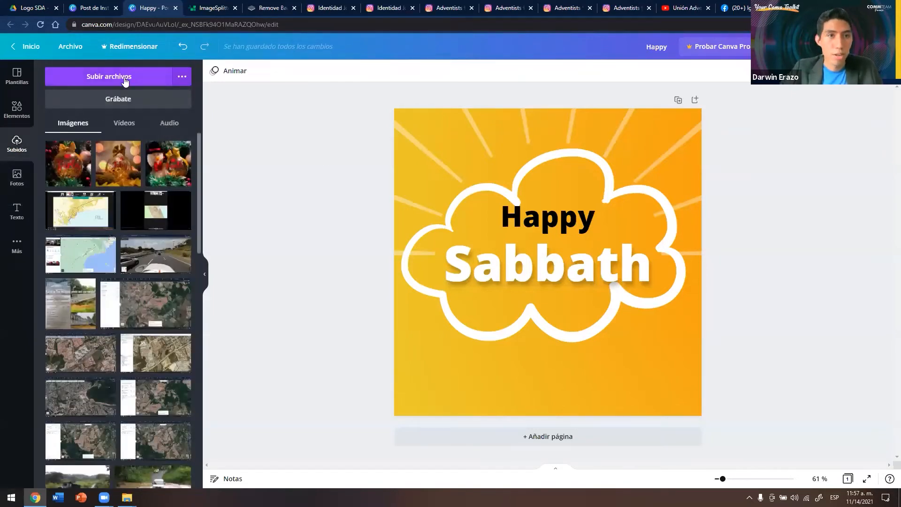
{"action": "left_click", "coordinate": [111, 78]}
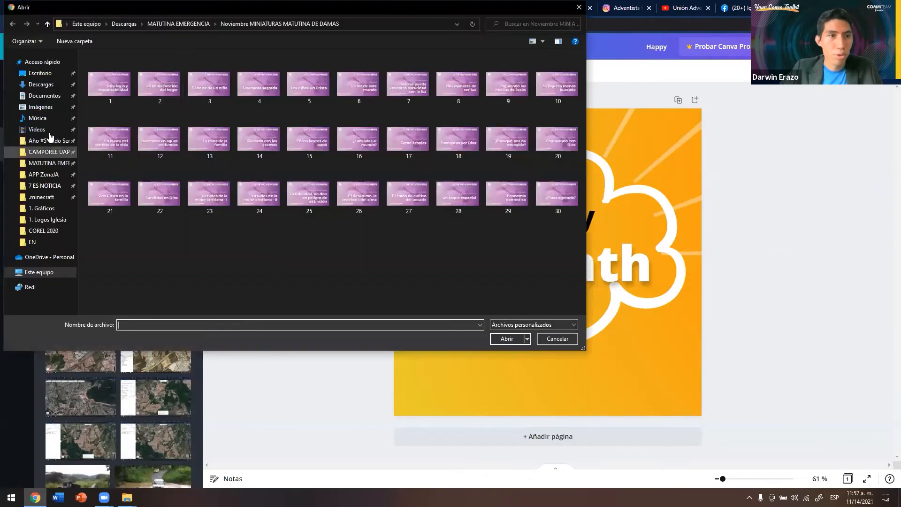
{"action": "left_click", "coordinate": [47, 108]}
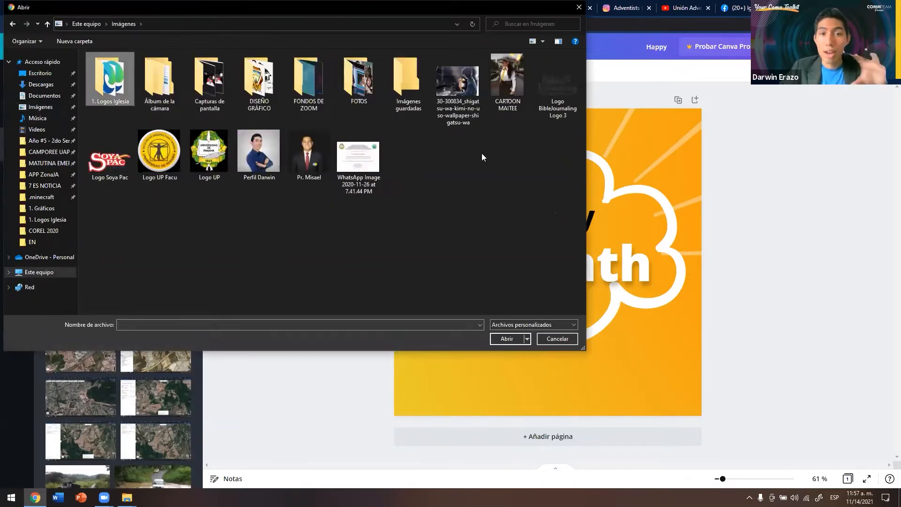
{"action": "key", "text": "Return"}
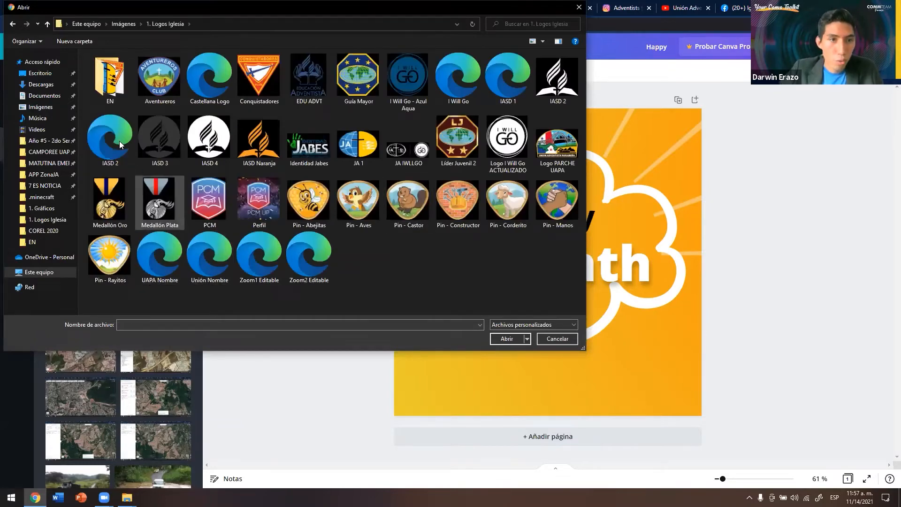
{"action": "left_click", "coordinate": [514, 94]}
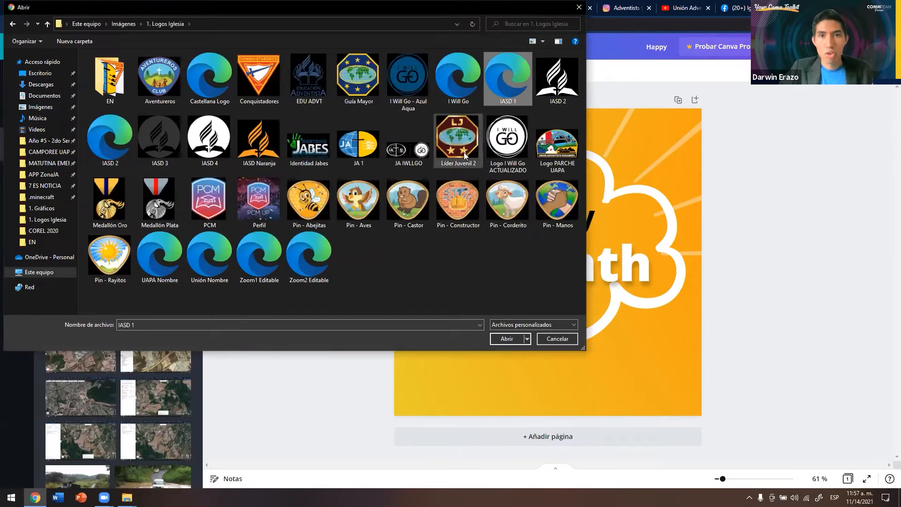
{"action": "left_click", "coordinate": [110, 139], "text": "ctrl"}
{"action": "left_click", "coordinate": [509, 338]}
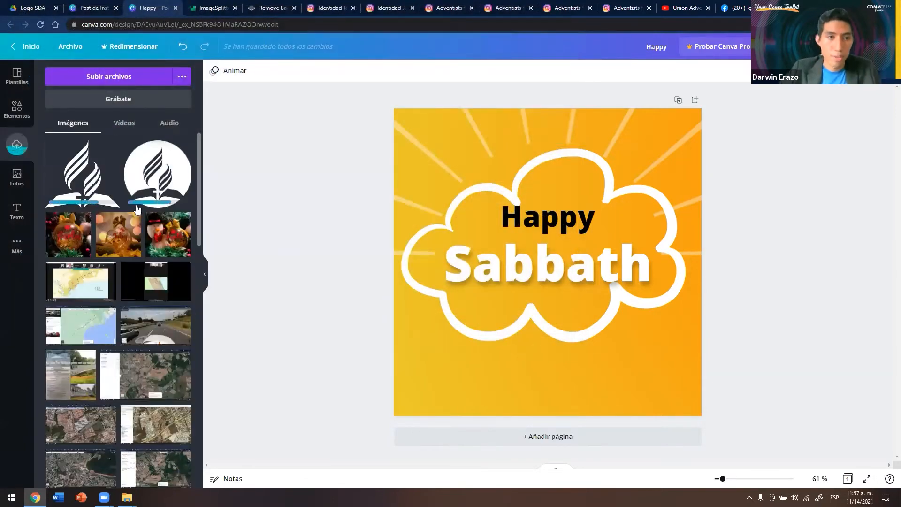
Step: Add the uploaded circular Adventist logo to the post, shrink it, and place it near the lower-left corner below the cloud
{"action": "left_click", "coordinate": [158, 176]}
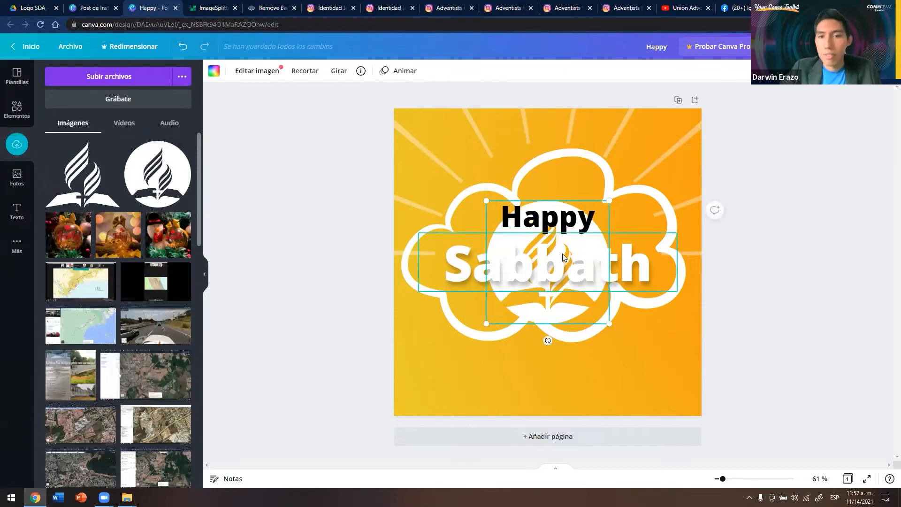
{"action": "left_click_drag", "start_coordinate": [601, 213], "coordinate": [553, 355]}
{"action": "left_click_drag", "start_coordinate": [523, 382], "coordinate": [450, 379]}
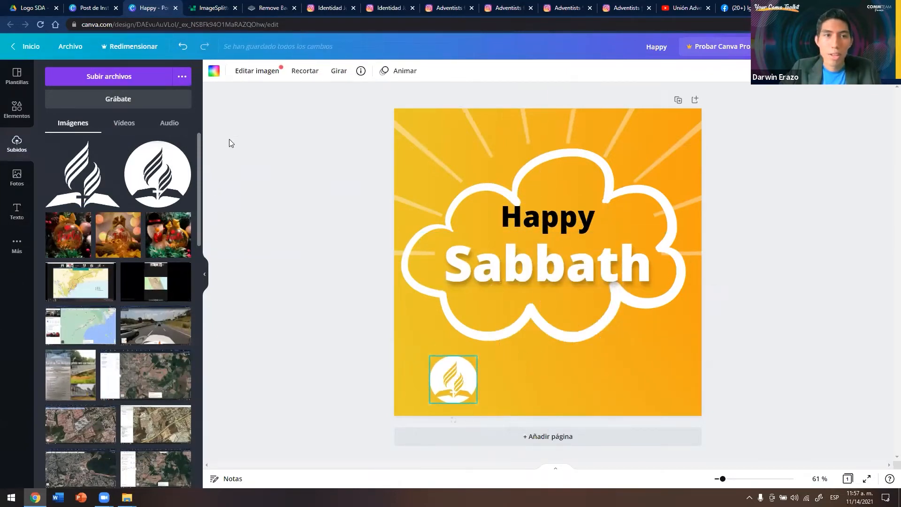
Step: Try light purple, blue and coral colors on the circular Adventist logo
{"action": "left_click", "coordinate": [214, 70]}
{"action": "left_click", "coordinate": [104, 173]}
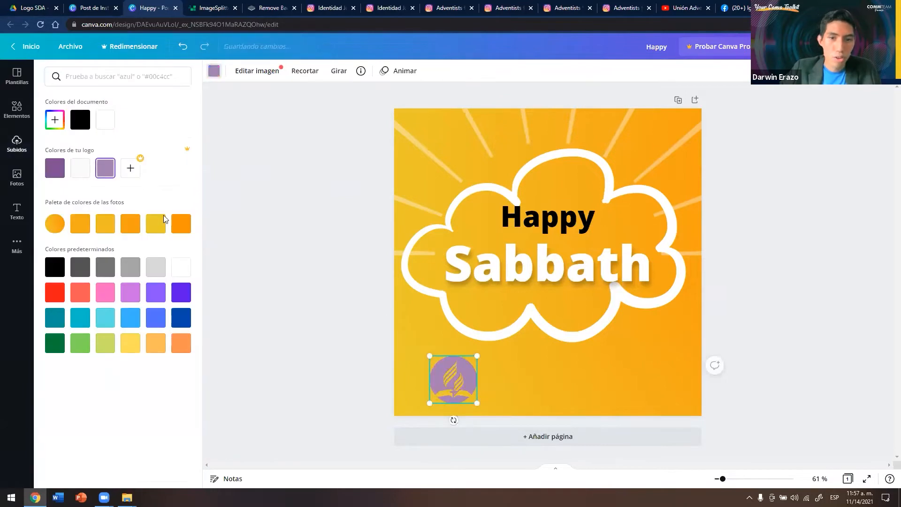
{"action": "left_click", "coordinate": [156, 322]}
{"action": "left_click_drag", "start_coordinate": [459, 387], "coordinate": [439, 387]}
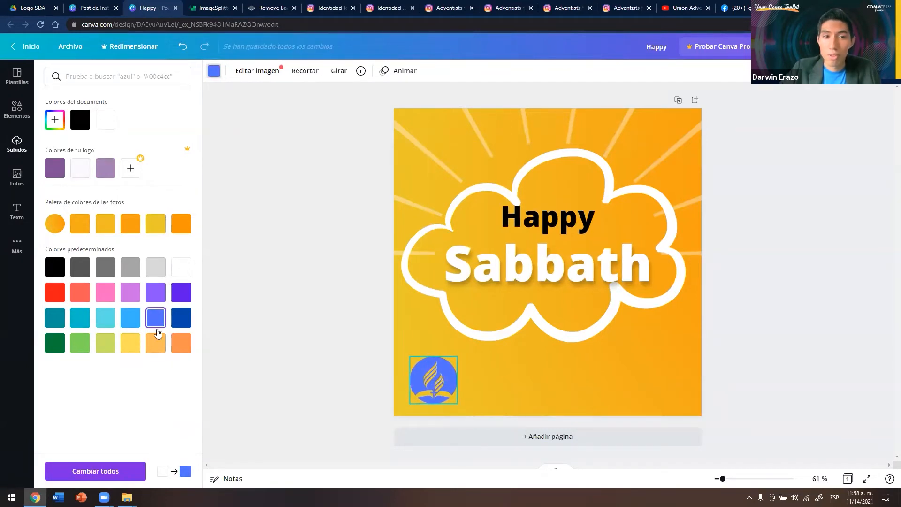
{"action": "left_click", "coordinate": [80, 296]}
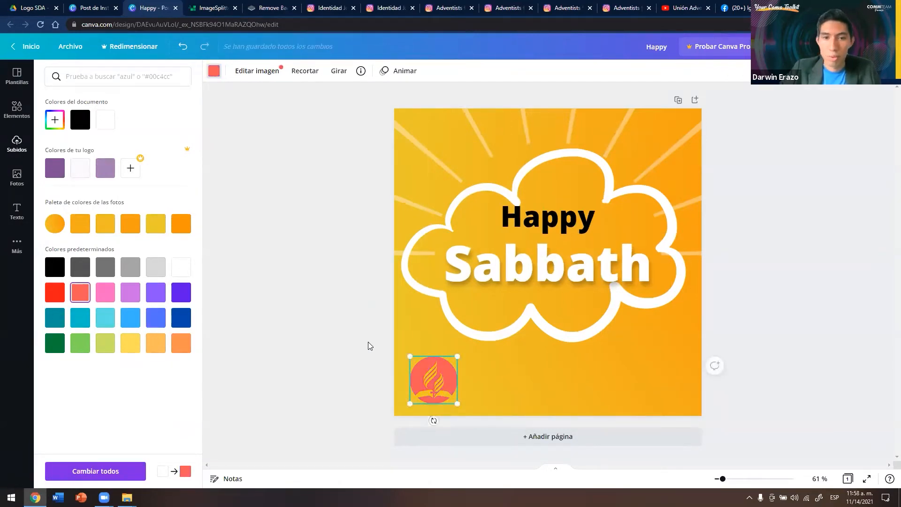
Step: Shrink the Adventist logo, center it horizontally below the cloud, and color it white
{"action": "left_click_drag", "start_coordinate": [457, 356], "coordinate": [563, 384]}
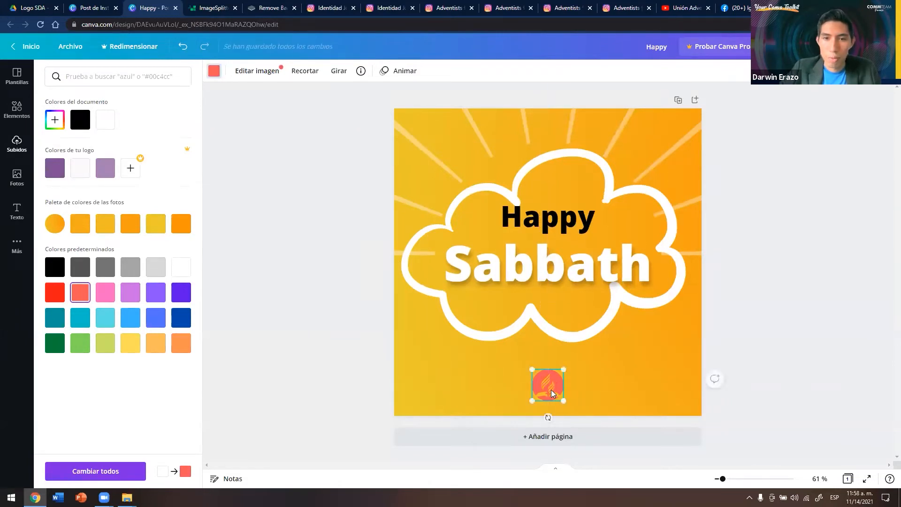
{"action": "left_click", "coordinate": [105, 120]}
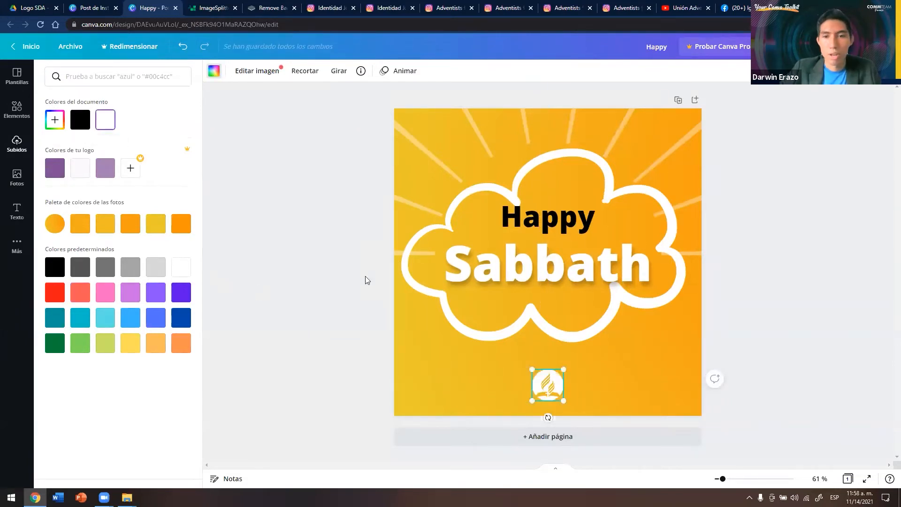
{"action": "left_click", "coordinate": [319, 329]}
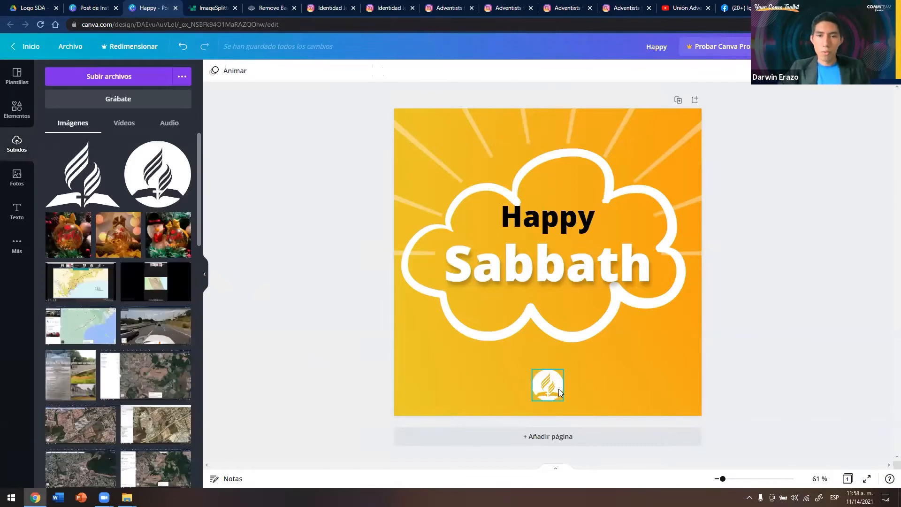
Step: Apply the Sin relleno outline effect to the "Happy" text and color it white
{"action": "left_click", "coordinate": [561, 220]}
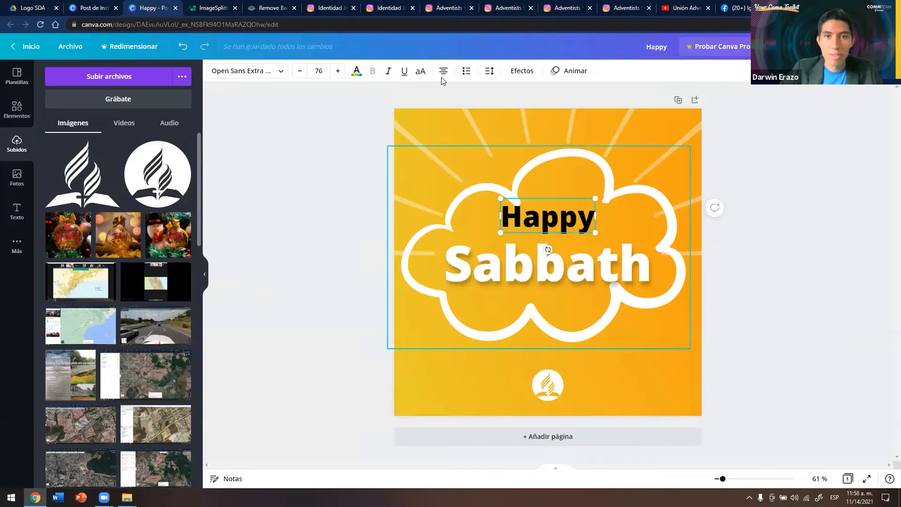
{"action": "left_click", "coordinate": [521, 71]}
{"action": "left_click", "coordinate": [67, 192]}
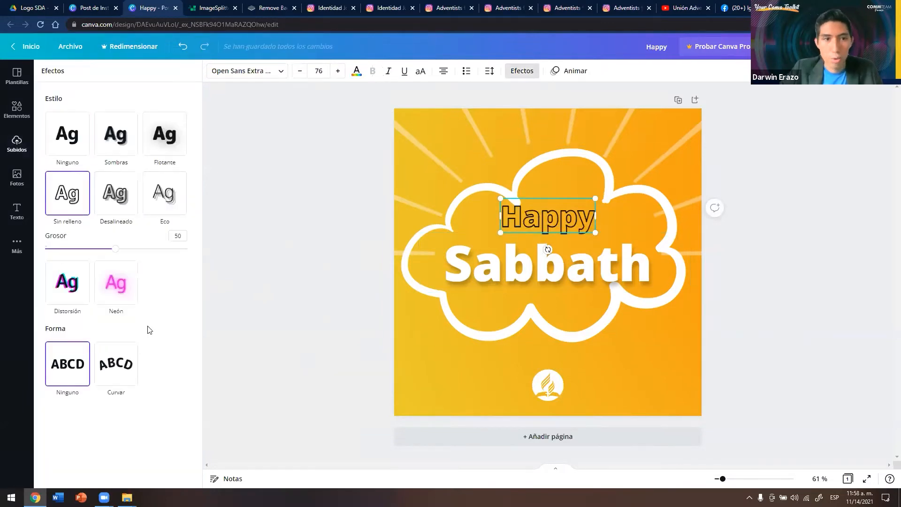
{"action": "left_click", "coordinate": [356, 72]}
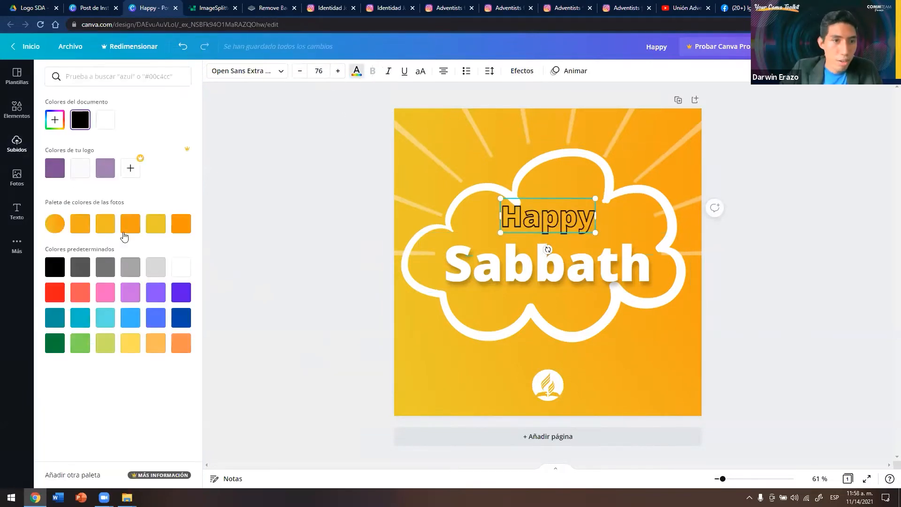
{"action": "left_click", "coordinate": [181, 267]}
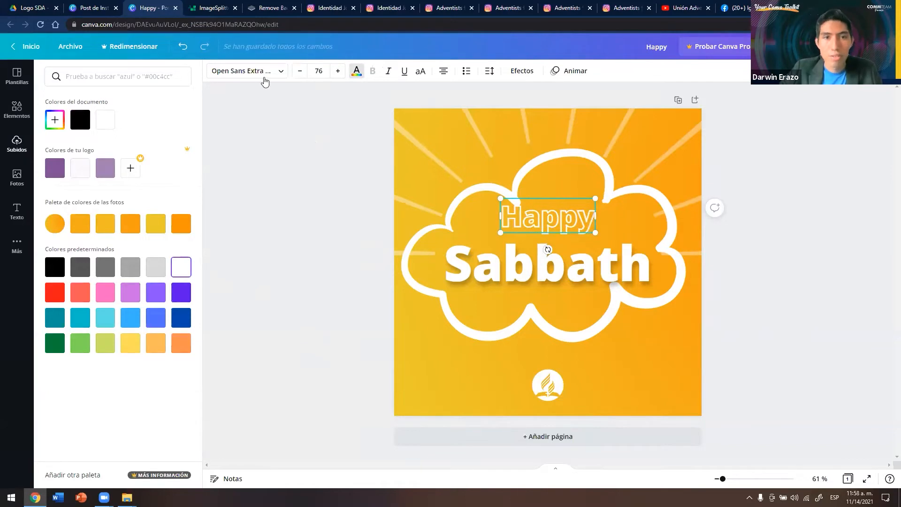
Step: Try the Sombras effect on the "Happy" text, and return it to the Sin relleno style
{"action": "left_click", "coordinate": [521, 70]}
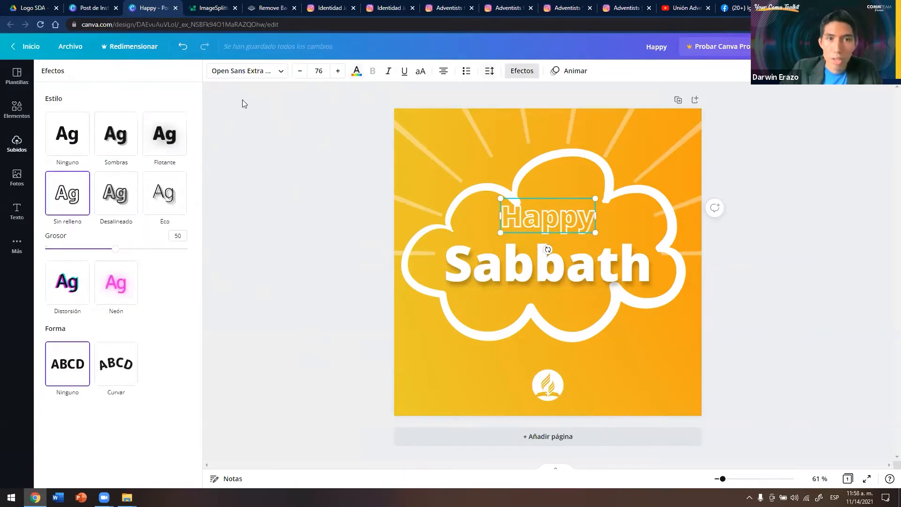
{"action": "left_click", "coordinate": [133, 137]}
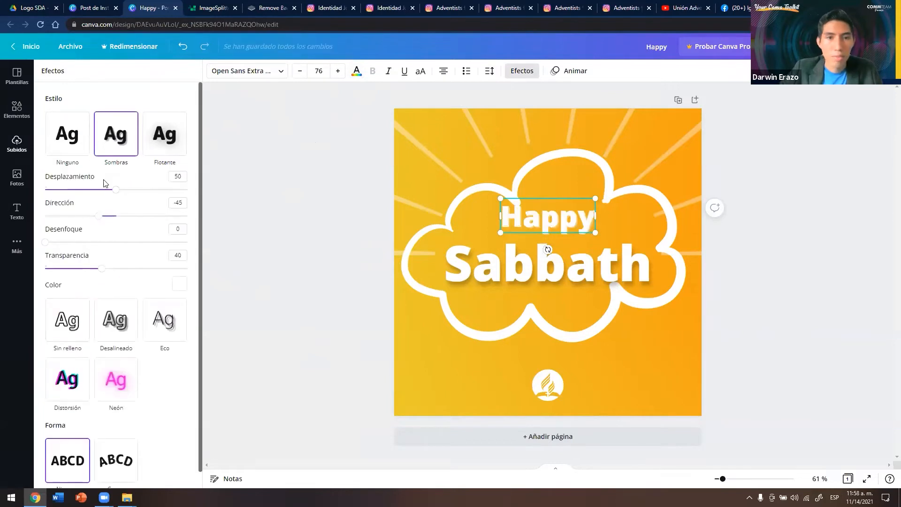
{"action": "left_click", "coordinate": [77, 333]}
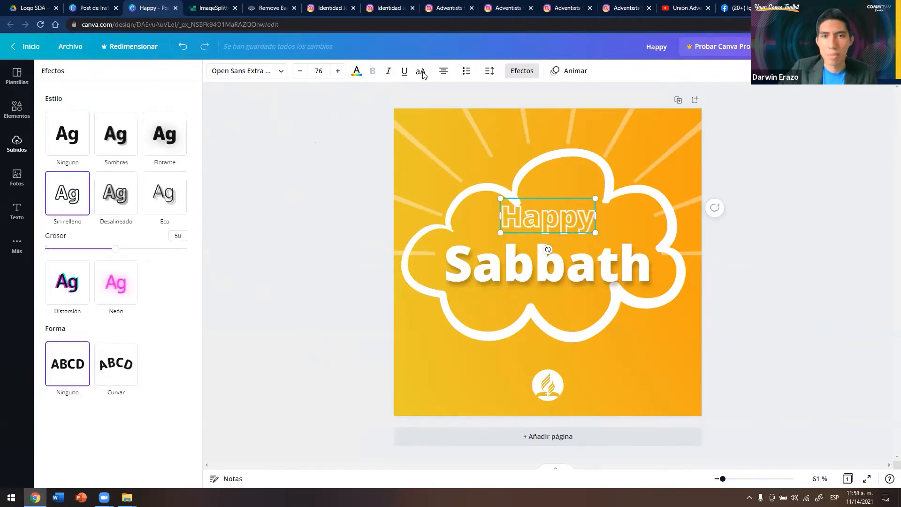
Step: Enlarge the "Happy" text to size 107, center it above "Sabbath", and reduce its outline thickness
{"action": "left_click_drag", "start_coordinate": [595, 198], "coordinate": [634, 184]}
{"action": "left_click_drag", "start_coordinate": [578, 219], "coordinate": [559, 227]}
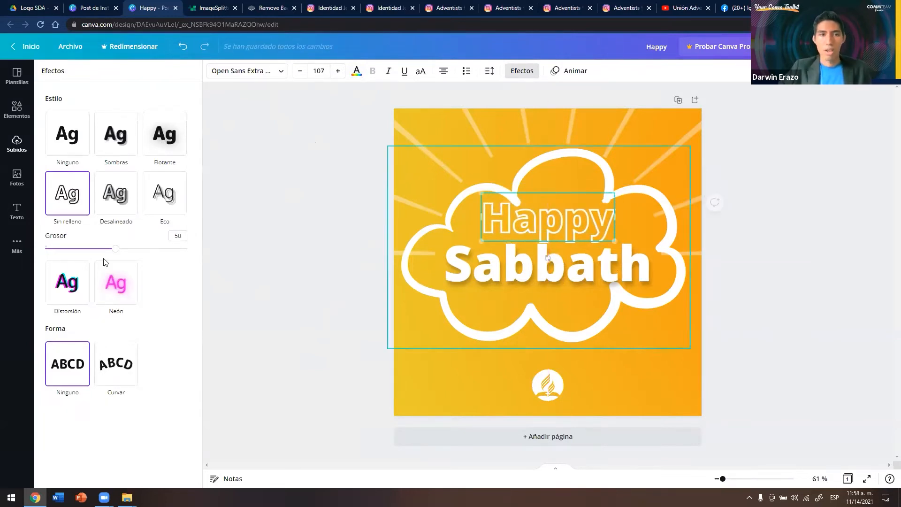
{"action": "left_click_drag", "start_coordinate": [116, 248], "coordinate": [83, 251]}
Step: Enlarge the white cloud outline slightly and reposition it around the "Happy Sabbath" text
{"action": "left_click", "coordinate": [663, 198]}
{"action": "left_click_drag", "start_coordinate": [690, 145], "coordinate": [707, 134]}
{"action": "left_click_drag", "start_coordinate": [652, 189], "coordinate": [639, 191]}
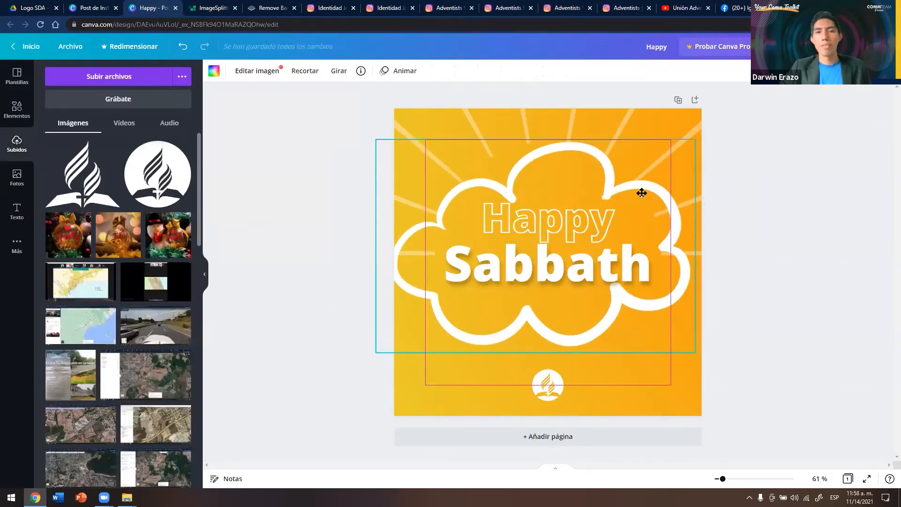
{"action": "left_click", "coordinate": [722, 290]}
{"action": "left_click_drag", "start_coordinate": [653, 304], "coordinate": [647, 318]}
{"action": "left_click", "coordinate": [734, 249]}
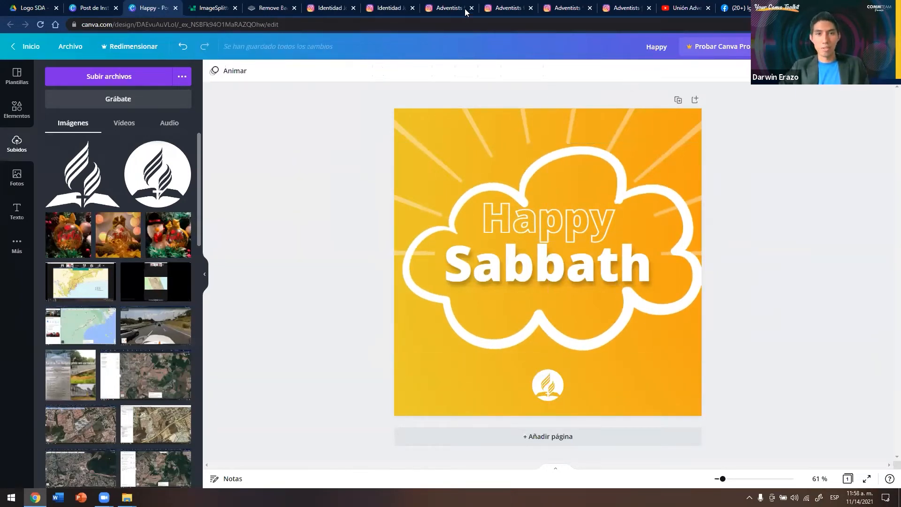
Step: Switch to Instagram and examine the adventistiad quote post and the "Feliz Sábado" post as design references
{"action": "left_click", "coordinate": [565, 8]}
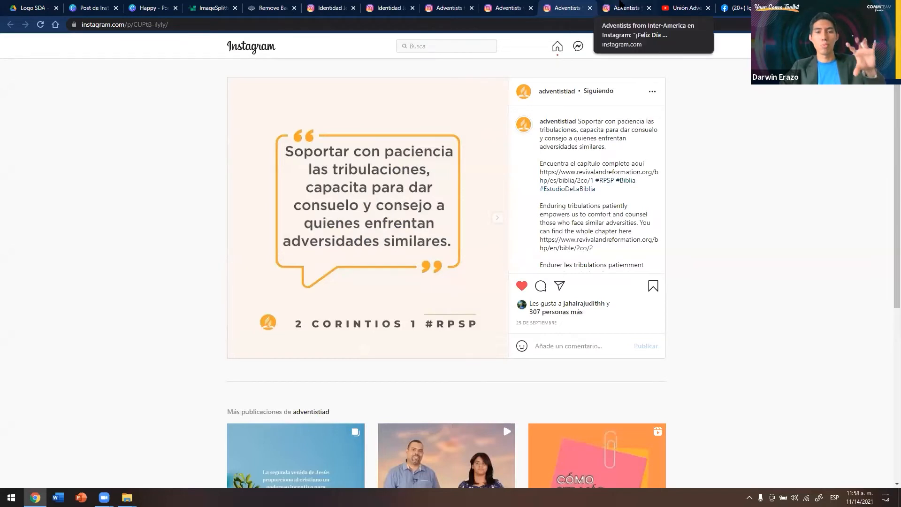
{"action": "left_click", "coordinate": [624, 8]}
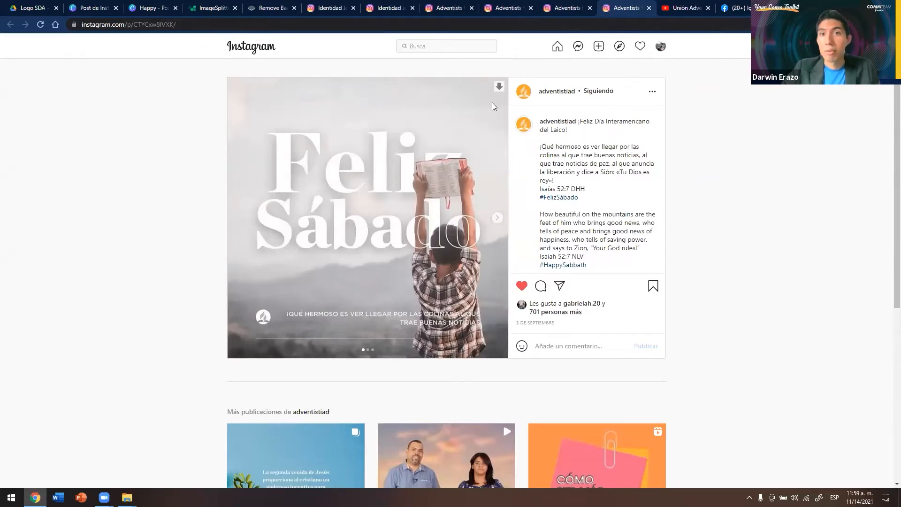
{"action": "left_click", "coordinate": [694, 13]}
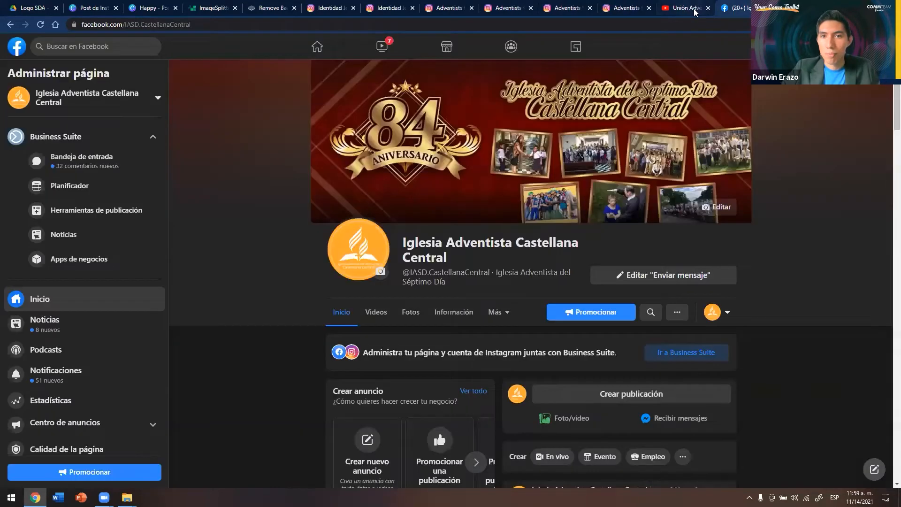
{"action": "key", "text": "ctrl+shift+Tab"}
{"action": "key", "text": "ctrl+shift+Tab"}
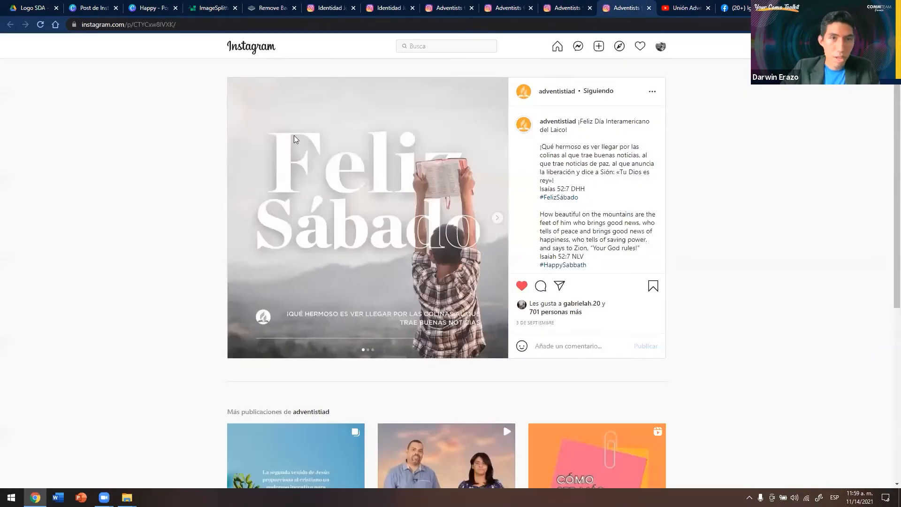
Step: Switch to remove.bg, remove the background of the Mountain image from the prueba folder, and download the preview-size result
{"action": "left_click", "coordinate": [275, 9]}
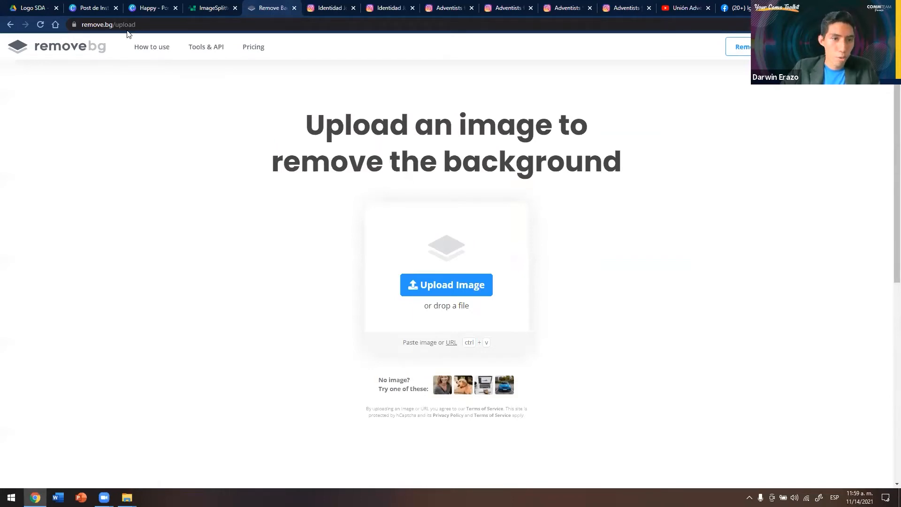
{"action": "left_click", "coordinate": [158, 479]}
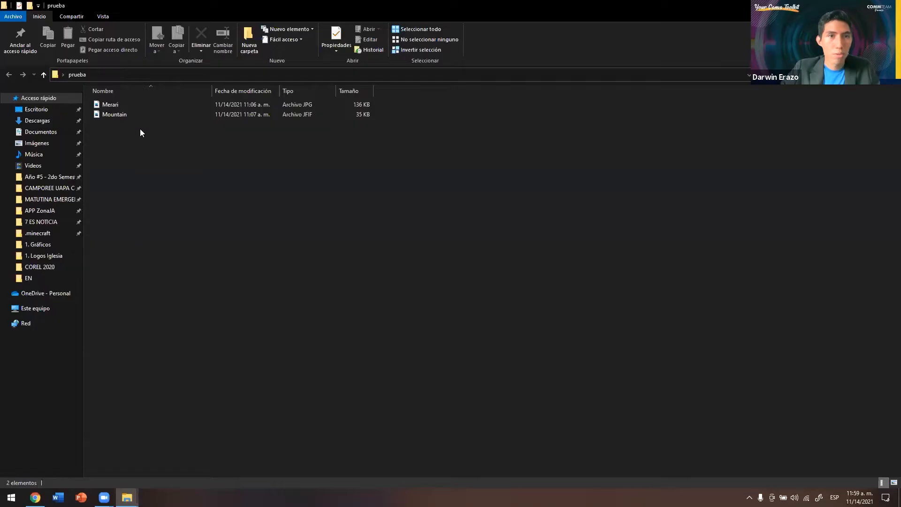
{"action": "left_click_drag", "start_coordinate": [209, 116], "coordinate": [465, 256]}
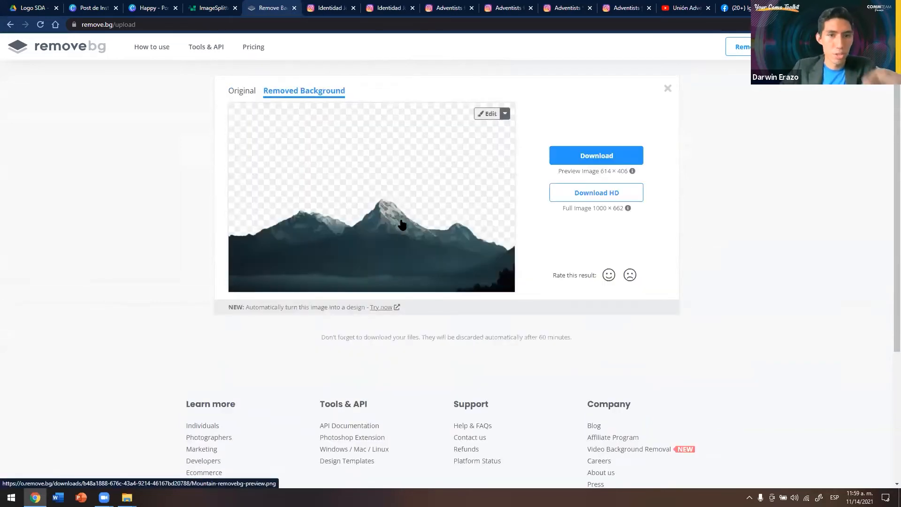
{"action": "left_click", "coordinate": [595, 155]}
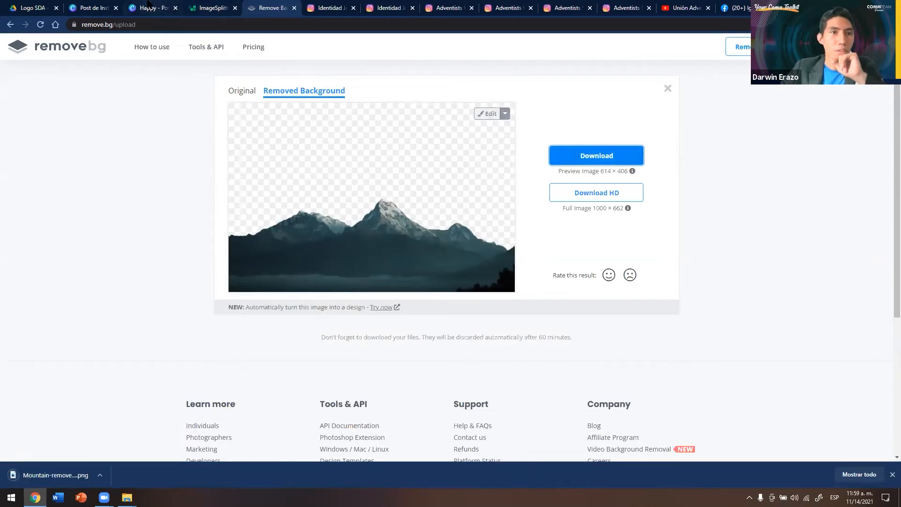
Step: Return to the Canva design, add a blank second page, and upload the original and background-removed mountain images
{"action": "left_click", "coordinate": [151, 8]}
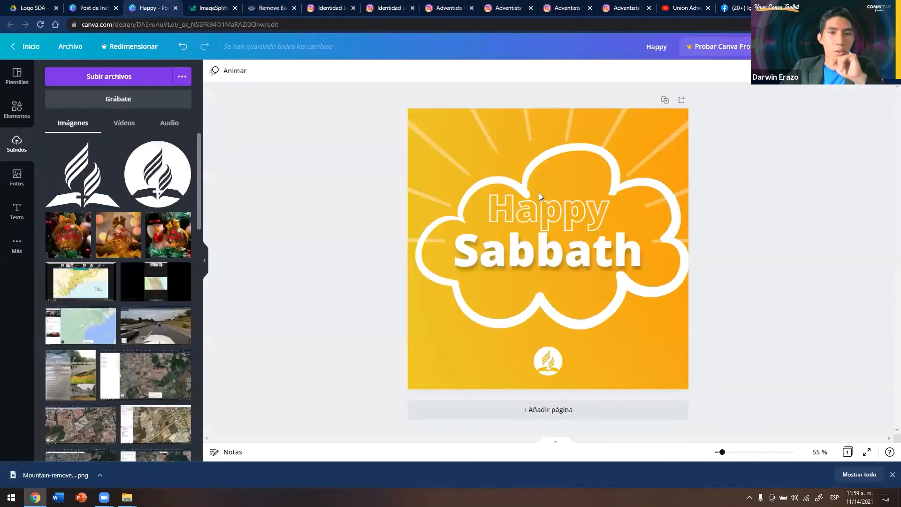
{"action": "left_click", "coordinate": [557, 411]}
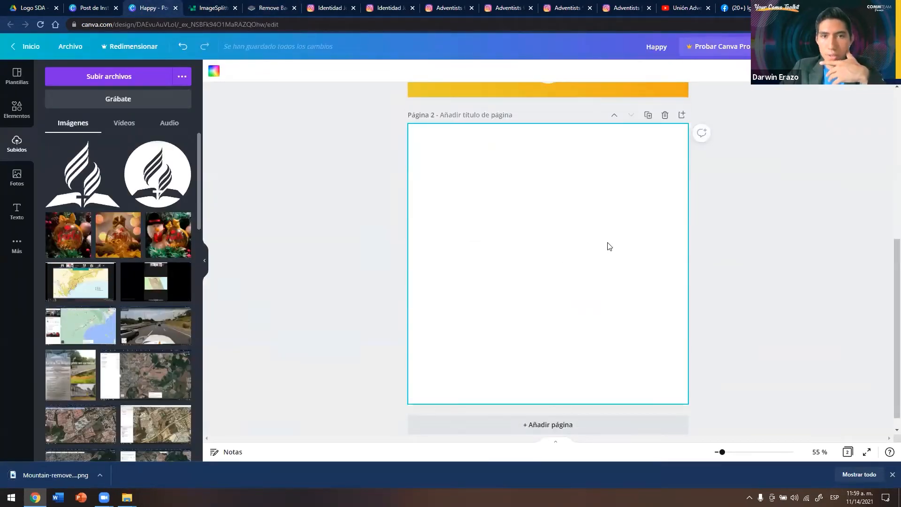
{"action": "left_click_drag", "start_coordinate": [52, 478], "coordinate": [179, 282]}
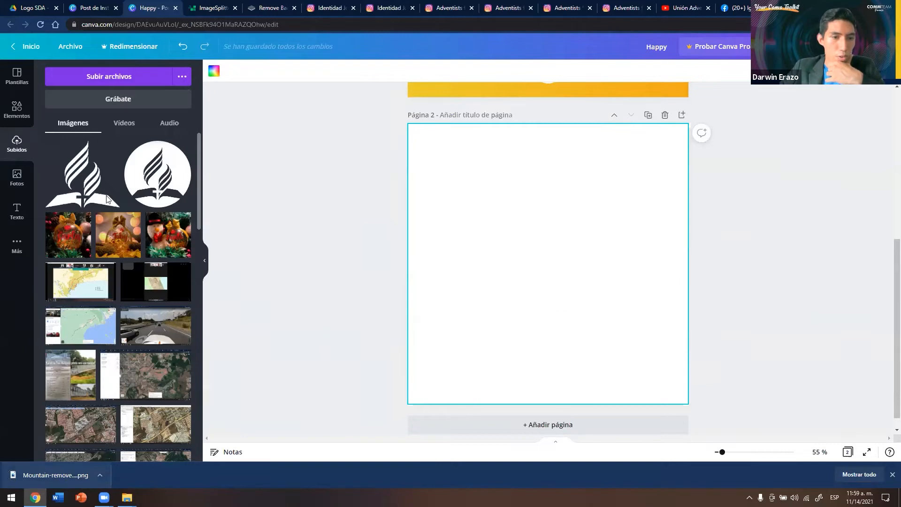
{"action": "left_click", "coordinate": [127, 497]}
{"action": "left_click", "coordinate": [158, 467]}
{"action": "left_click_drag", "start_coordinate": [36, 460], "coordinate": [80, 323]}
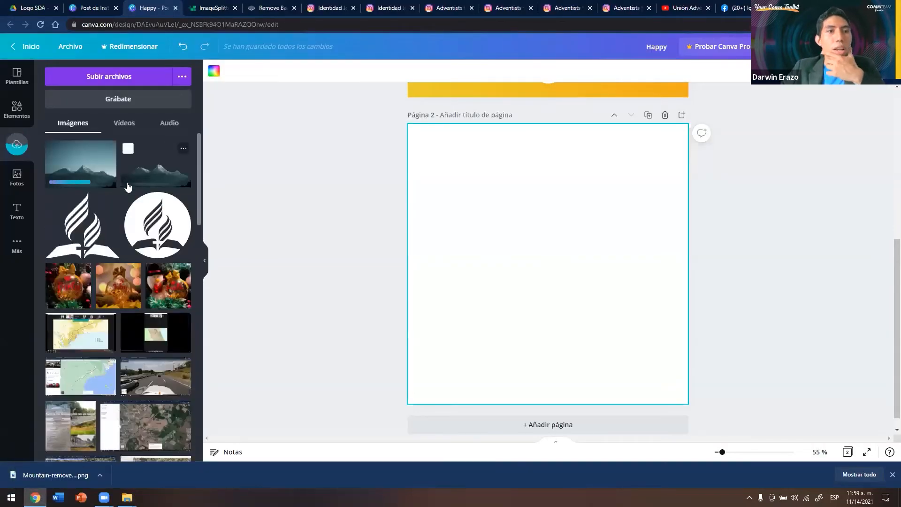
Step: Fill page 2 with the original mountain photo as background and overlay the cutout mountains, enlarged to match the photo
{"action": "left_click_drag", "start_coordinate": [81, 170], "coordinate": [417, 243]}
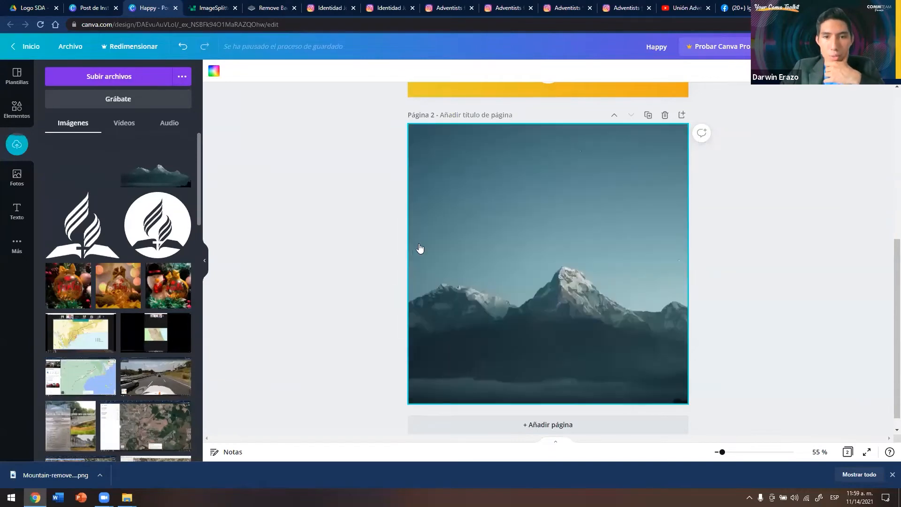
{"action": "left_click", "coordinate": [765, 313]}
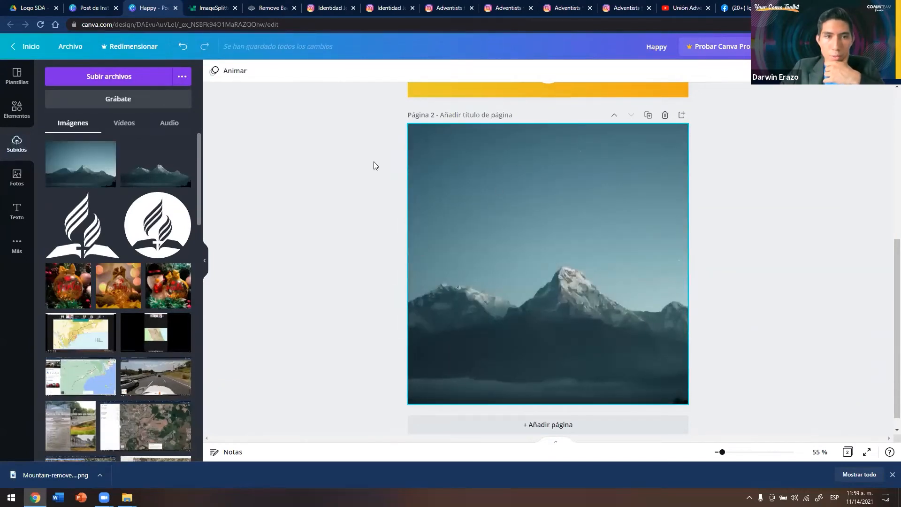
{"action": "left_click", "coordinate": [161, 178]}
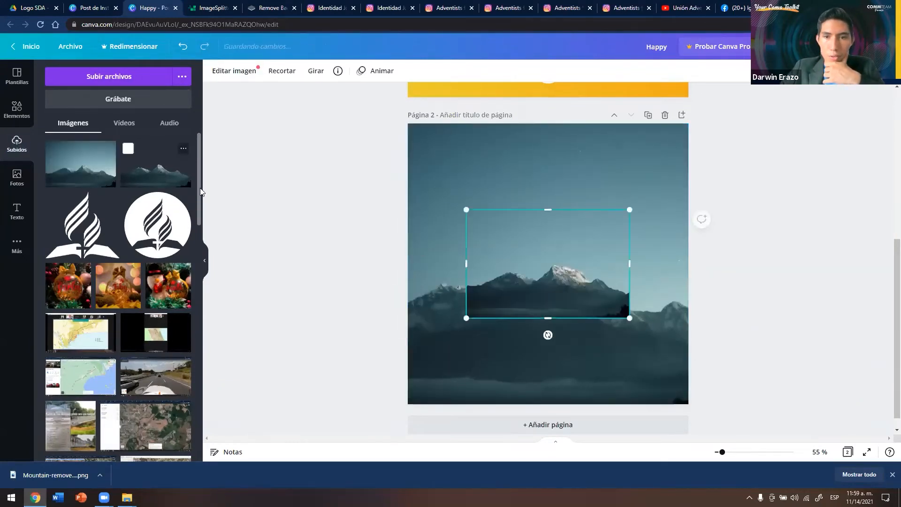
{"action": "left_click_drag", "start_coordinate": [468, 319], "coordinate": [364, 420]}
{"action": "left_click_drag", "start_coordinate": [636, 216], "coordinate": [768, 114]}
{"action": "left_click_drag", "start_coordinate": [710, 260], "coordinate": [701, 259]}
Step: Delete page 2's background photo to show the cutout alone, and undo the deletion
{"action": "key", "text": "Delete"}
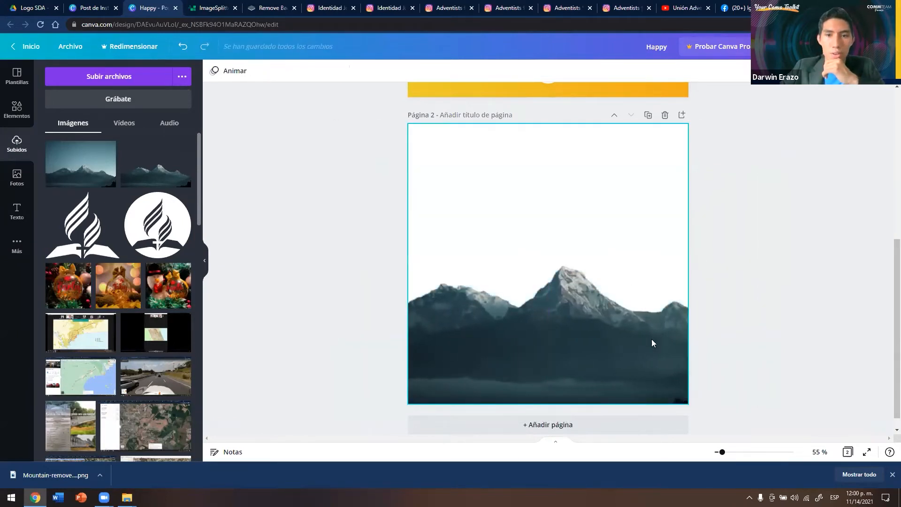
{"action": "key", "text": "ctrl+z"}
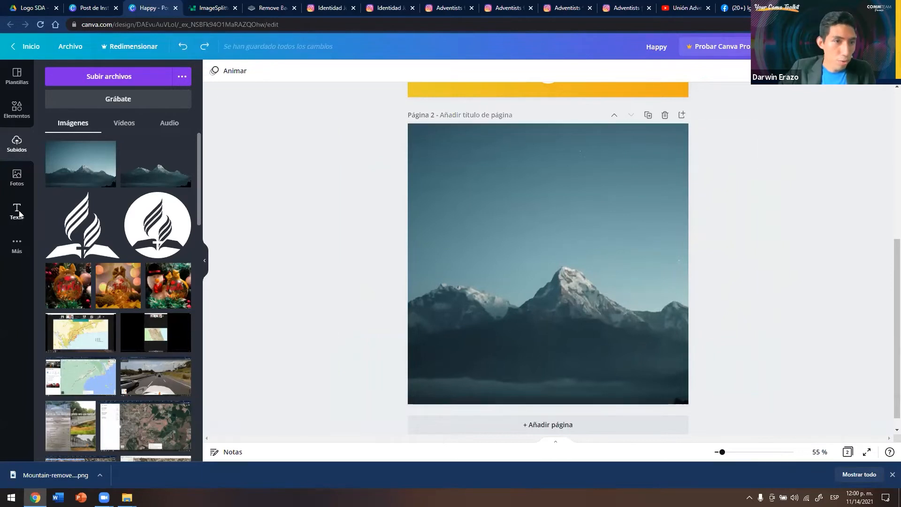
Step: Select the "Happy" and "Sabbath" texts together on page 1 and copy them for use on page 2
{"action": "scroll", "coordinate": [548, 232], "scroll_direction": "up", "scroll_amount": 6}
{"action": "left_click", "coordinate": [549, 233]}
{"action": "left_click", "coordinate": [566, 206], "text": "shift"}
{"action": "scroll", "coordinate": [627, 192], "scroll_direction": "down", "scroll_amount": 5}
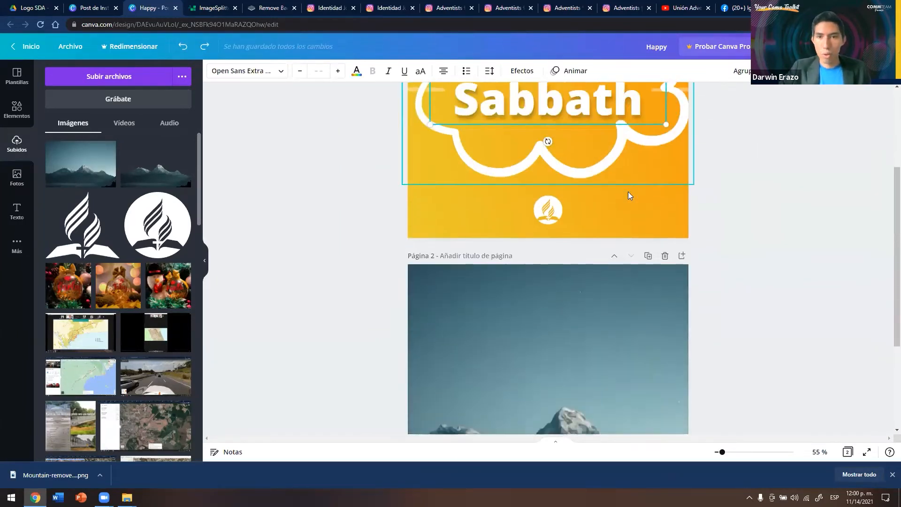
{"action": "scroll", "coordinate": [605, 178], "scroll_direction": "up", "scroll_amount": 5}
{"action": "scroll", "coordinate": [604, 191], "scroll_direction": "up", "scroll_amount": 1}
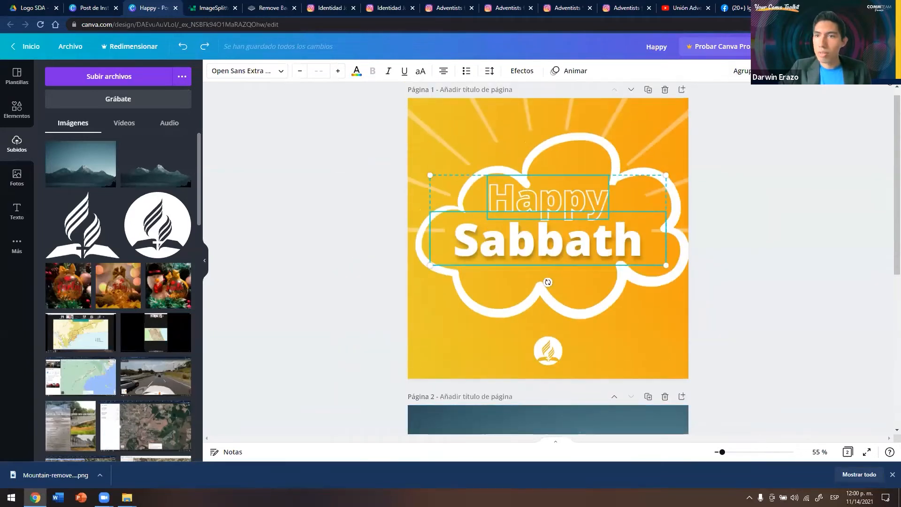
{"action": "right_click", "coordinate": [561, 244]}
{"action": "left_click", "coordinate": [594, 258]}
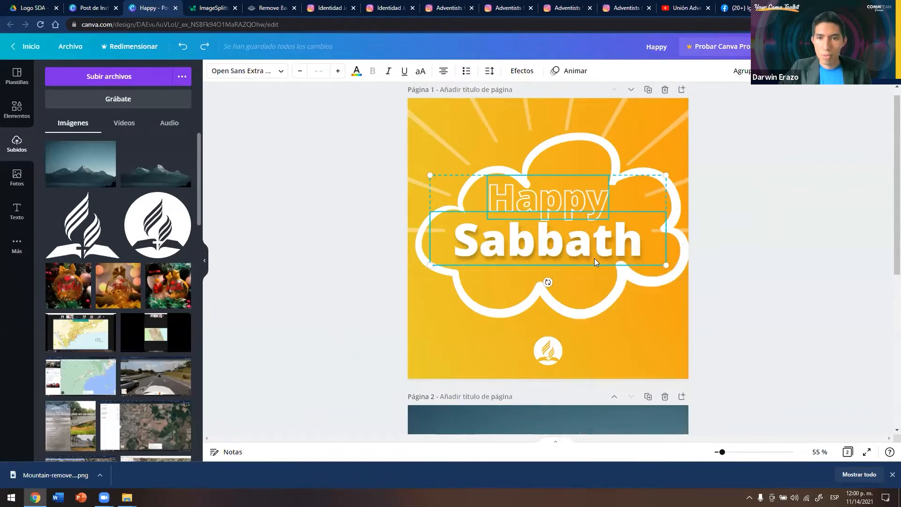
{"action": "scroll", "coordinate": [582, 247], "scroll_direction": "down", "scroll_amount": 6}
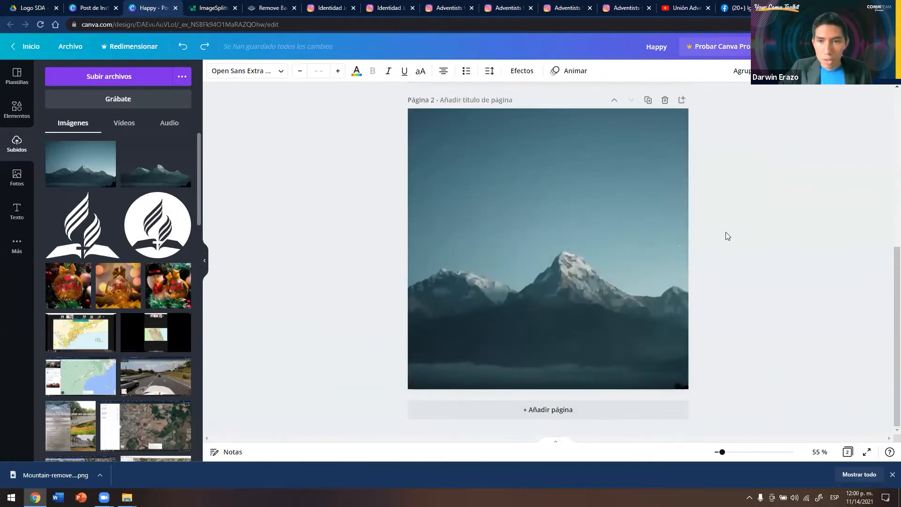
Step: Try pasting the copied title onto page 2 through the image's context options, undoing each paste
{"action": "right_click", "coordinate": [719, 236]}
{"action": "right_click", "coordinate": [514, 198]}
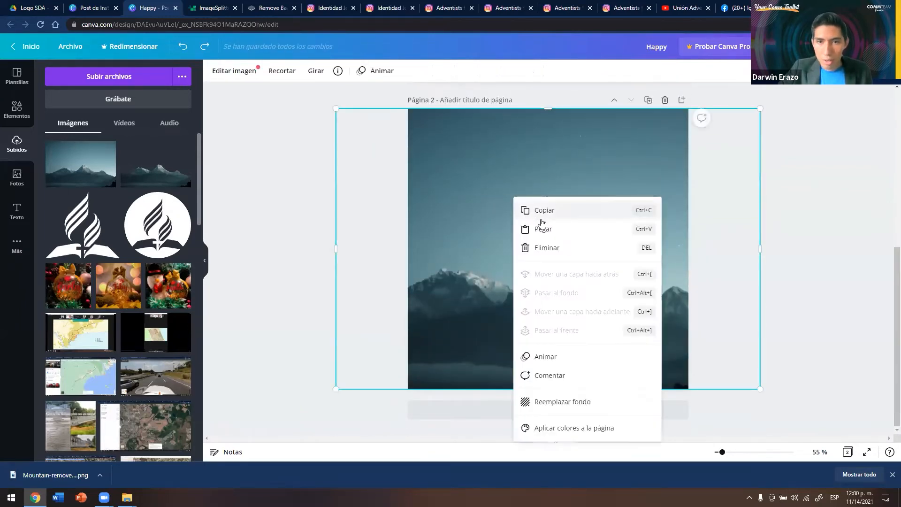
{"action": "left_click", "coordinate": [543, 229]}
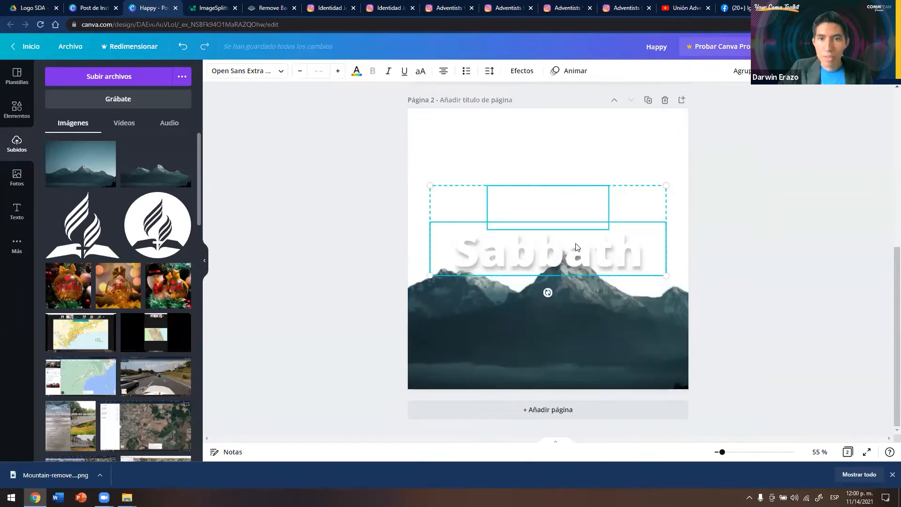
{"action": "key", "text": "ctrl+z"}
{"action": "right_click", "coordinate": [449, 348]}
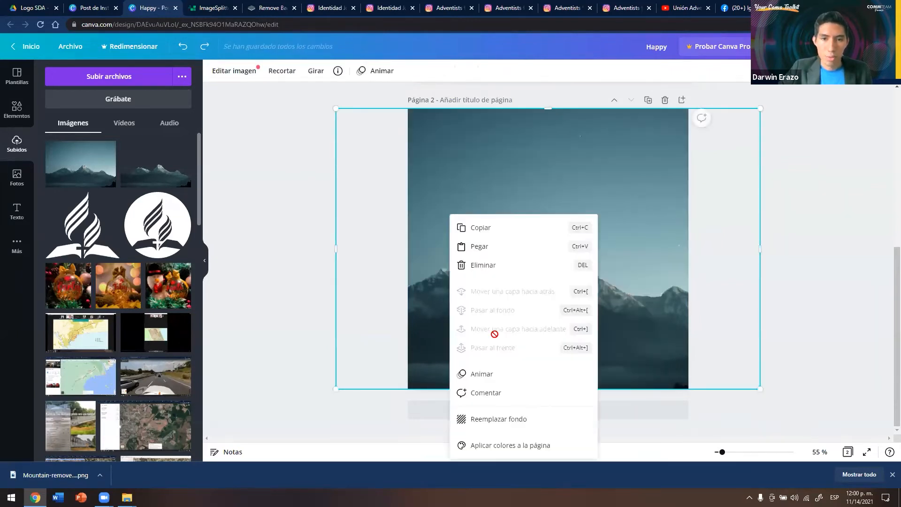
{"action": "left_click", "coordinate": [485, 248]}
{"action": "key", "text": "ctrl+z"}
{"action": "right_click", "coordinate": [463, 214]}
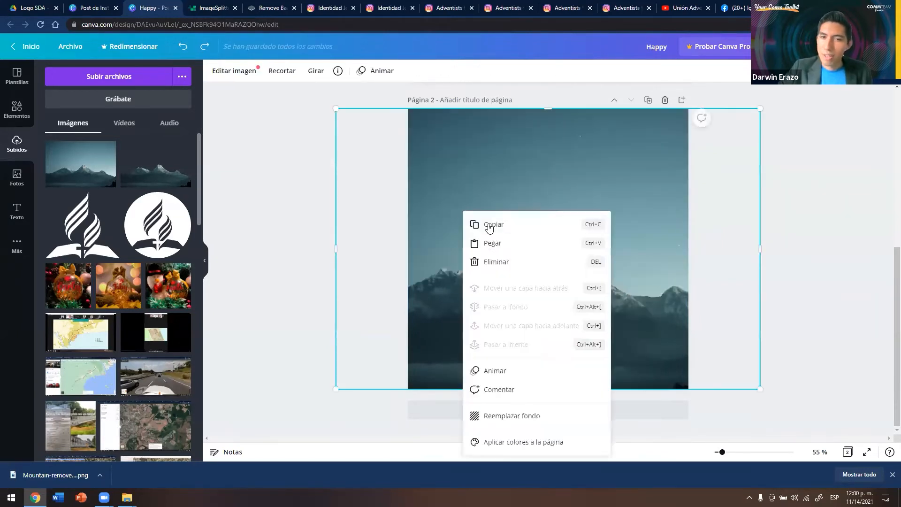
{"action": "left_click", "coordinate": [493, 243]}
{"action": "key", "text": "ctrl+z"}
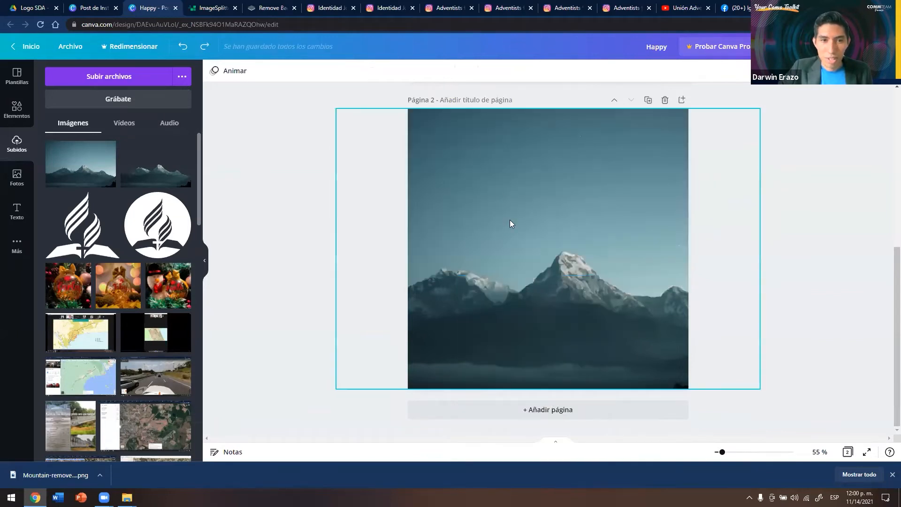
Step: Copy the Happy Sabbath title from page 1, paste it onto page 2, and position it in the sky above the peaks
{"action": "scroll", "coordinate": [511, 219], "scroll_direction": "up", "scroll_amount": 5}
{"action": "scroll", "coordinate": [513, 220], "scroll_direction": "up", "scroll_amount": 2}
{"action": "left_click", "coordinate": [518, 247]}
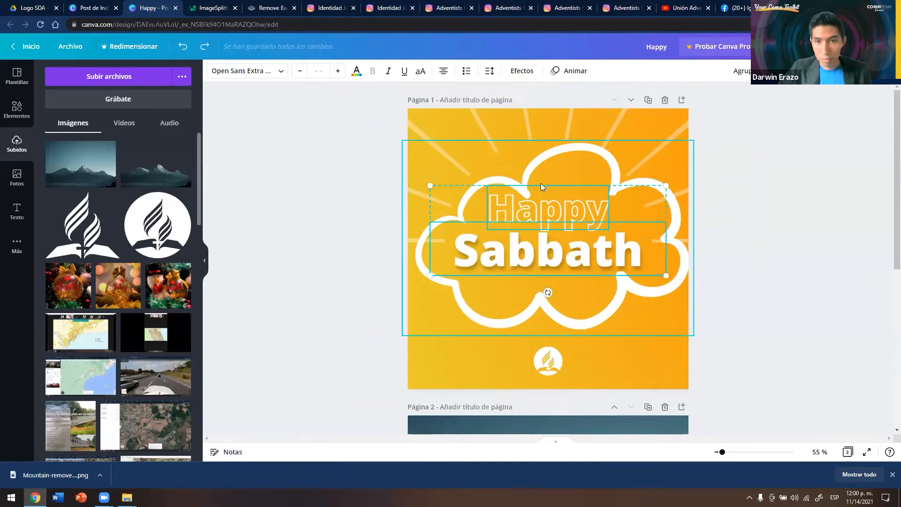
{"action": "scroll", "coordinate": [546, 211], "scroll_direction": "down", "scroll_amount": 5}
{"action": "left_click", "coordinate": [554, 243]}
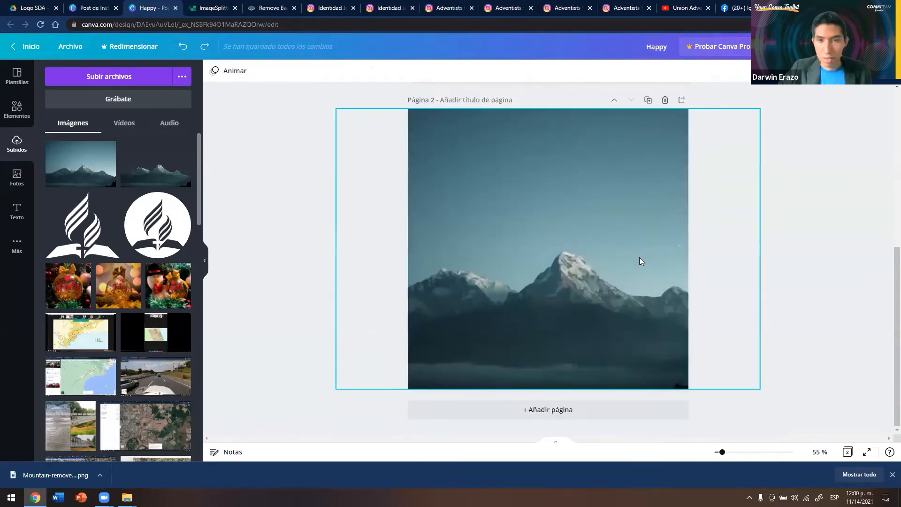
{"action": "key", "text": "ctrl+v"}
{"action": "left_click_drag", "start_coordinate": [547, 291], "coordinate": [563, 241]}
Step: Send page 2's "Sabbath" text back one layer
{"action": "left_click", "coordinate": [570, 236]}
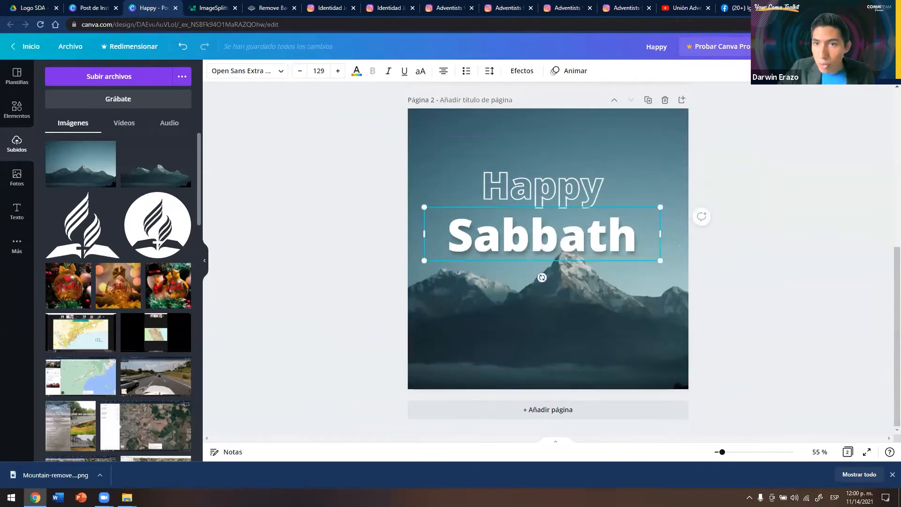
{"action": "left_click", "coordinate": [768, 70]}
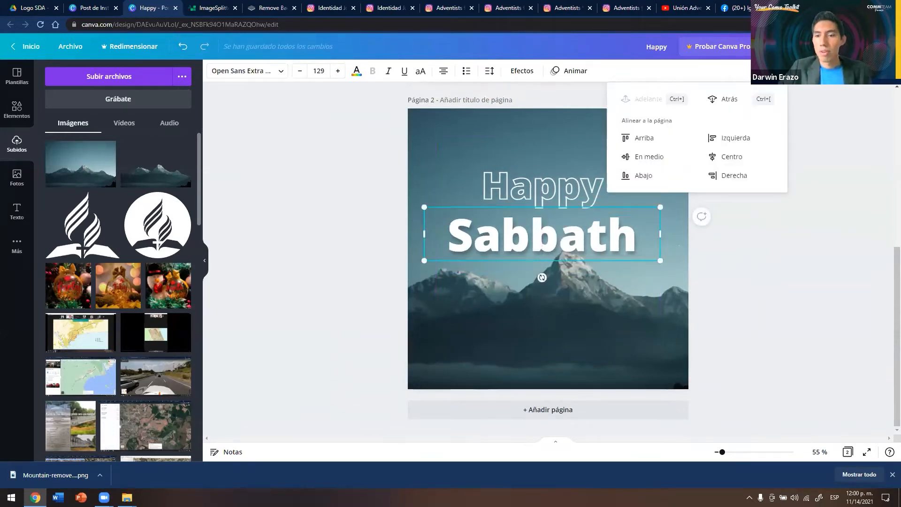
{"action": "left_click", "coordinate": [723, 100]}
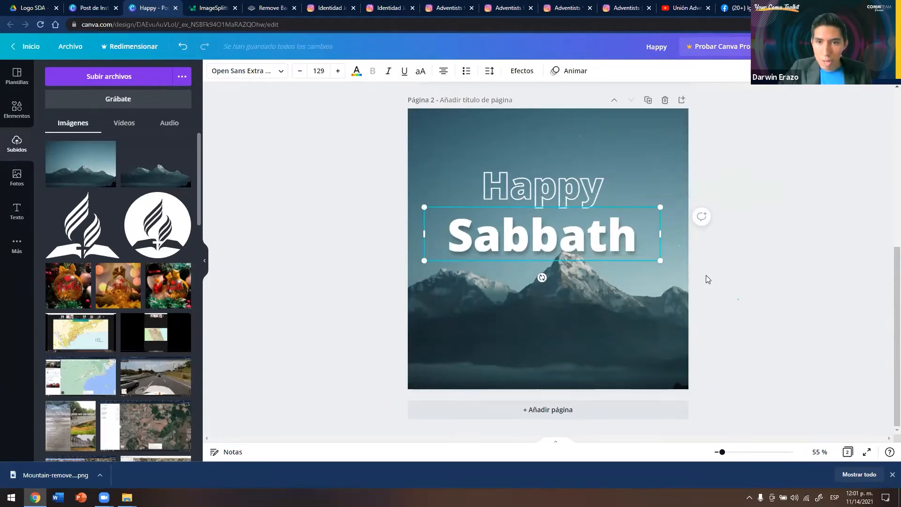
Step: Enlarge the "Sabbath" text on page 2 to size 160
{"action": "left_click", "coordinate": [501, 234]}
{"action": "left_click_drag", "start_coordinate": [593, 249], "coordinate": [688, 230]}
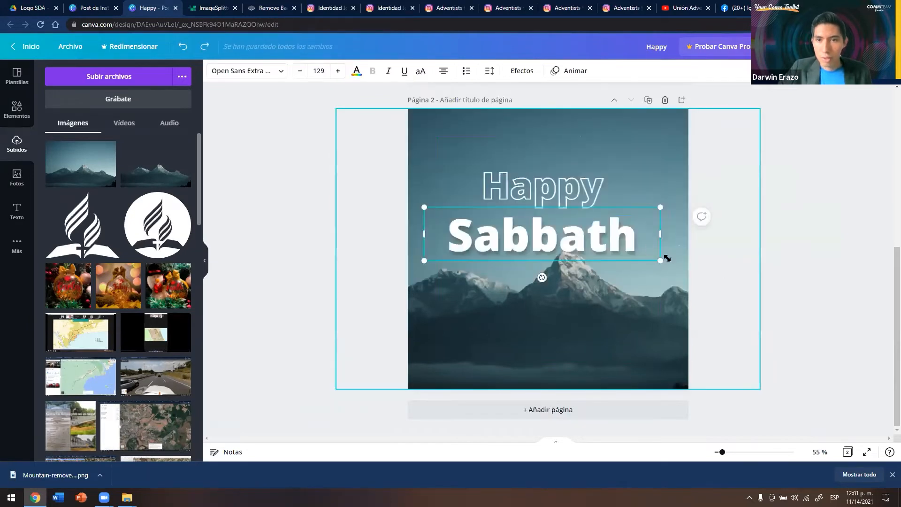
{"action": "left_click_drag", "start_coordinate": [424, 260], "coordinate": [381, 299]}
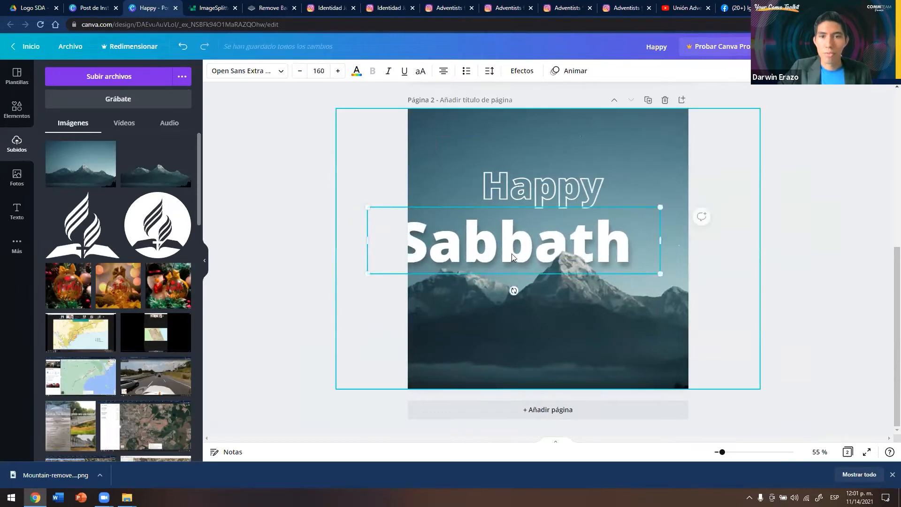
{"action": "mouse_move", "coordinate": [559, 273]}
{"action": "left_mouse_down"}
{"action": "mouse_move", "coordinate": [588, 276]}
{"action": "mouse_move", "coordinate": [559, 273]}
{"action": "left_mouse_up"}
{"action": "left_click", "coordinate": [790, 264]}
{"action": "left_click", "coordinate": [620, 299]}
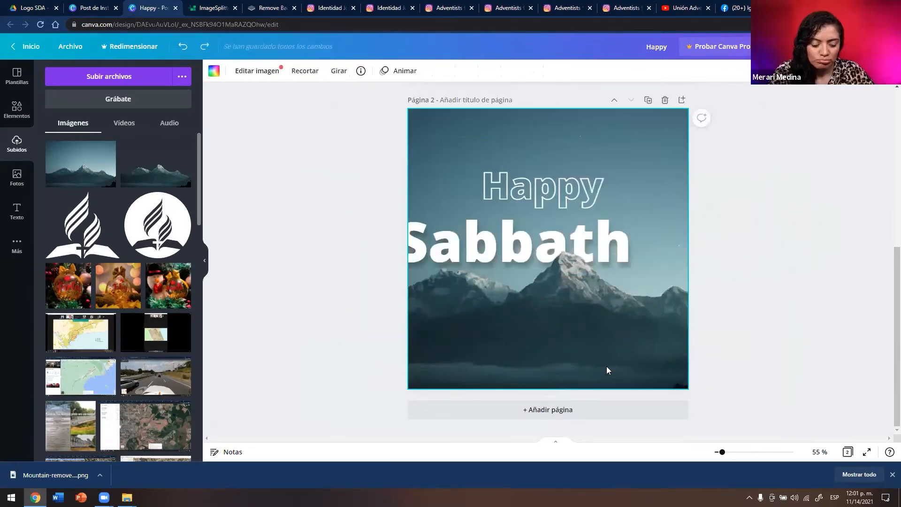
Step: Center "Sabbath" so it overlaps the mountain peak and enlarge it slightly to span nearly the page width
{"action": "left_click", "coordinate": [777, 83]}
{"action": "left_click", "coordinate": [728, 109]}
{"action": "left_click_drag", "start_coordinate": [557, 255], "coordinate": [577, 267]}
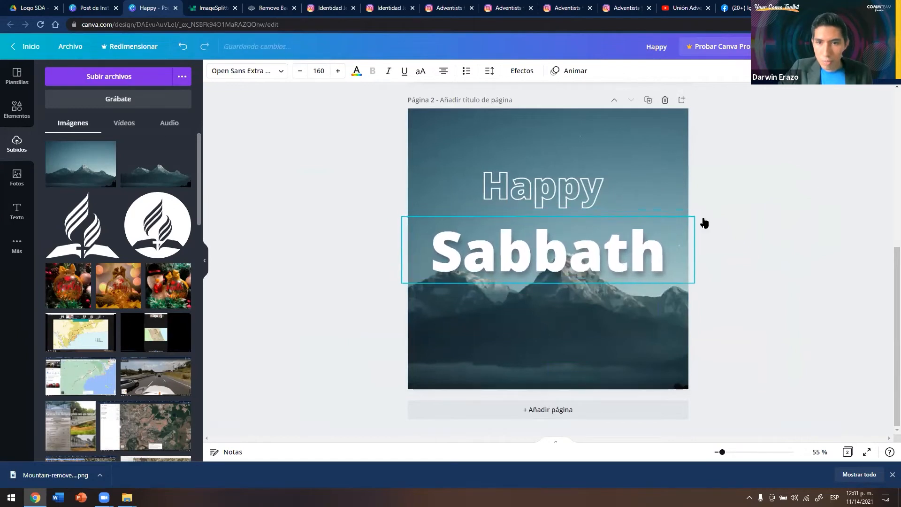
{"action": "mouse_move", "coordinate": [697, 211]}
{"action": "left_mouse_down"}
{"action": "mouse_move", "coordinate": [717, 197]}
{"action": "mouse_move", "coordinate": [703, 212]}
{"action": "left_mouse_up"}
{"action": "left_click_drag", "start_coordinate": [403, 289], "coordinate": [393, 296]}
Step: Bring the mountain cutout in front of "Sabbath", delete the background photo to inspect the layering, and undo the deletion
{"action": "left_click", "coordinate": [619, 348]}
{"action": "left_click", "coordinate": [769, 72]}
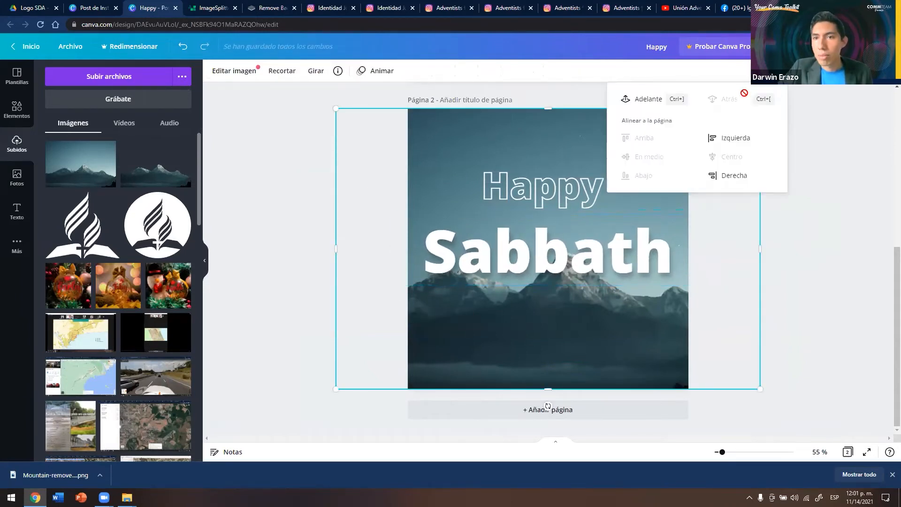
{"action": "key", "text": "Delete"}
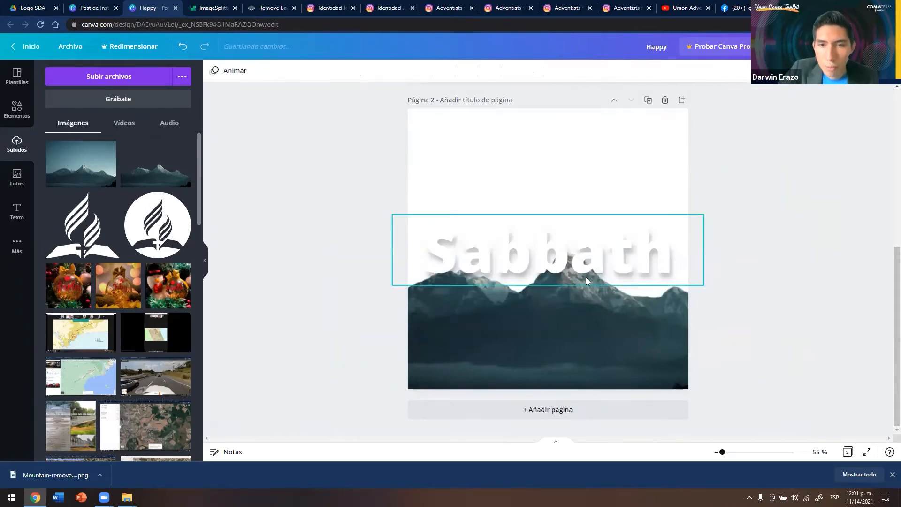
{"action": "key", "text": "ctrl+z"}
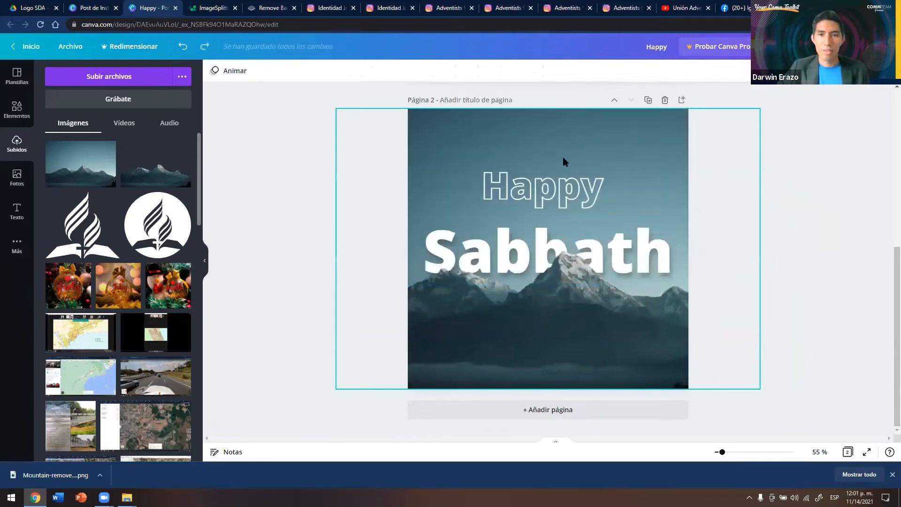
Step: Move "Happy" closer to "Sabbath" on page 2, enlarge it, and recenter it above the larger word
{"action": "left_click_drag", "start_coordinate": [537, 193], "coordinate": [538, 203]}
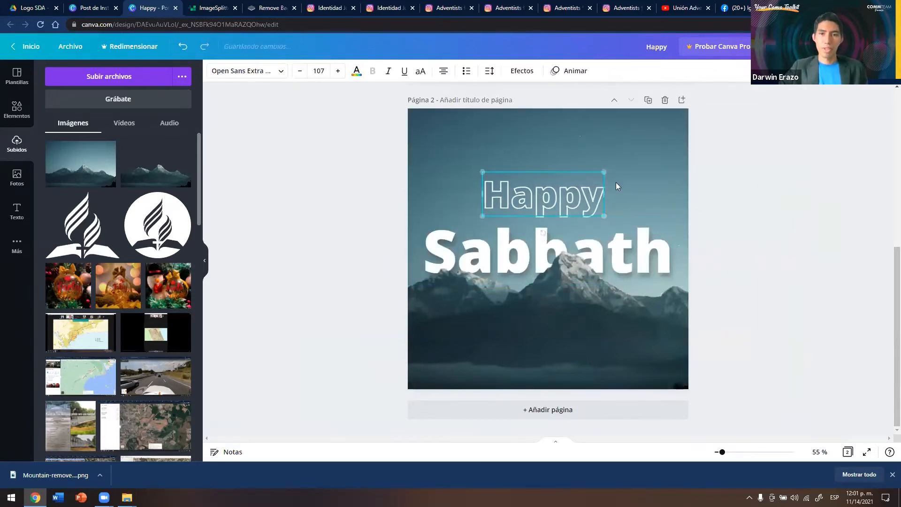
{"action": "left_click_drag", "start_coordinate": [633, 151], "coordinate": [649, 158]}
{"action": "left_click_drag", "start_coordinate": [585, 195], "coordinate": [568, 194]}
Step: Look at the Feliz Sábado reference post on Instagram and switch to the remove.bg page
{"action": "left_click", "coordinate": [619, 8]}
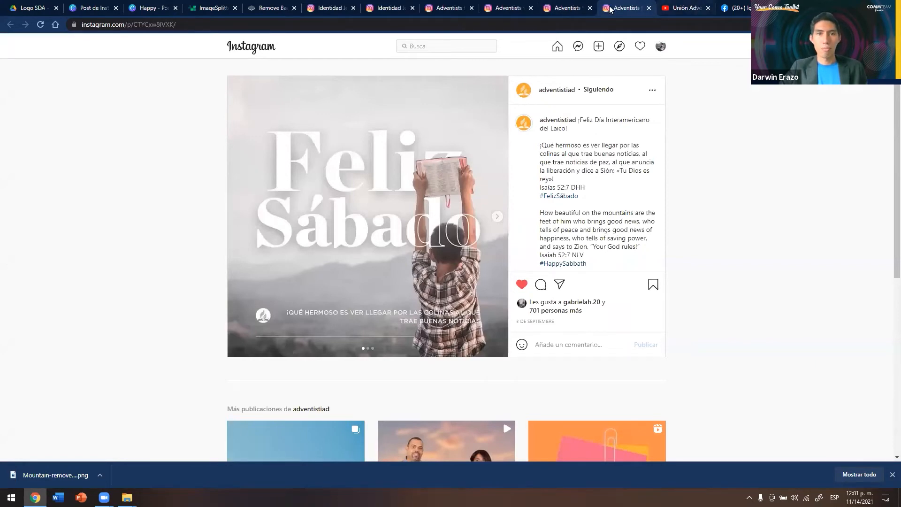
{"action": "left_click", "coordinate": [150, 7]}
{"action": "left_click", "coordinate": [212, 8]}
{"action": "left_click", "coordinate": [273, 8]}
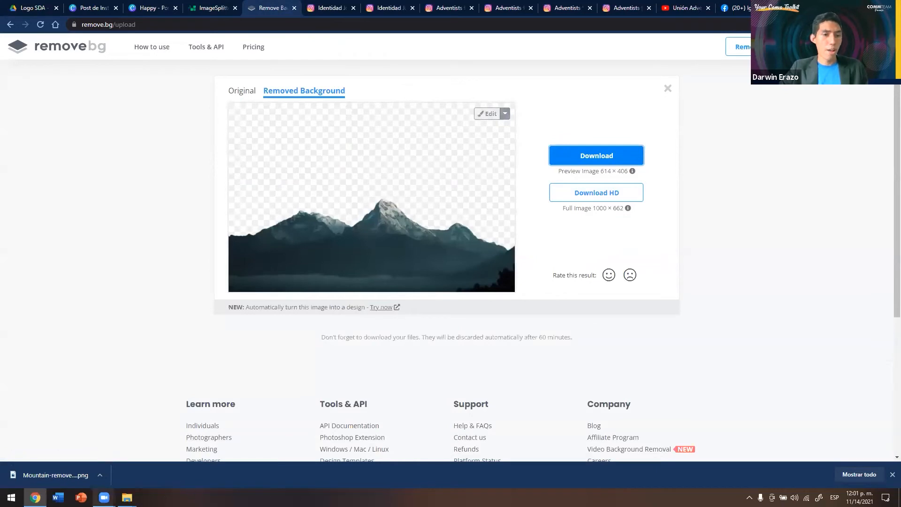
Step: Remove the background of the woman's JPG portrait from the prueba folder in remove.bg and download the preview-size result
{"action": "mouse_move", "coordinate": [127, 497]}
{"action": "left_click", "coordinate": [100, 461]}
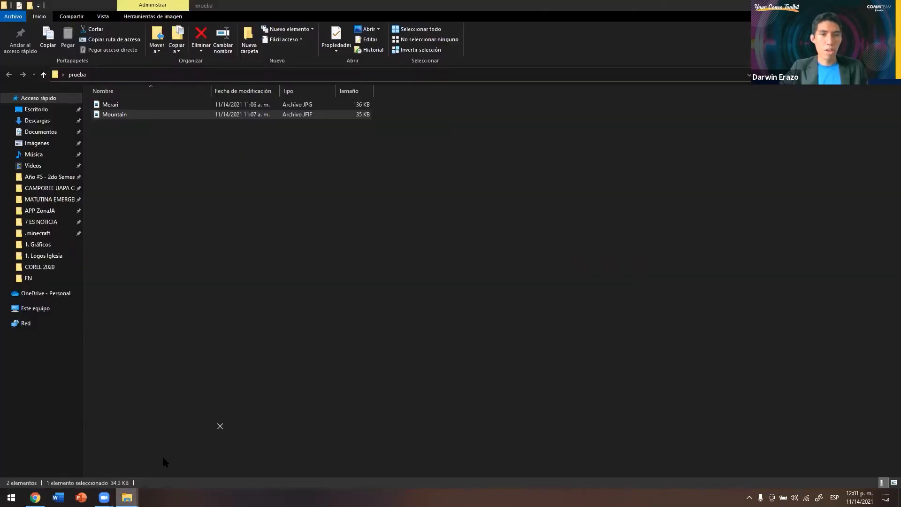
{"action": "left_click_drag", "start_coordinate": [183, 123], "coordinate": [211, 191]}
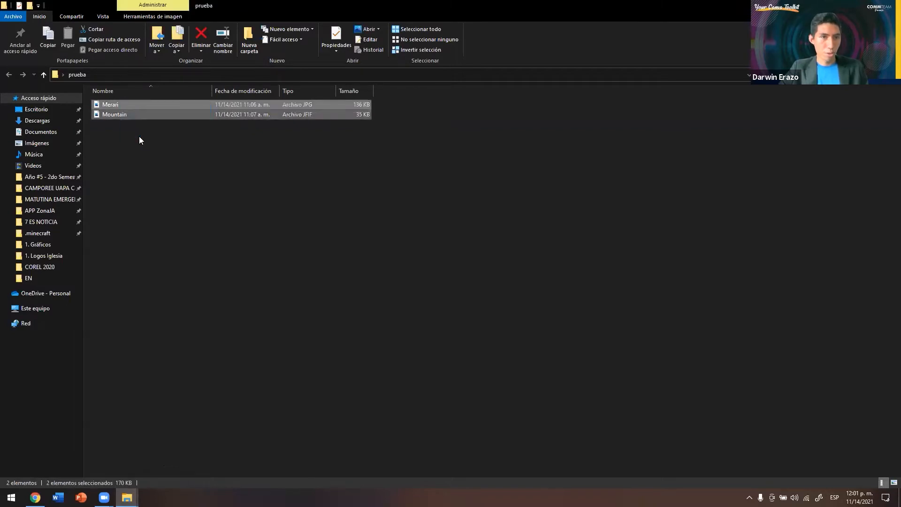
{"action": "left_click", "coordinate": [114, 104]}
{"action": "left_click_drag", "start_coordinate": [113, 104], "coordinate": [370, 240]}
{"action": "key", "text": "alt+Tab"}
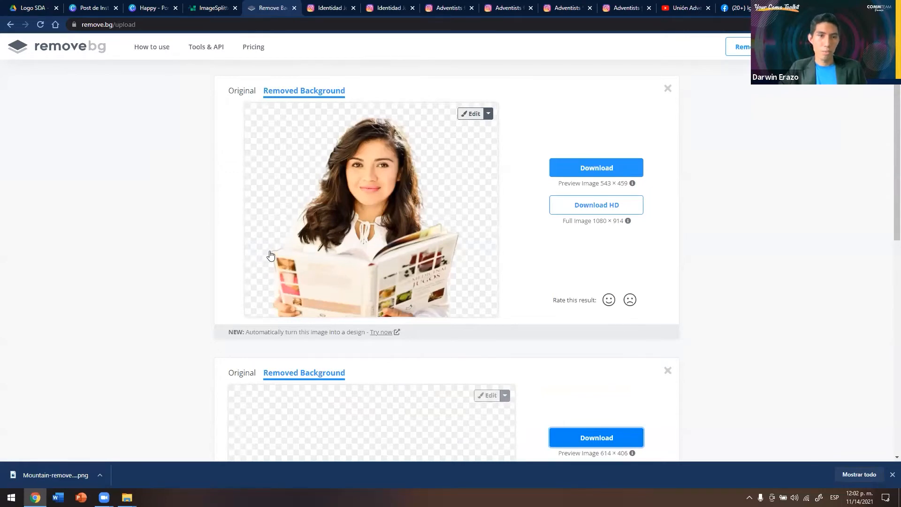
{"action": "left_click", "coordinate": [586, 177]}
Step: Return to the Canva design, add a blank third page, upload the woman's cutout portrait, and place it there
{"action": "left_click", "coordinate": [645, 9]}
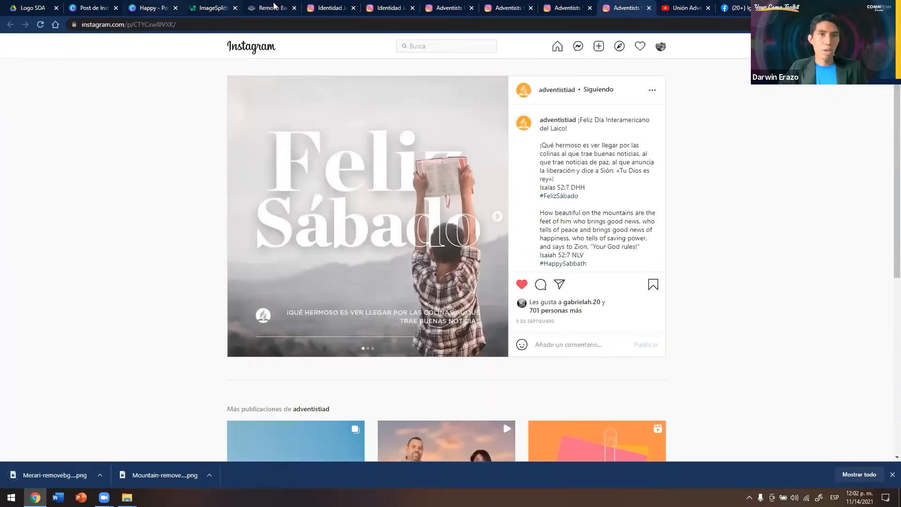
{"action": "left_click", "coordinate": [141, 6]}
{"action": "left_click", "coordinate": [559, 417]}
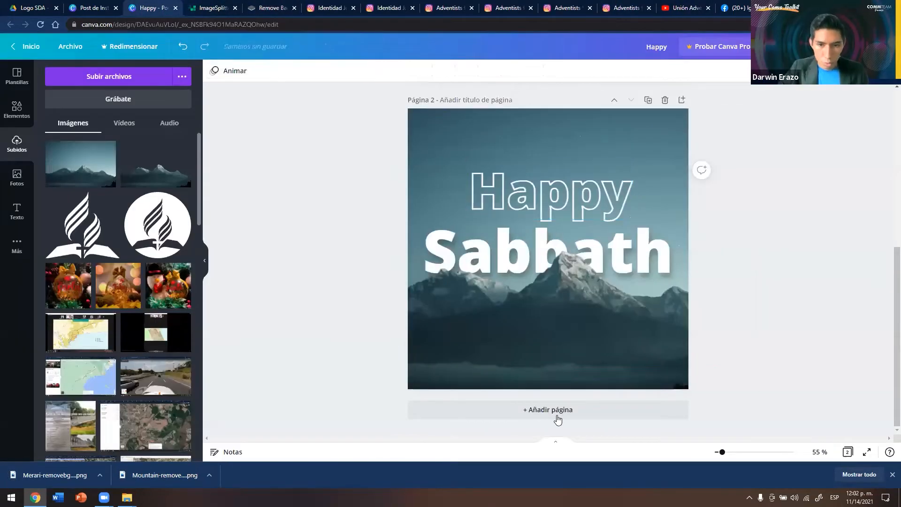
{"action": "left_click_drag", "start_coordinate": [55, 474], "coordinate": [116, 205]}
{"action": "left_click", "coordinate": [73, 166]}
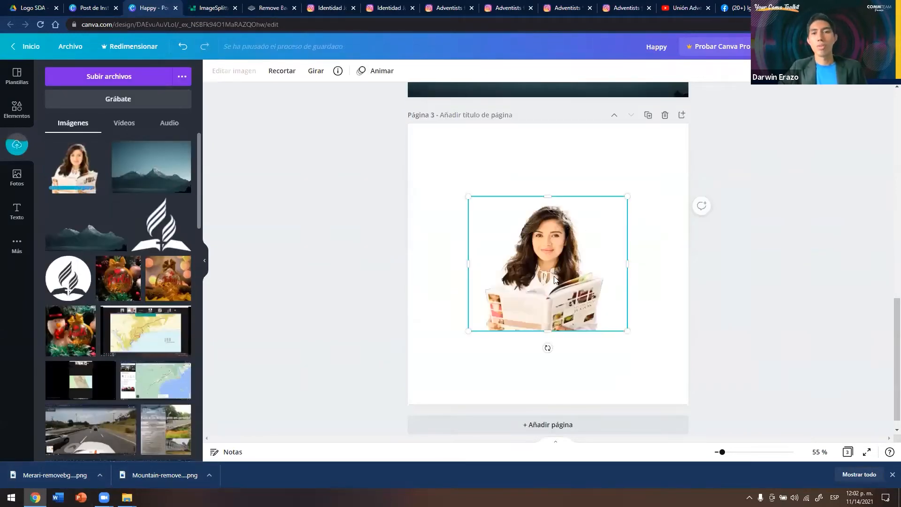
Step: Enlarge the woman's cutout on page 3 and position it in the lower-left corner, partly beyond the page edges
{"action": "left_click_drag", "start_coordinate": [467, 327], "coordinate": [400, 386]}
{"action": "left_click_drag", "start_coordinate": [537, 298], "coordinate": [504, 331]}
{"action": "left_click", "coordinate": [645, 207]}
{"action": "left_click", "coordinate": [507, 268]}
{"action": "left_click_drag", "start_coordinate": [592, 230], "coordinate": [561, 254]}
{"action": "left_click_drag", "start_coordinate": [540, 338], "coordinate": [537, 344]}
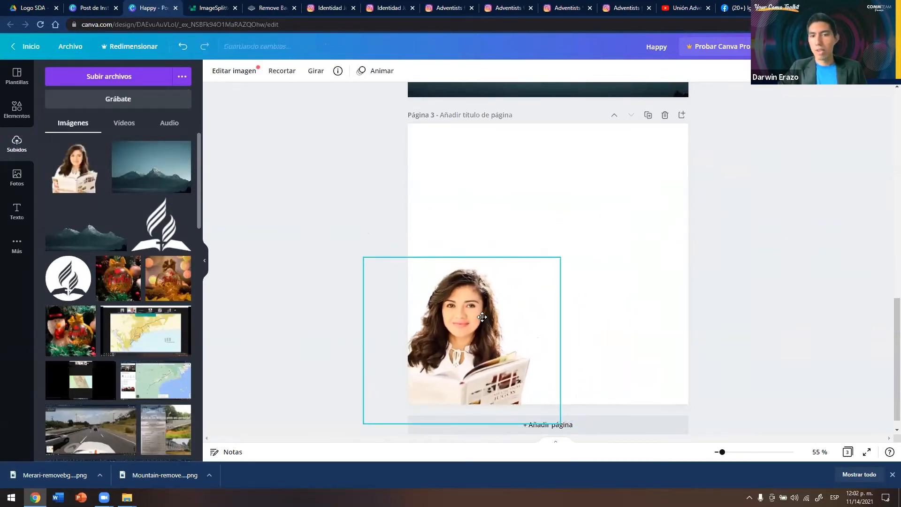
{"action": "left_click", "coordinate": [583, 235]}
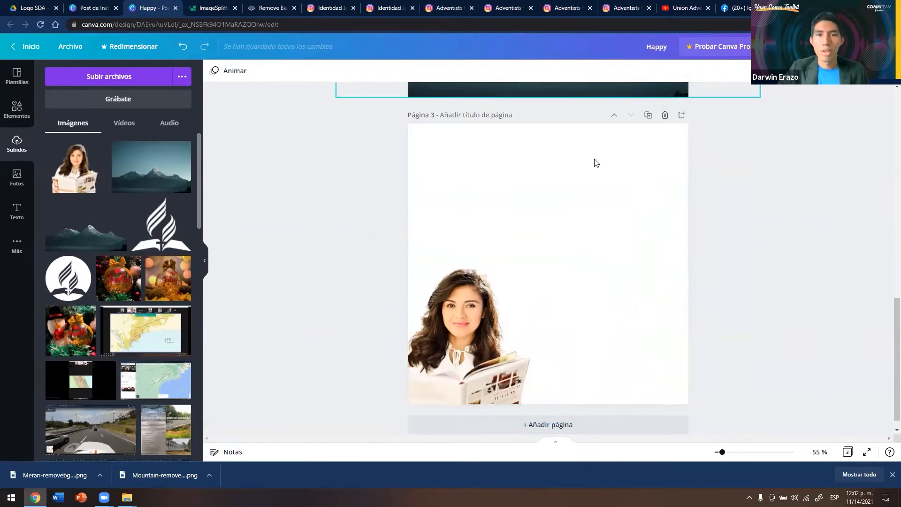
{"action": "scroll", "coordinate": [534, 240], "scroll_direction": "up", "scroll_amount": 5}
{"action": "scroll", "coordinate": [535, 239], "scroll_direction": "down", "scroll_amount": 5}
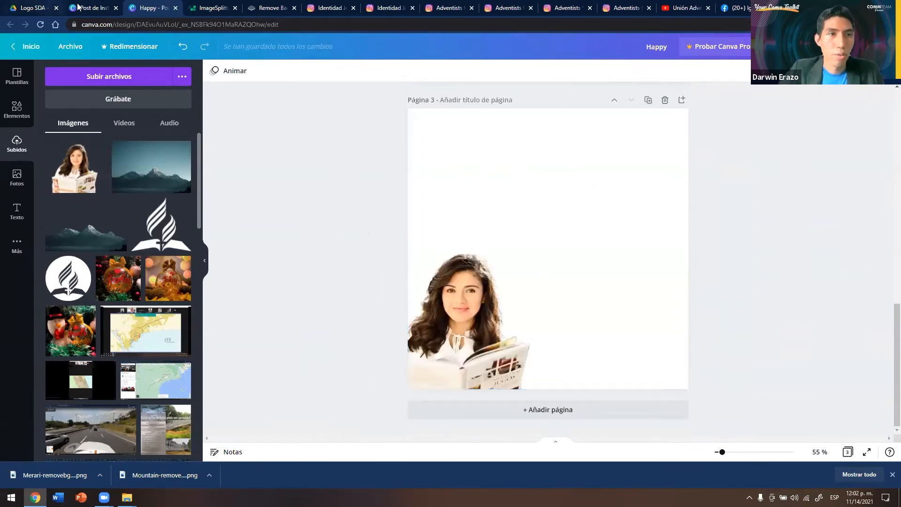
Step: Switch to Canva's Post de Instagram templates page and enter a custom design size of 1080 × 1080 px
{"action": "left_click", "coordinate": [91, 7]}
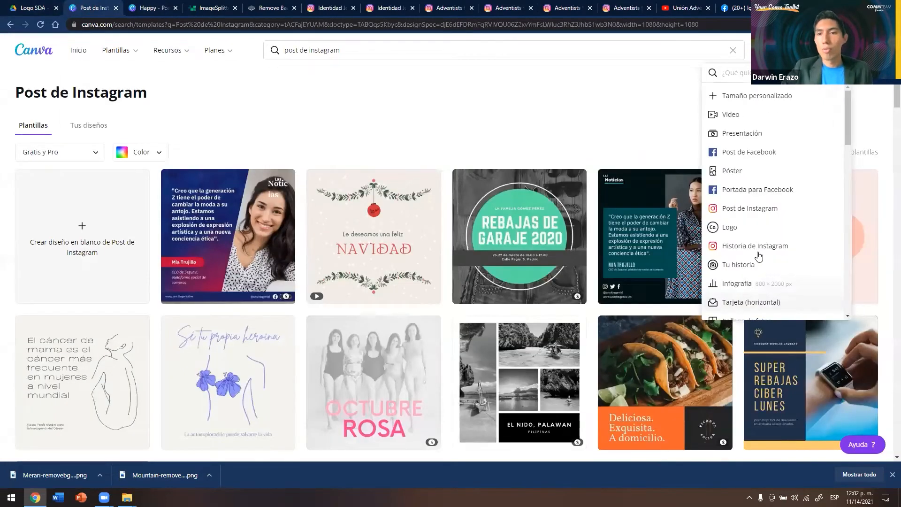
{"action": "left_click", "coordinate": [756, 97]}
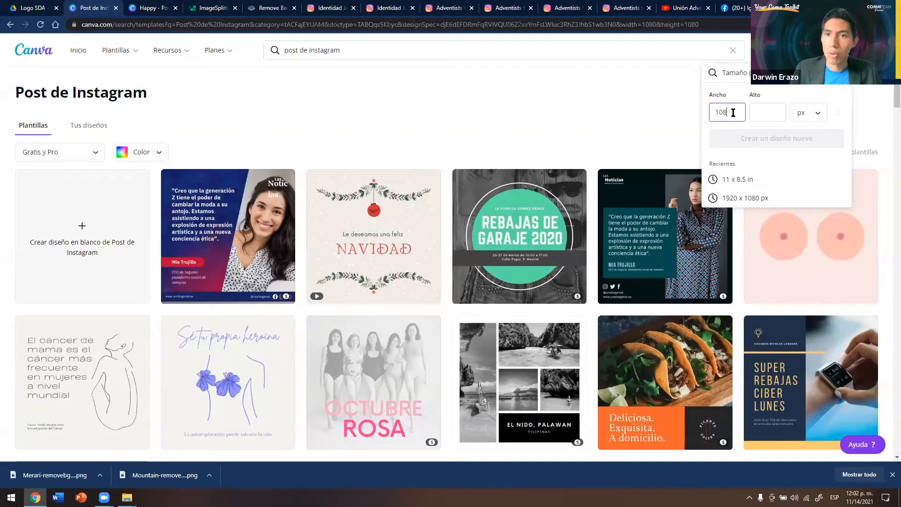
{"action": "left_click", "coordinate": [763, 120]}
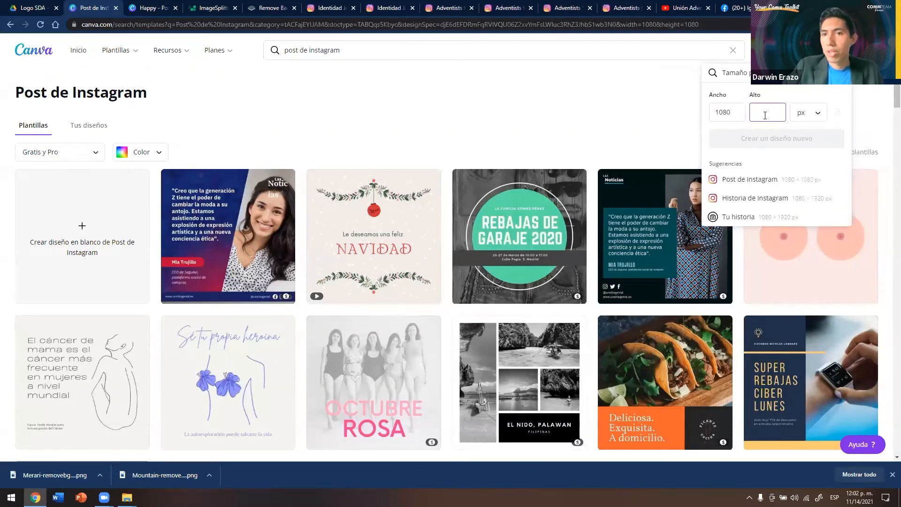
{"action": "type", "text": "10"}
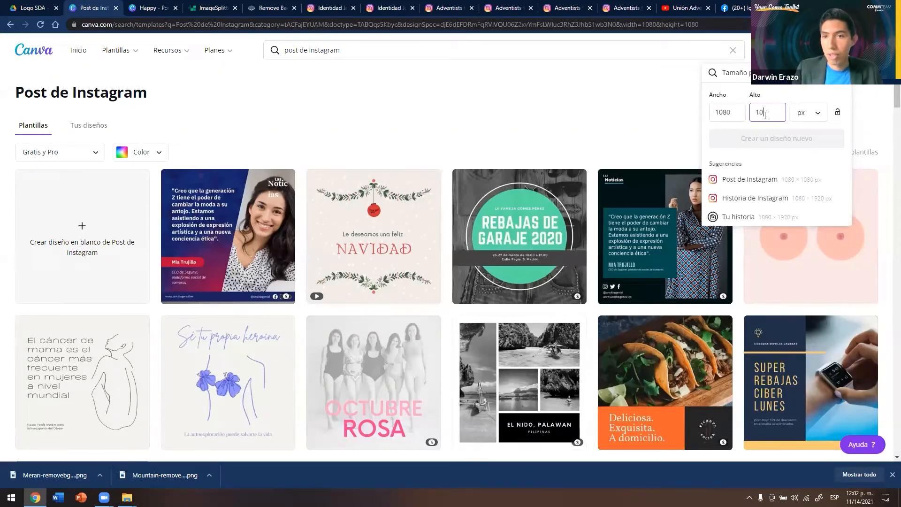
{"action": "type", "text": "80"}
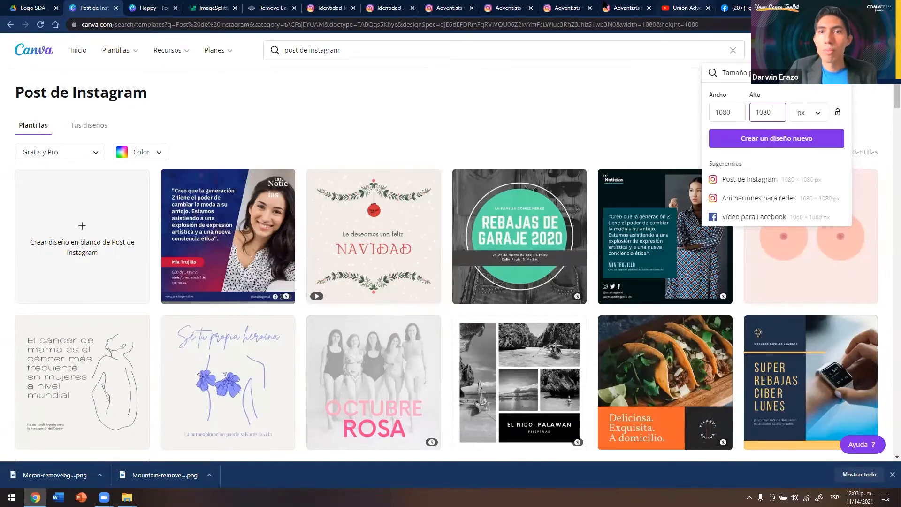
Step: Examine the Feliz Sábado post and both slides of the VIVIERAS carousel on Instagram, and return to Canva's custom-size form
{"action": "left_click", "coordinate": [624, 8]}
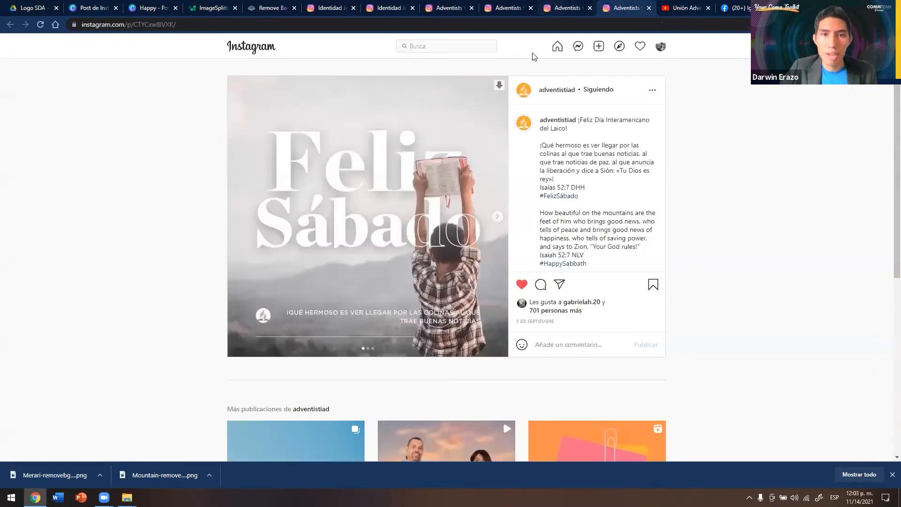
{"action": "left_click", "coordinate": [395, 6]}
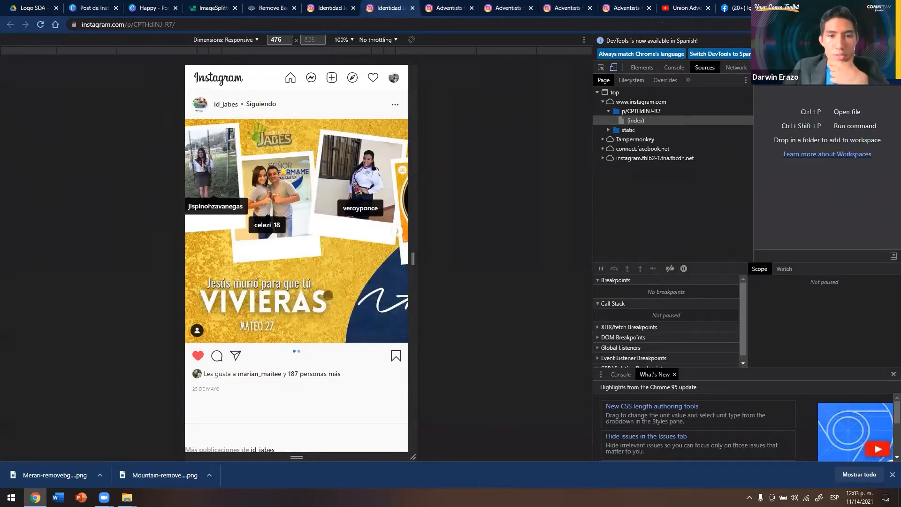
{"action": "left_click_drag", "start_coordinate": [346, 295], "coordinate": [340, 295]}
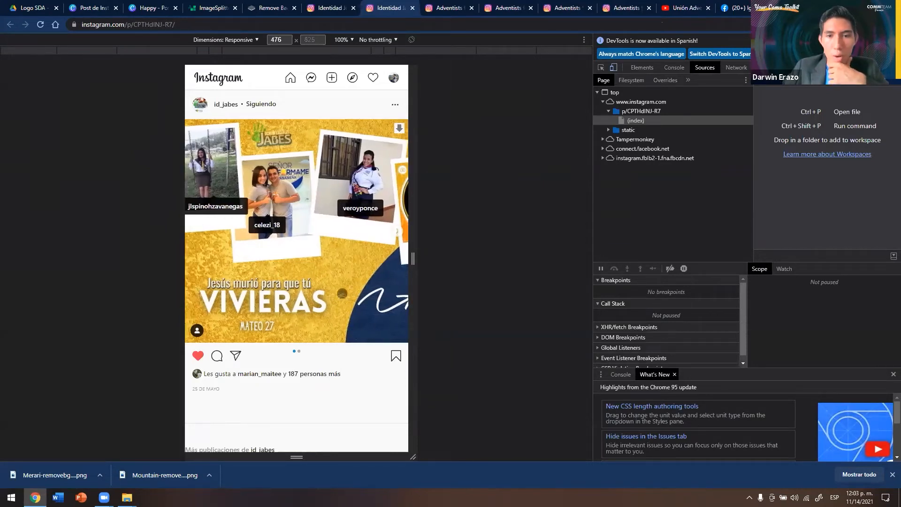
{"action": "left_click_drag", "start_coordinate": [345, 293], "coordinate": [335, 295]}
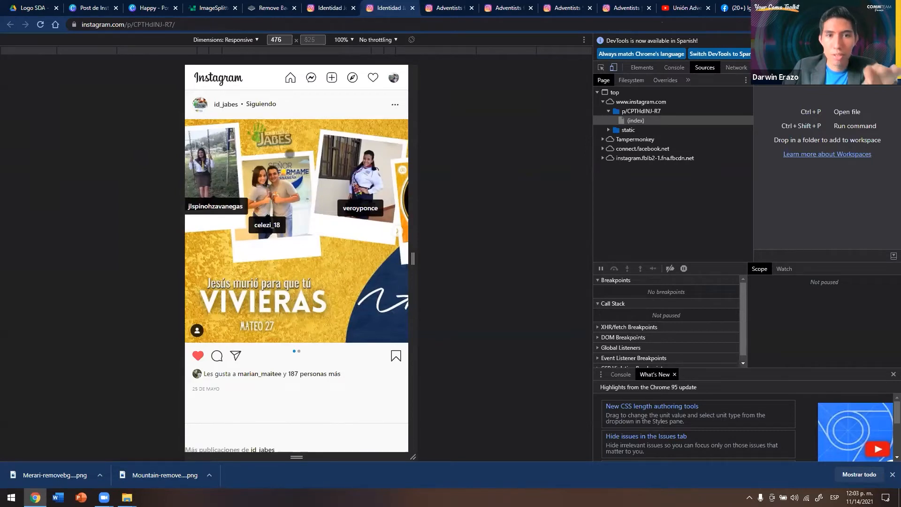
{"action": "left_click_drag", "start_coordinate": [355, 267], "coordinate": [265, 281]}
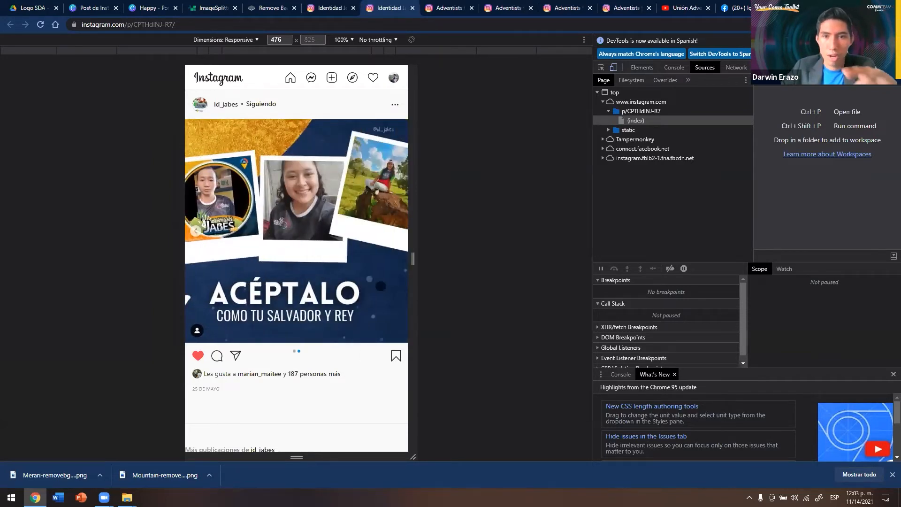
{"action": "left_click_drag", "start_coordinate": [228, 276], "coordinate": [356, 274]}
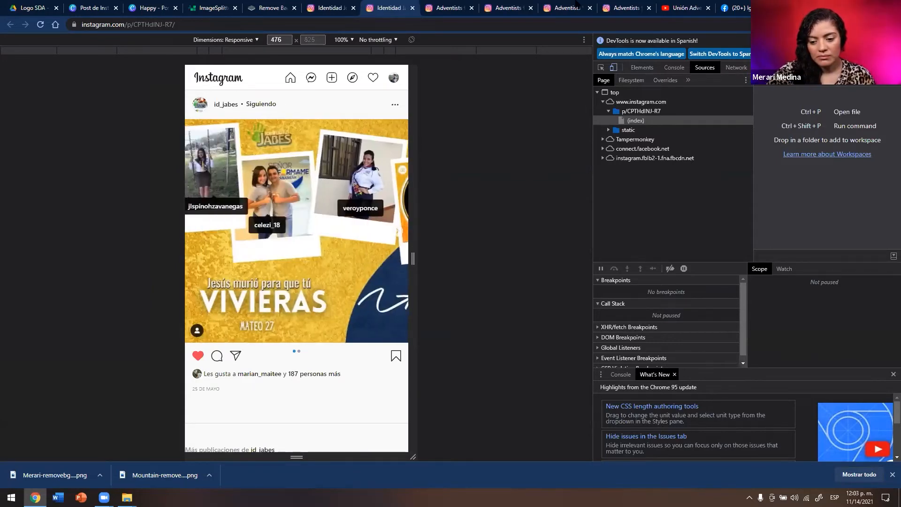
{"action": "left_click", "coordinate": [270, 8]}
{"action": "left_click", "coordinate": [144, 7]}
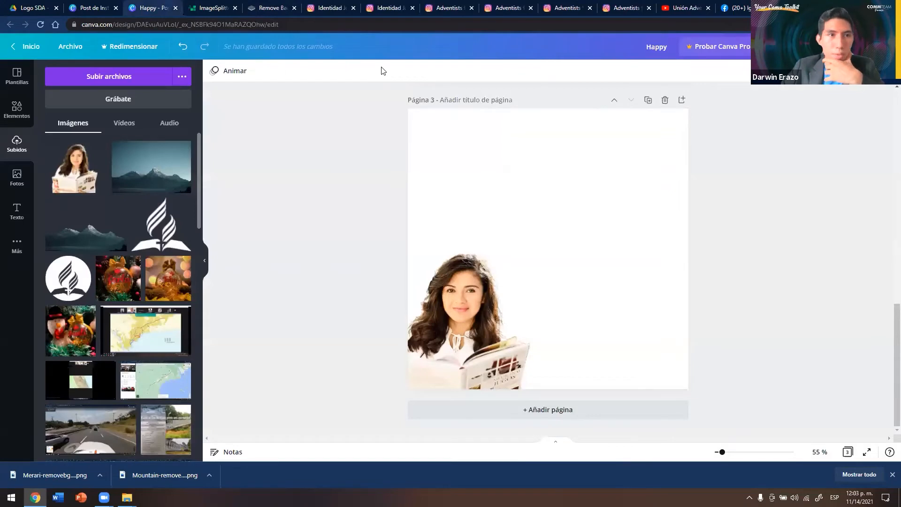
{"action": "key", "text": "ctrl+shift+Tab"}
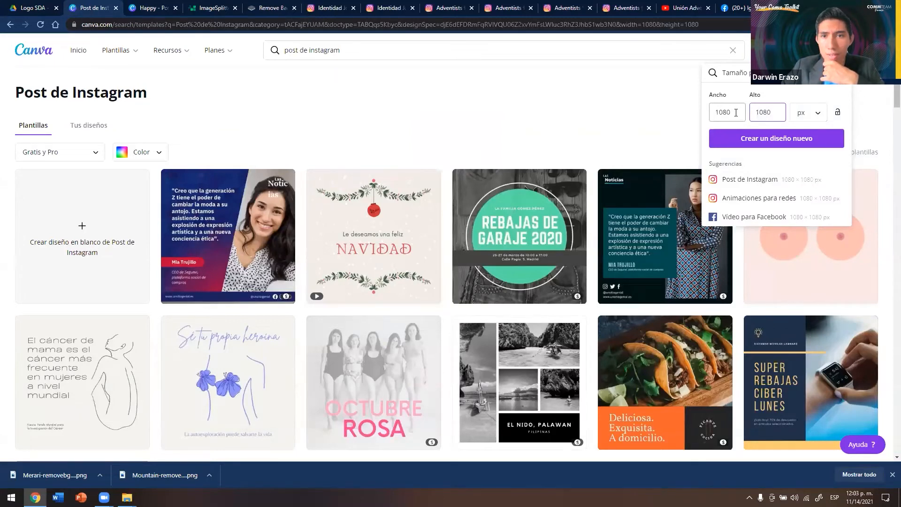
Step: Multiply the 1080 px post width by 2 in the Windows Calculator to get the two-slide carousel width
{"action": "double_click", "coordinate": [725, 112]}
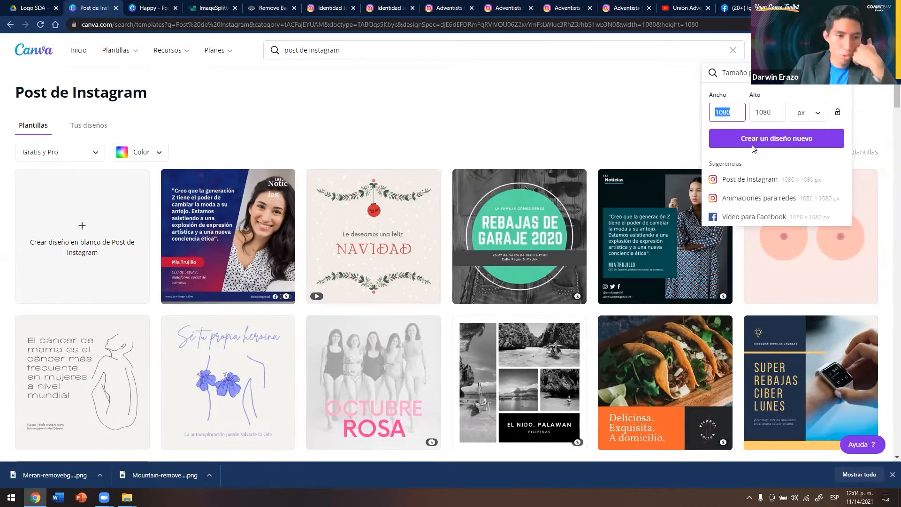
{"action": "key", "text": "super"}
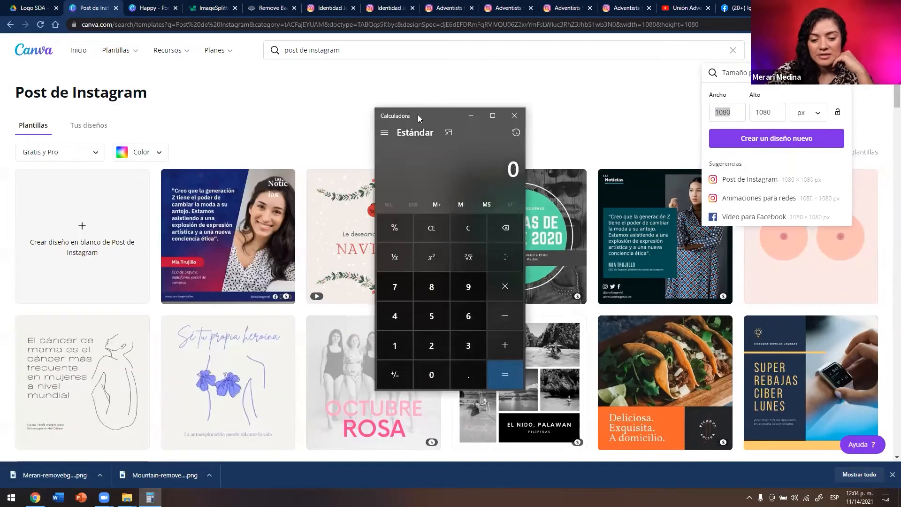
{"action": "left_click", "coordinate": [150, 300]}
{"action": "left_click", "coordinate": [187, 330]}
{"action": "left_click", "coordinate": [186, 242]}
{"action": "left_click", "coordinate": [184, 328]}
{"action": "left_click", "coordinate": [258, 240]}
{"action": "left_click", "coordinate": [185, 298]}
{"action": "left_click", "coordinate": [258, 328]}
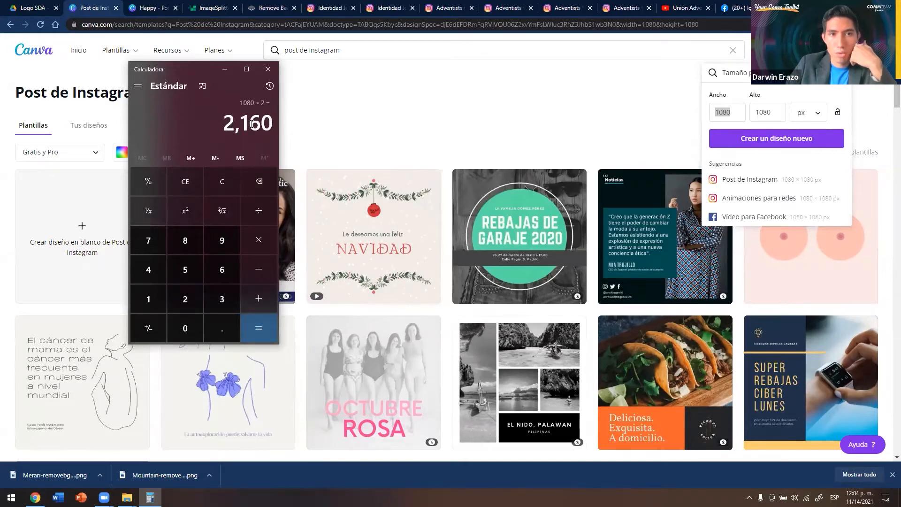
Step: Set the custom width to 2160 px in Canva and create the blank 2160 × 1080 px design
{"action": "left_click", "coordinate": [430, 127]}
{"action": "left_click", "coordinate": [721, 111]}
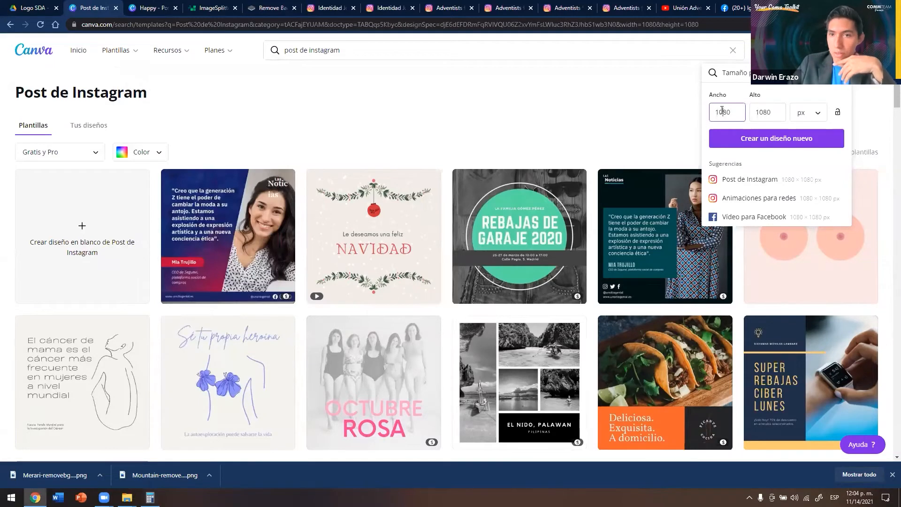
{"action": "type", "text": "2160"}
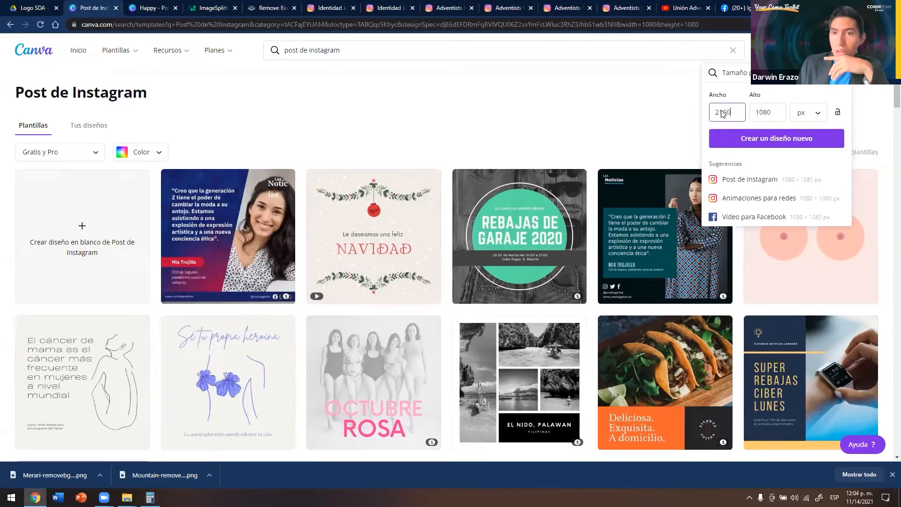
{"action": "key", "text": "Return"}
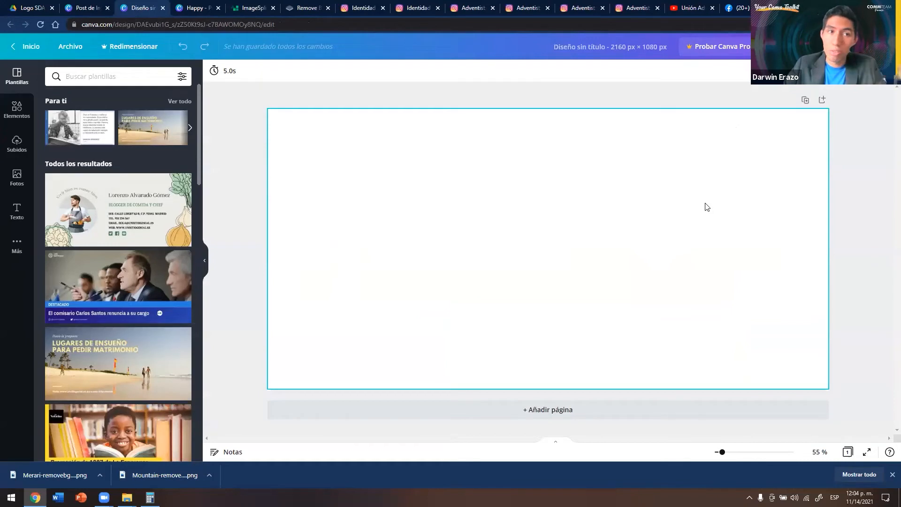
Step: Go back to the Canva home page and open the custom-size form for another new design
{"action": "left_click", "coordinate": [10, 27]}
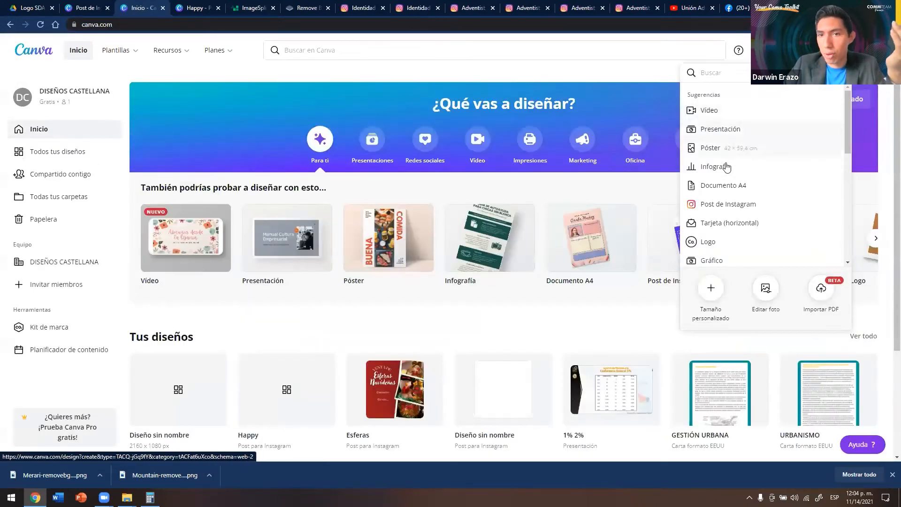
{"action": "left_click", "coordinate": [815, 50]}
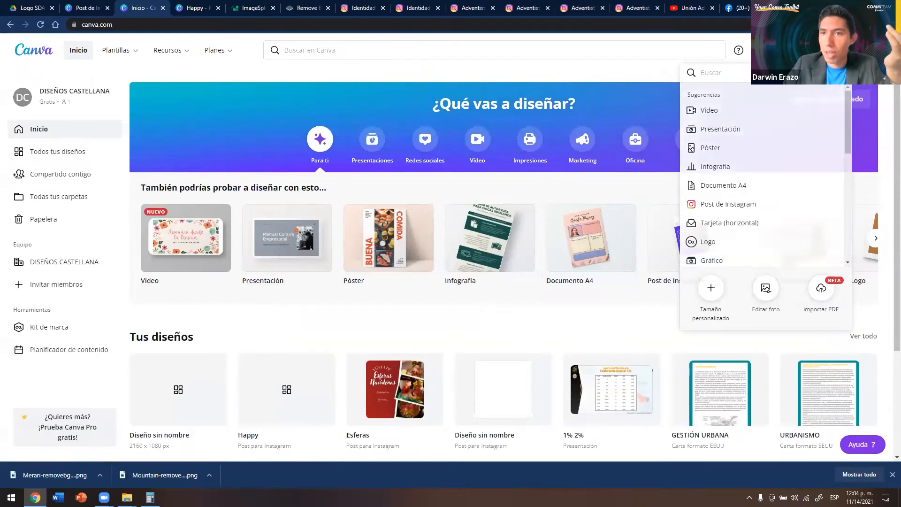
{"action": "left_click", "coordinate": [815, 50]}
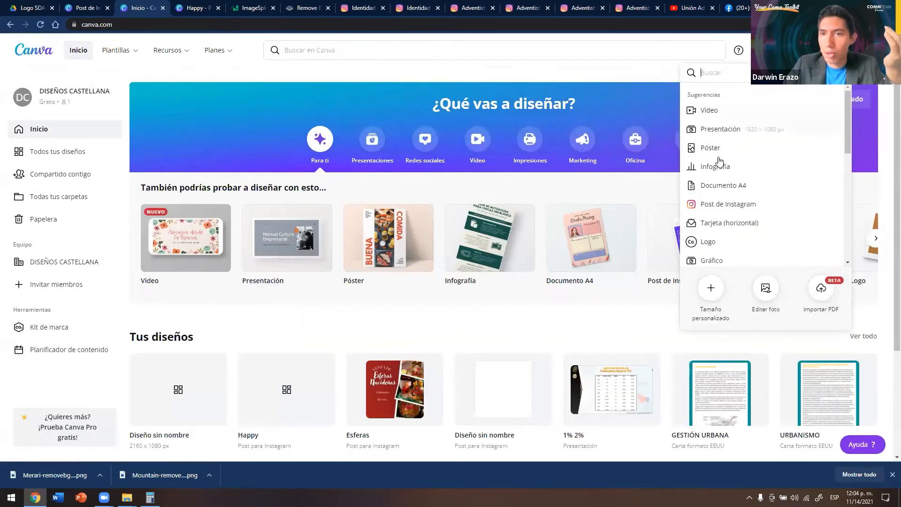
{"action": "left_click", "coordinate": [710, 287]}
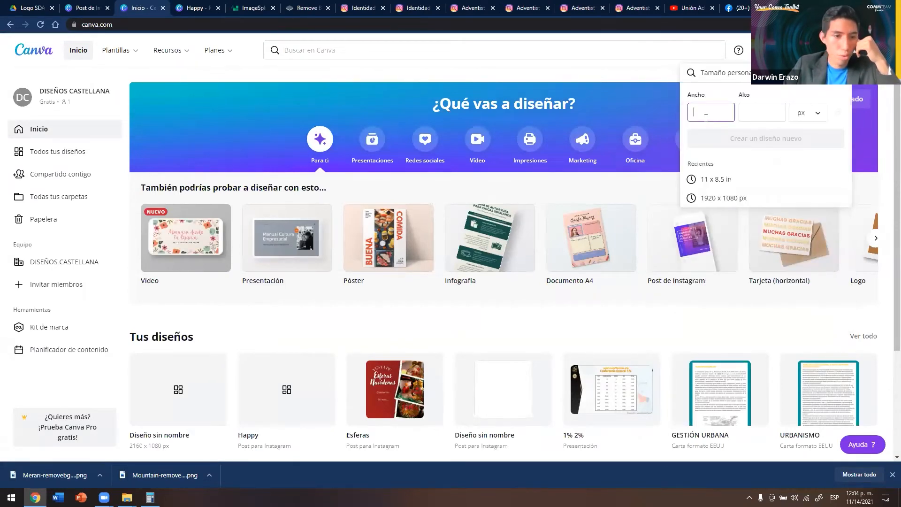
Step: Multiply 1080 by 3 in the Windows Calculator to get the width of a three-slide carousel
{"action": "key", "text": "alt+Tab"}
{"action": "left_click", "coordinate": [211, 185]}
{"action": "left_click", "coordinate": [151, 302]}
{"action": "left_click", "coordinate": [185, 328]}
{"action": "left_click", "coordinate": [182, 252]}
{"action": "left_click", "coordinate": [191, 311]}
{"action": "key", "text": "BackSpace"}
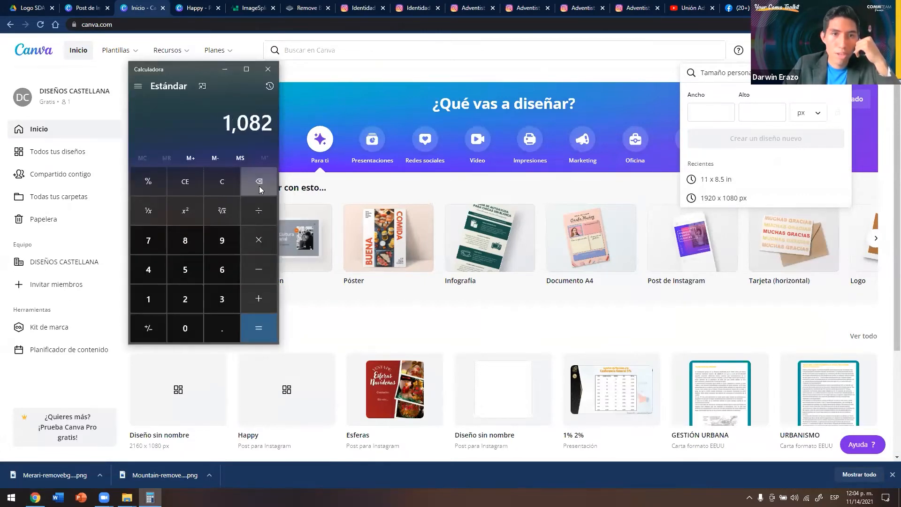
{"action": "left_click", "coordinate": [193, 326]}
{"action": "left_click", "coordinate": [259, 240]}
{"action": "left_click", "coordinate": [222, 299]}
{"action": "left_click", "coordinate": [258, 327]}
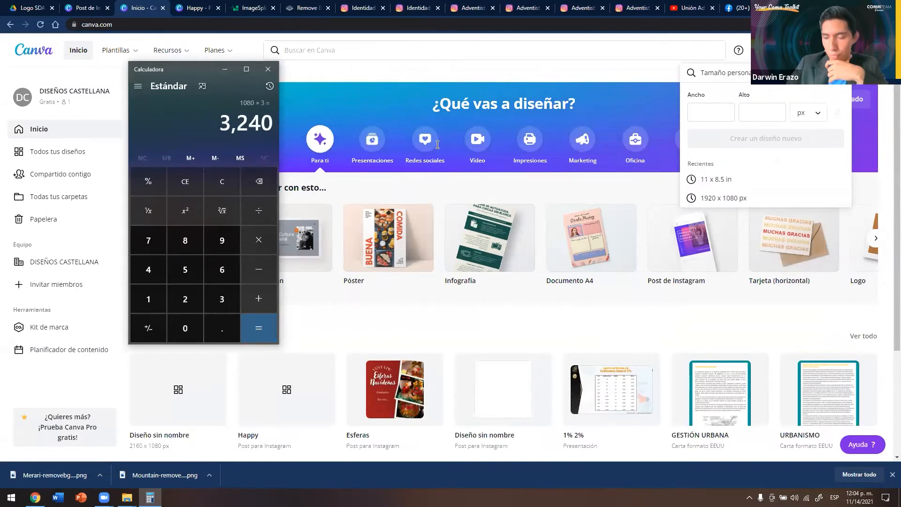
Step: Create a blank custom-size Canva design 3240 px wide and 1080 px high
{"action": "key", "text": "alt+Tab"}
{"action": "type", "text": "2"}
{"action": "key", "text": "BackSpace"}
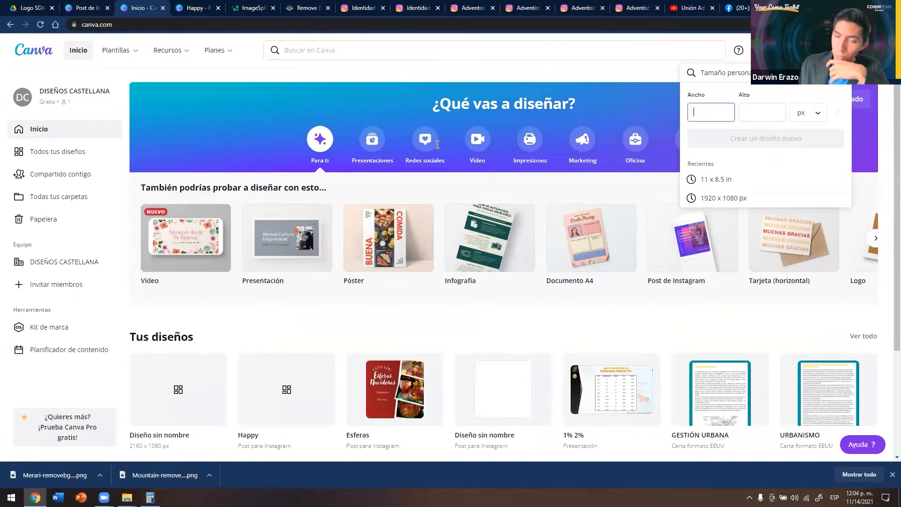
{"action": "type", "text": "3240"}
{"action": "left_click", "coordinate": [775, 113]}
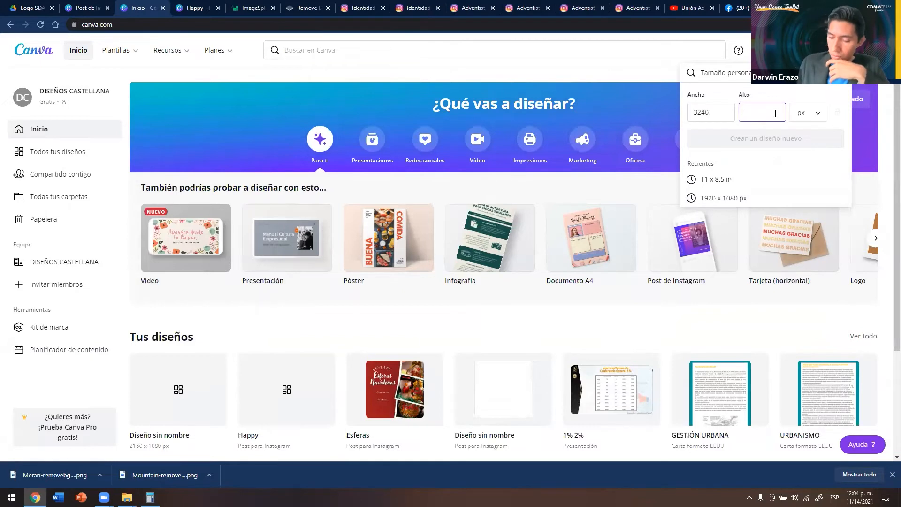
{"action": "type", "text": "1080"}
{"action": "left_click", "coordinate": [765, 139]}
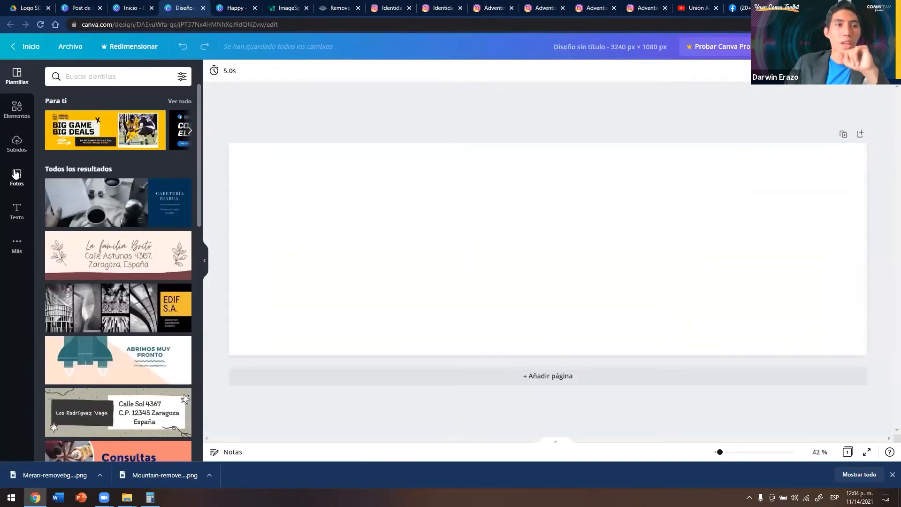
Step: Browse the available Marcos elements and return to the general elements overview
{"action": "left_click", "coordinate": [16, 112]}
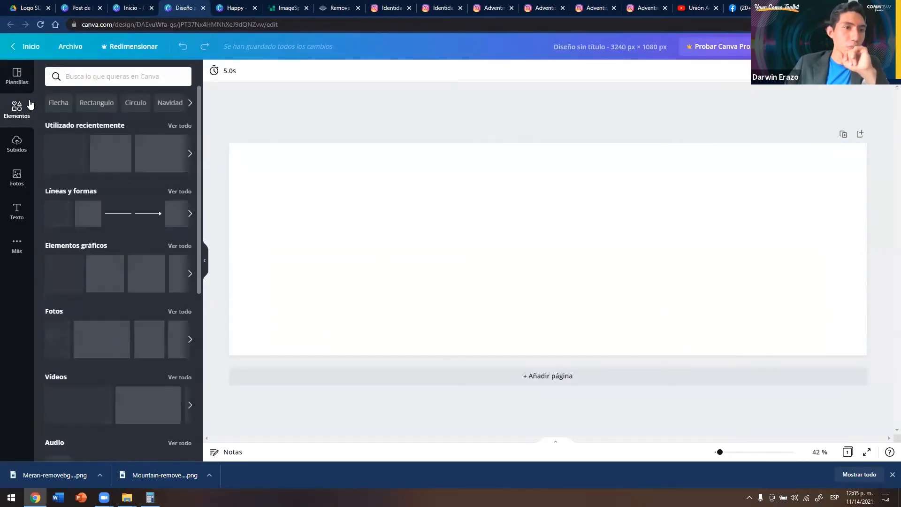
{"action": "scroll", "coordinate": [125, 253], "scroll_direction": "down", "scroll_amount": 6}
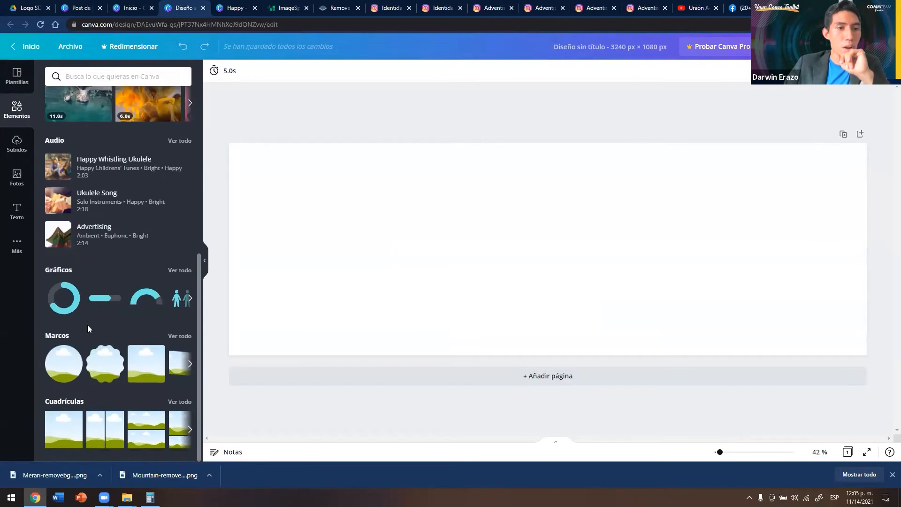
{"action": "left_click", "coordinate": [183, 336]}
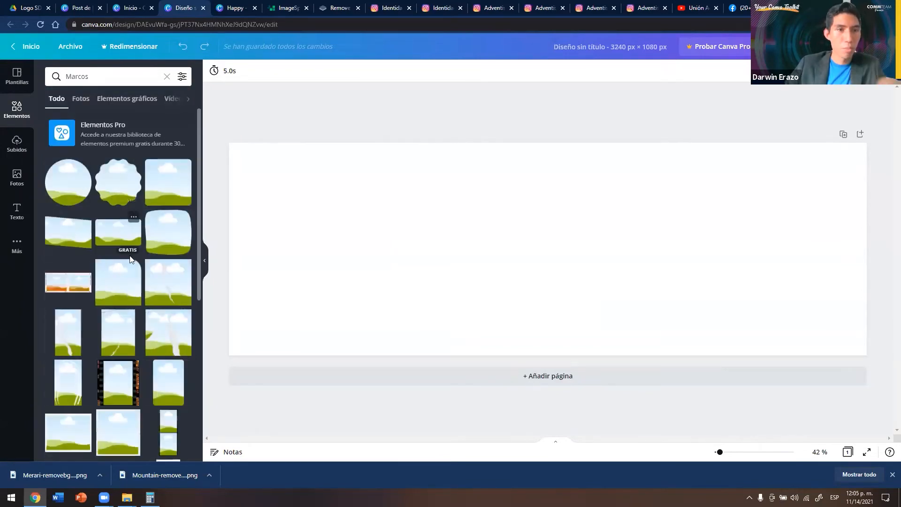
{"action": "scroll", "coordinate": [128, 281], "scroll_direction": "down", "scroll_amount": 10}
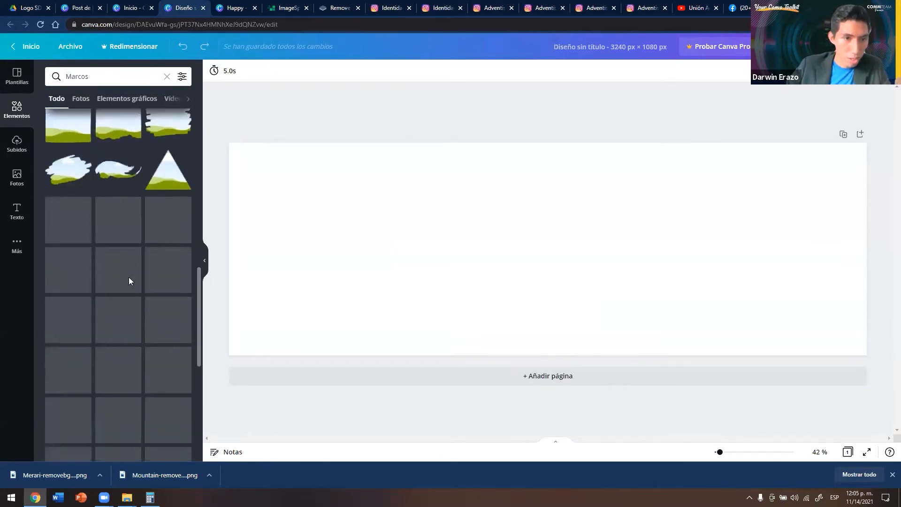
{"action": "scroll", "coordinate": [101, 155], "scroll_direction": "up", "scroll_amount": 2}
{"action": "left_click", "coordinate": [168, 77]}
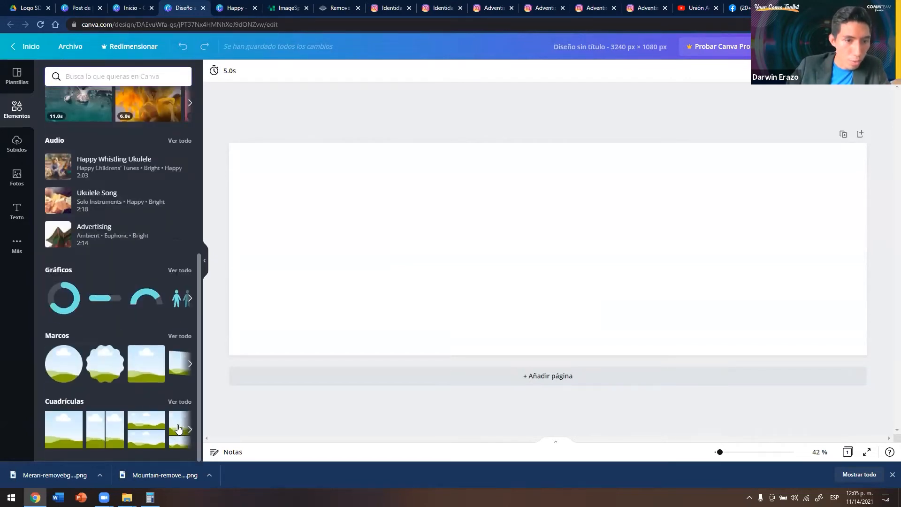
Step: Fill the 3240 × 1080 px page with a Cuadrículas grid of three equal side-by-side columns
{"action": "left_click", "coordinate": [165, 402]}
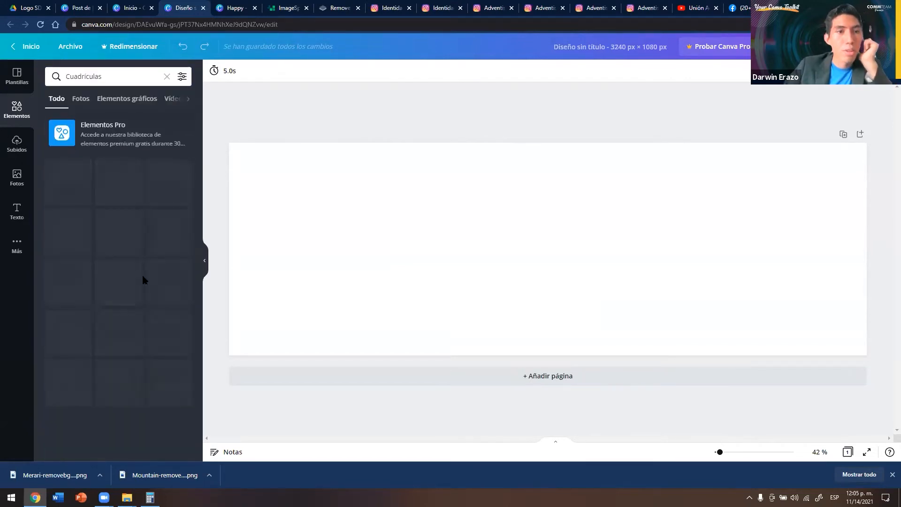
{"action": "scroll", "coordinate": [124, 221], "scroll_direction": "down", "scroll_amount": 3}
{"action": "left_click", "coordinate": [119, 201]}
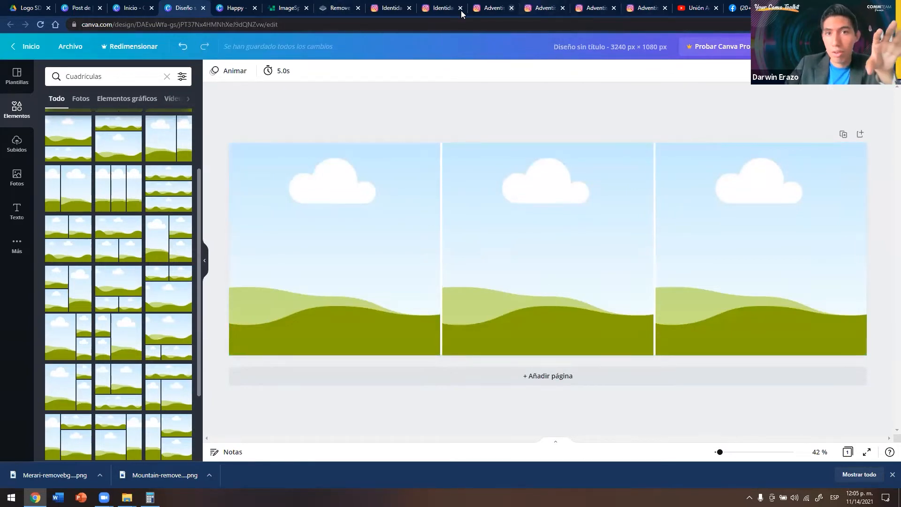
Step: Check the two-slide Identidad Jabes carousel example and replace the wide page's grid with the yellow-orange gradient photo as background
{"action": "left_click", "coordinate": [441, 8]}
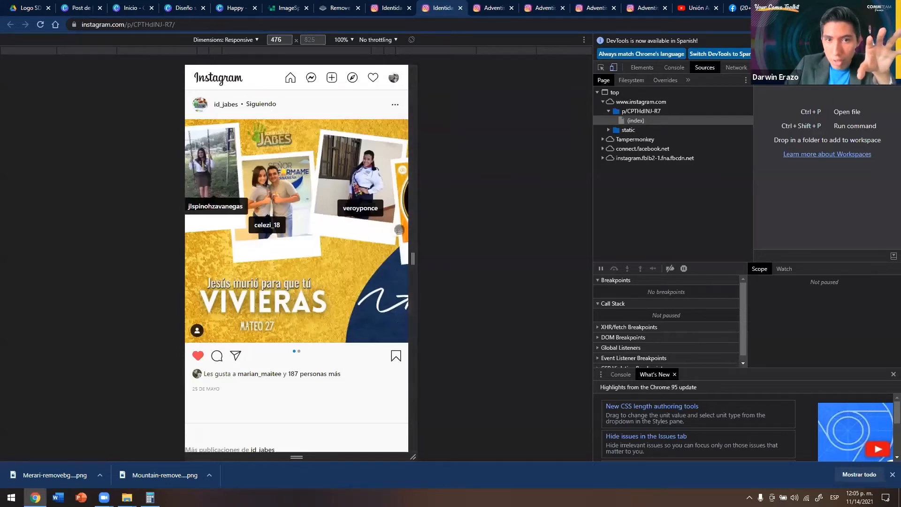
{"action": "left_click_drag", "start_coordinate": [359, 239], "coordinate": [253, 237]}
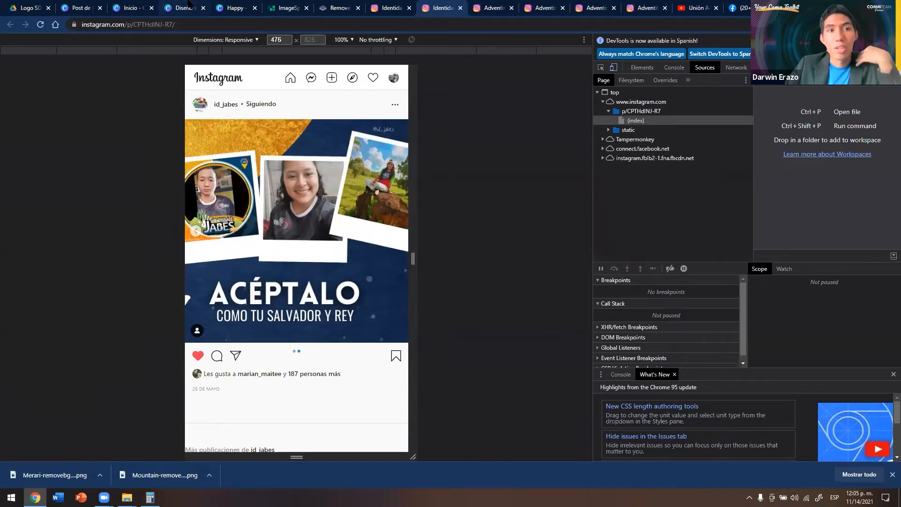
{"action": "left_click", "coordinate": [189, 3]}
{"action": "left_click", "coordinate": [389, 230]}
{"action": "key", "text": "Delete"}
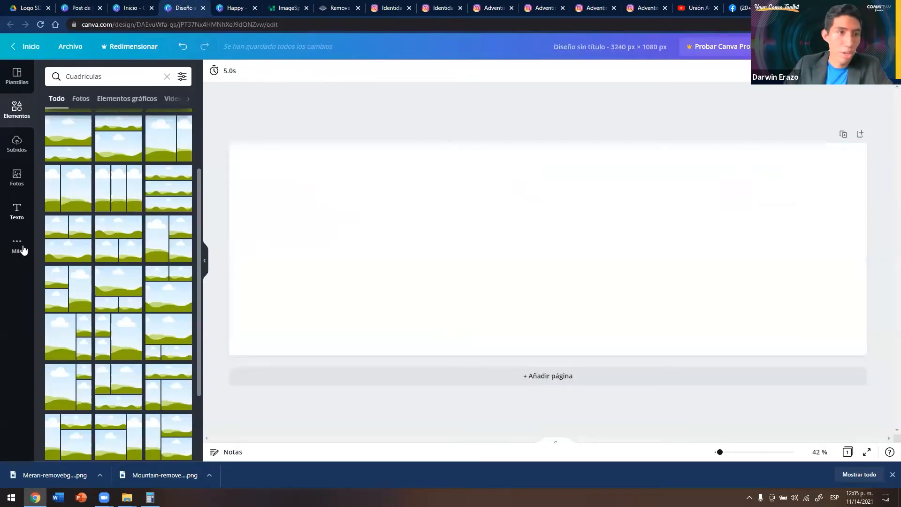
{"action": "left_click", "coordinate": [16, 177]}
{"action": "left_click_drag", "start_coordinate": [76, 157], "coordinate": [241, 303]}
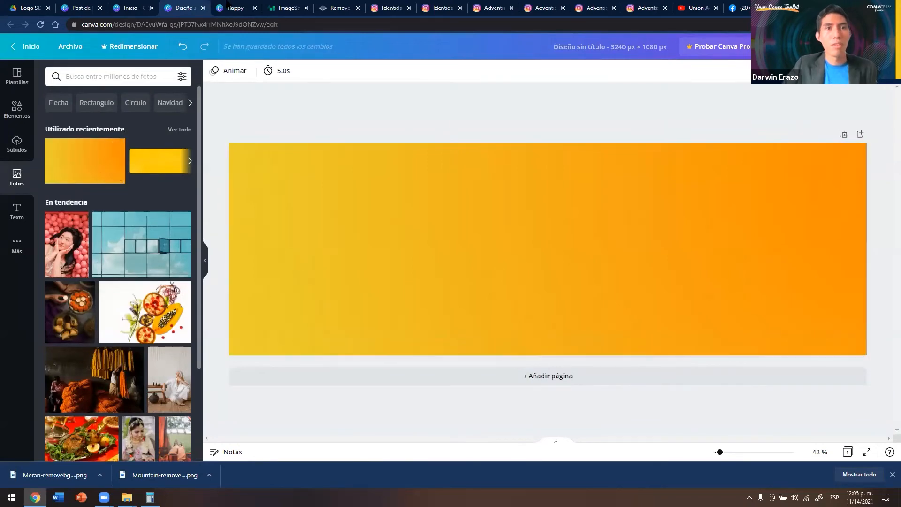
Step: Copy the sun rays, white cloud and Adventist logo from page 1 of the Happy design into the 3240 × 1080 px design
{"action": "left_click", "coordinate": [134, 5]}
{"action": "left_click", "coordinate": [78, 7]}
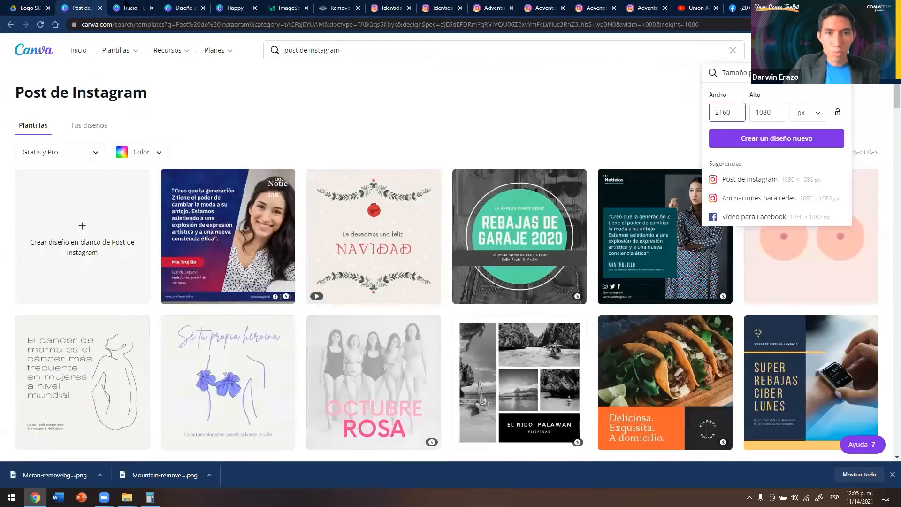
{"action": "left_click", "coordinate": [237, 6]}
{"action": "scroll", "coordinate": [425, 244], "scroll_direction": "up", "scroll_amount": 10}
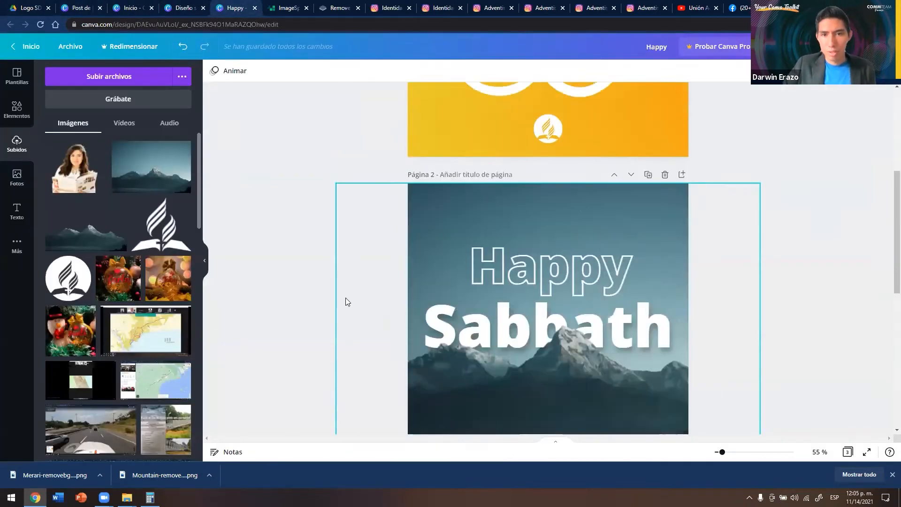
{"action": "left_click_drag", "start_coordinate": [321, 162], "coordinate": [607, 365]}
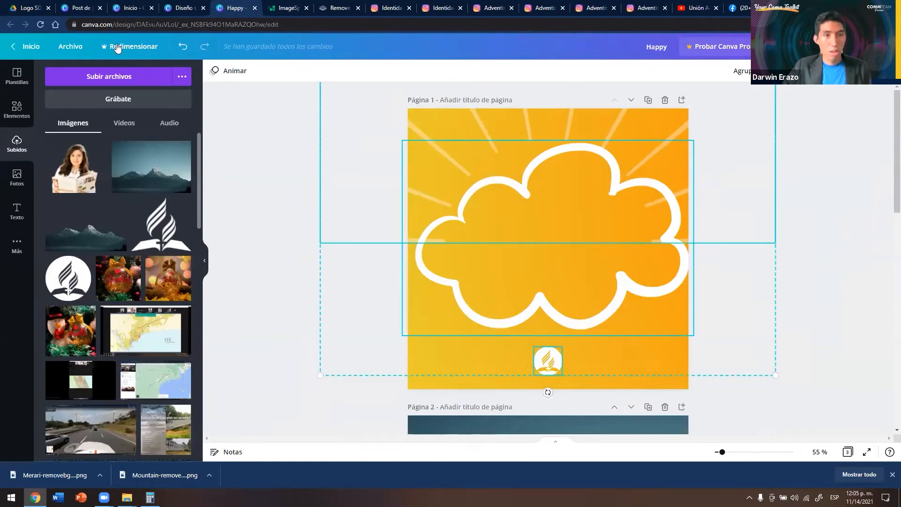
{"action": "left_click", "coordinate": [85, 6]}
{"action": "left_click", "coordinate": [125, 6]}
{"action": "left_click", "coordinate": [191, 9]}
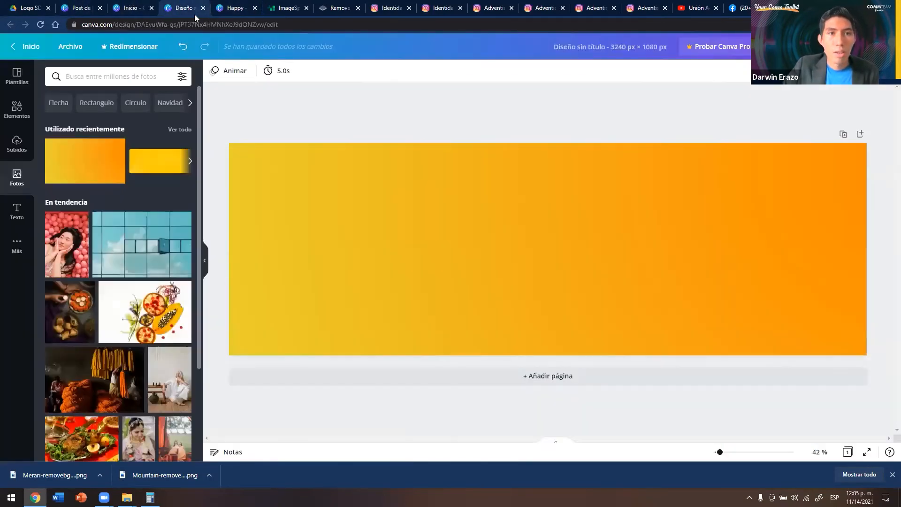
{"action": "key", "text": "ctrl+v"}
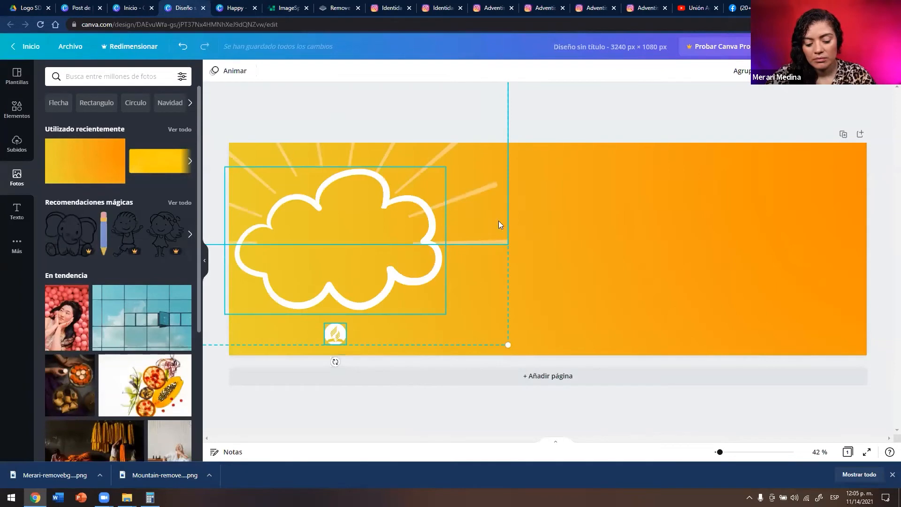
Step: Paste two more copies of the rays, cloud and logo and spread them across the middle and right of the page
{"action": "left_click", "coordinate": [554, 118]}
{"action": "key", "text": "ctrl+v"}
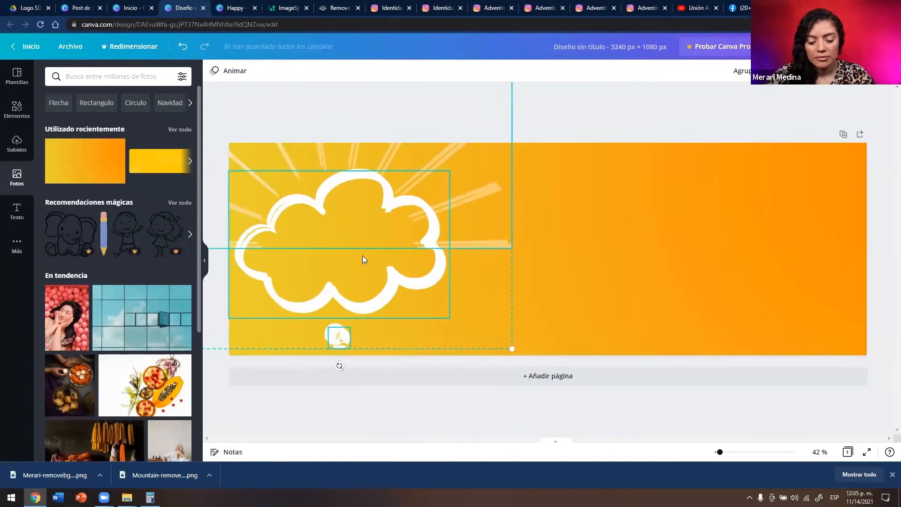
{"action": "left_click_drag", "start_coordinate": [318, 211], "coordinate": [679, 178]}
{"action": "key", "text": "ctrl+v"}
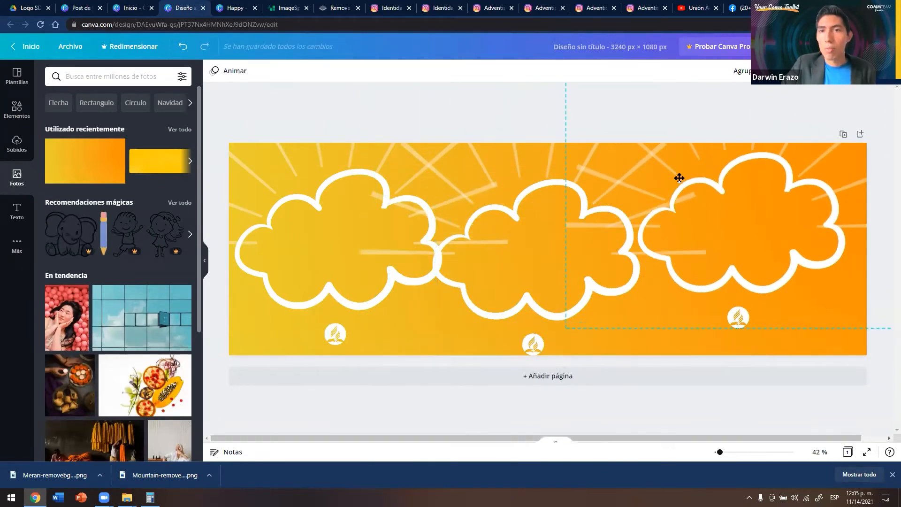
{"action": "left_click", "coordinate": [550, 116]}
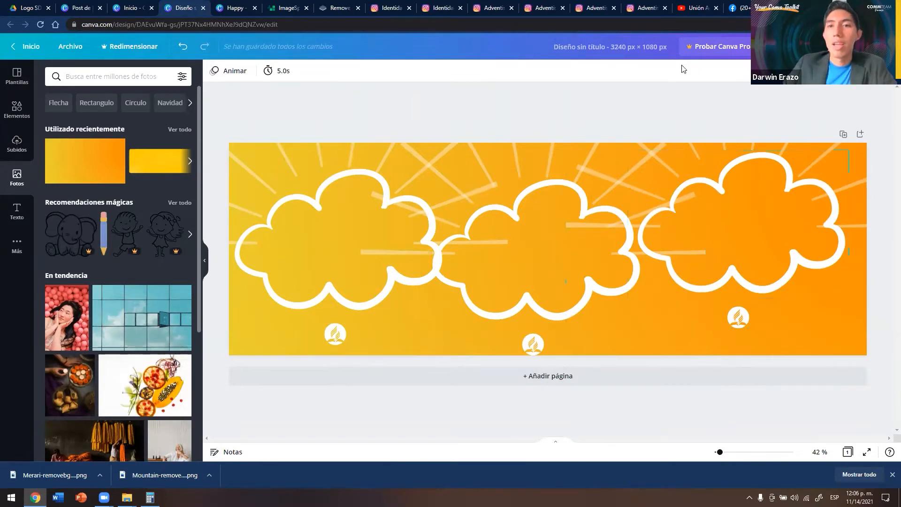
Step: Download the three-cloud design as a PNG and load it into ImageSplitter's Dividir Imagen tool
{"action": "left_click", "coordinate": [865, 46]}
{"action": "left_click", "coordinate": [802, 112]}
{"action": "left_click", "coordinate": [778, 116]}
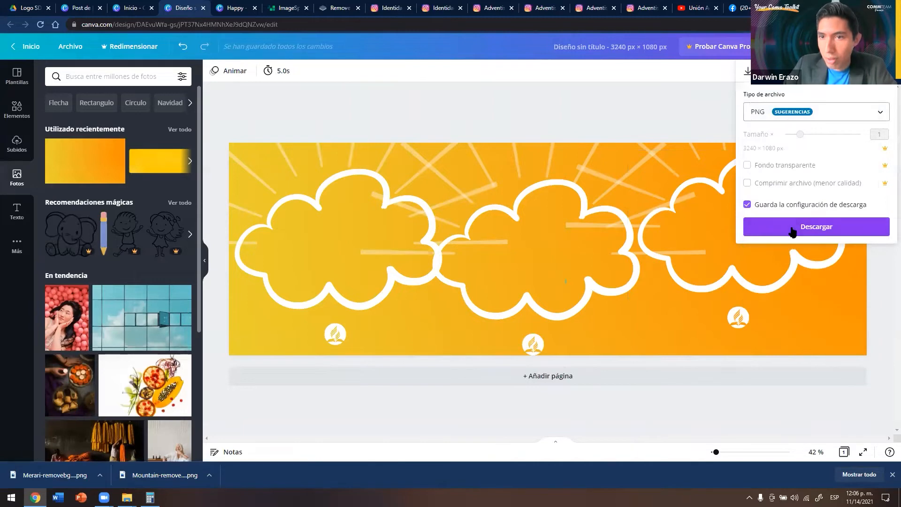
{"action": "left_click", "coordinate": [811, 226]}
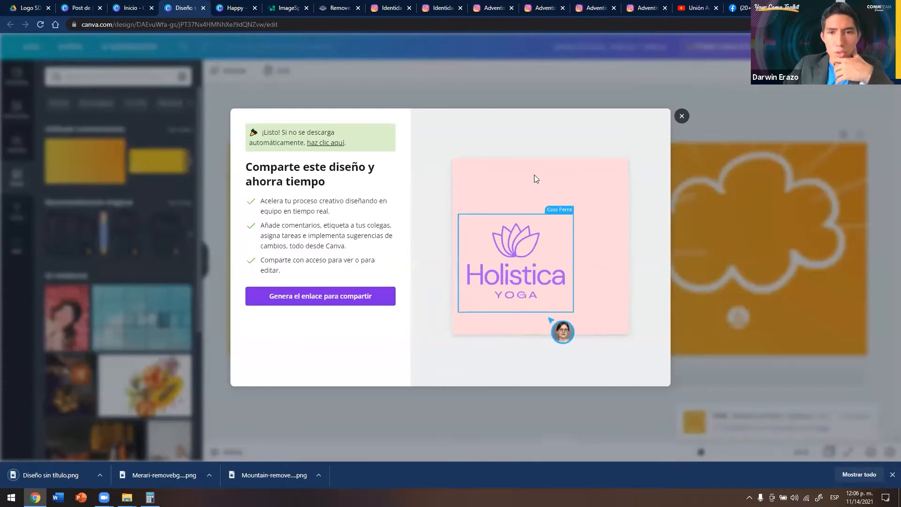
{"action": "left_click", "coordinate": [288, 8]}
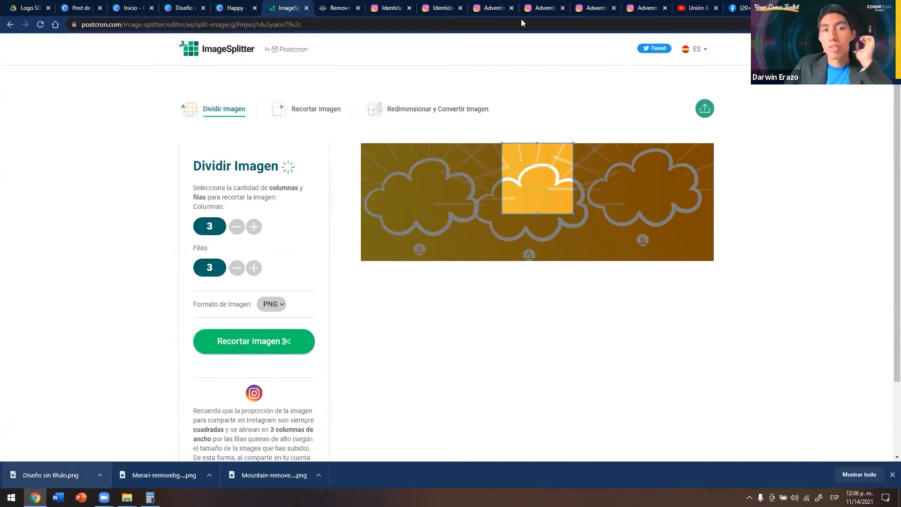
Step: Look through the open Instagram carousel examples from Identidad Jabes and adventistiad
{"action": "left_click", "coordinate": [454, 8]}
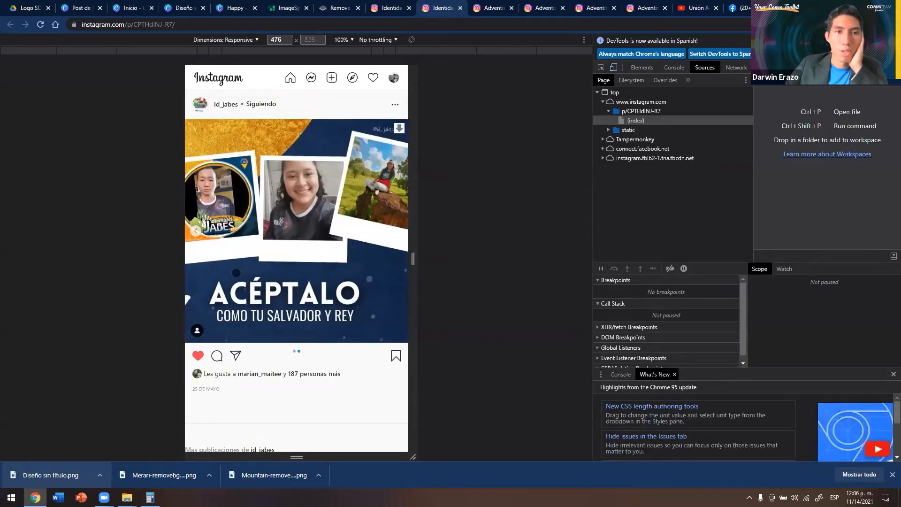
{"action": "left_click", "coordinate": [551, 5]}
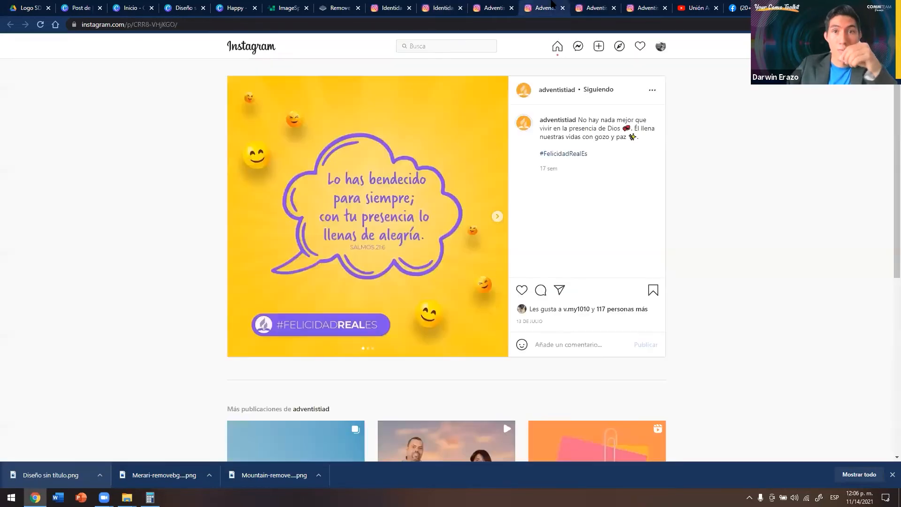
{"action": "left_click", "coordinate": [591, 6]}
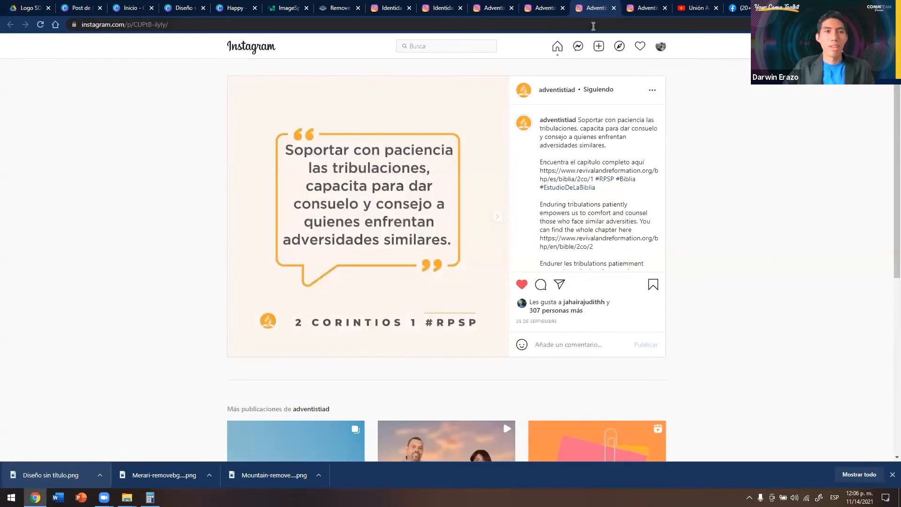
{"action": "left_click", "coordinate": [643, 7]}
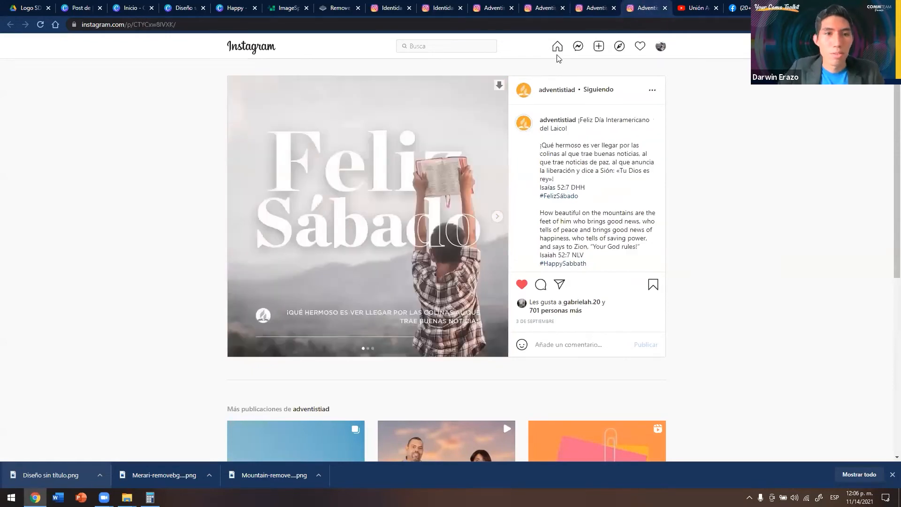
{"action": "left_click", "coordinate": [491, 7]}
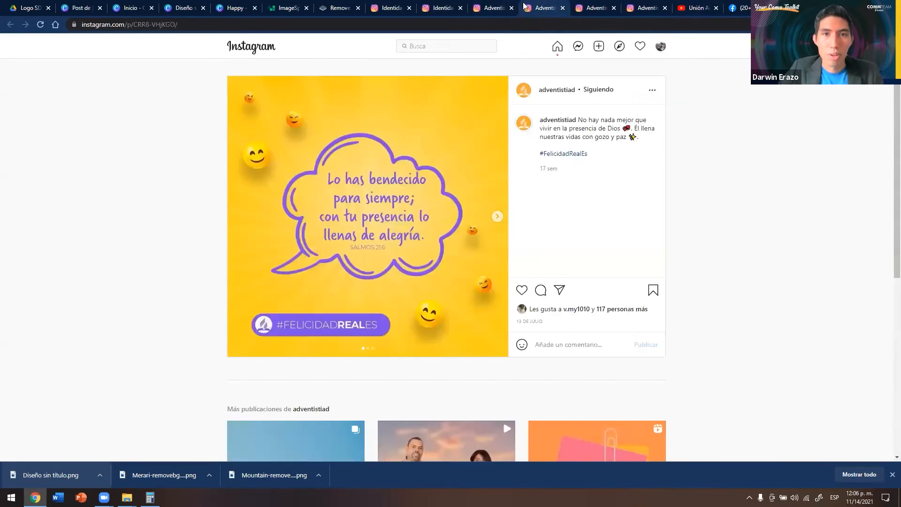
{"action": "left_click", "coordinate": [434, 7]}
Step: Browse the Identidad Jabes profile's publications and view the "Feliz Semana" video-call collage post
{"action": "left_click", "coordinate": [377, 5]}
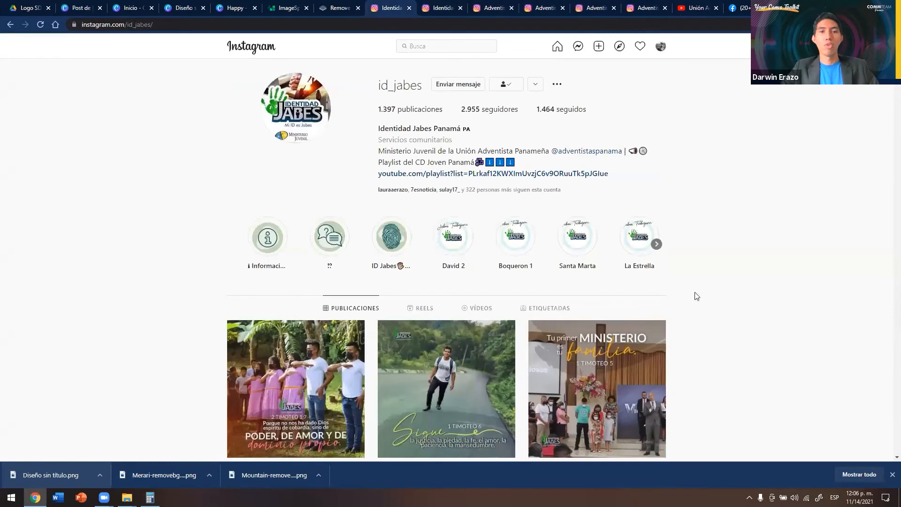
{"action": "scroll", "coordinate": [283, 169], "scroll_direction": "down", "scroll_amount": 4}
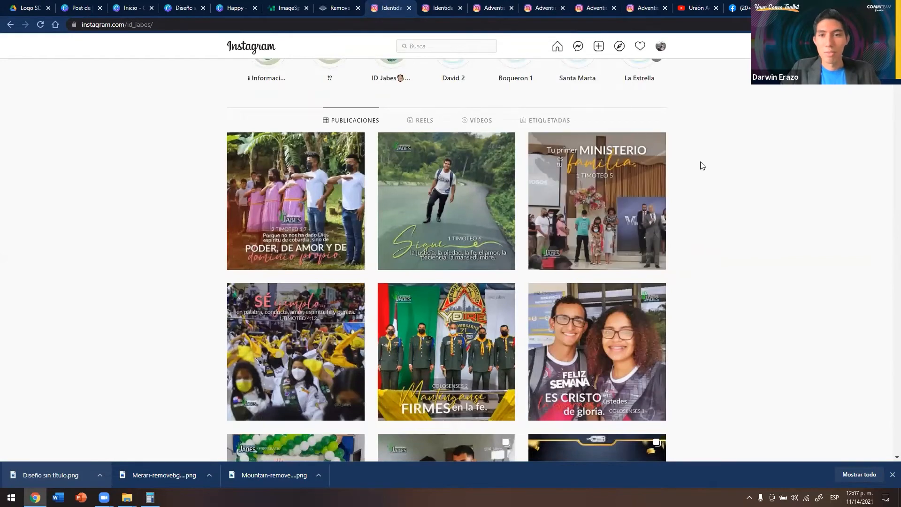
{"action": "scroll", "coordinate": [670, 194], "scroll_direction": "down", "scroll_amount": 1}
{"action": "scroll", "coordinate": [533, 217], "scroll_direction": "down", "scroll_amount": 3}
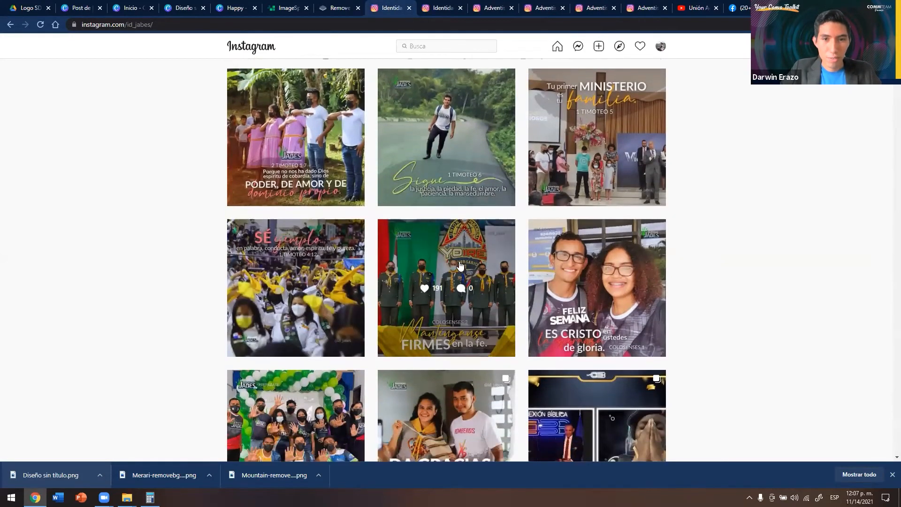
{"action": "scroll", "coordinate": [532, 217], "scroll_direction": "down", "scroll_amount": 5}
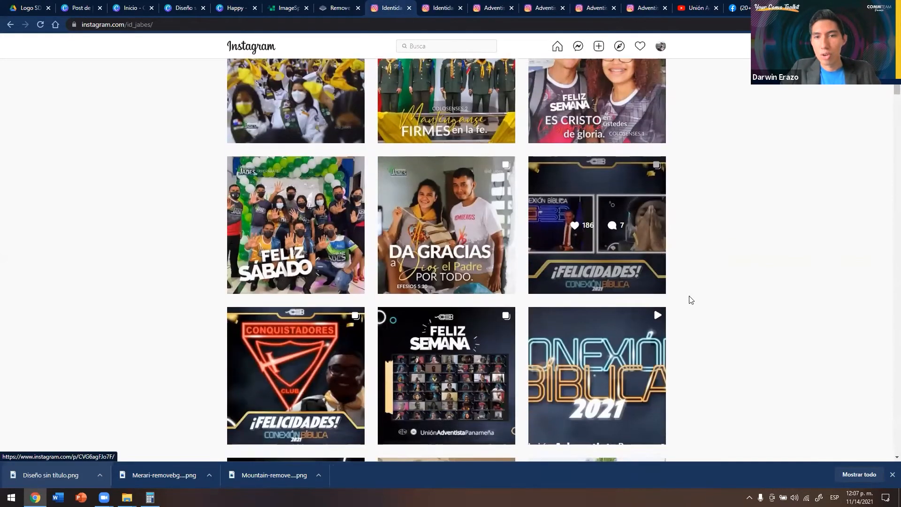
{"action": "scroll", "coordinate": [498, 272], "scroll_direction": "down", "scroll_amount": 2}
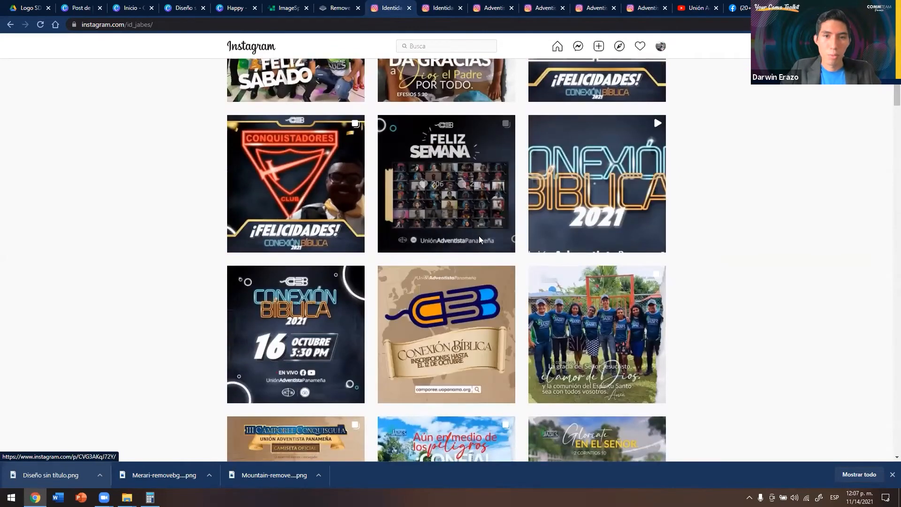
{"action": "left_click", "coordinate": [487, 238]}
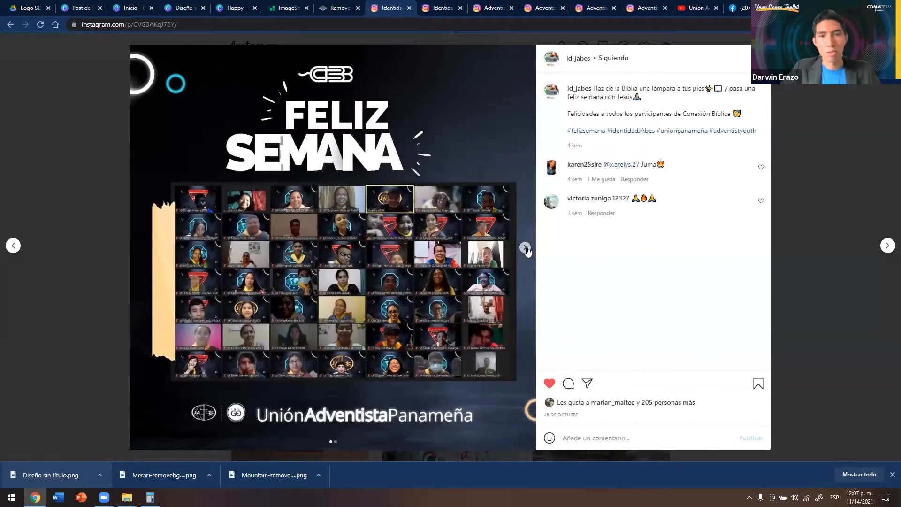
{"action": "left_click", "coordinate": [886, 46]}
Step: View both slides of the "Aún en medio de los peligros ¡Confía!" carousel with the torn-paper transition
{"action": "scroll", "coordinate": [493, 225], "scroll_direction": "down", "scroll_amount": 5}
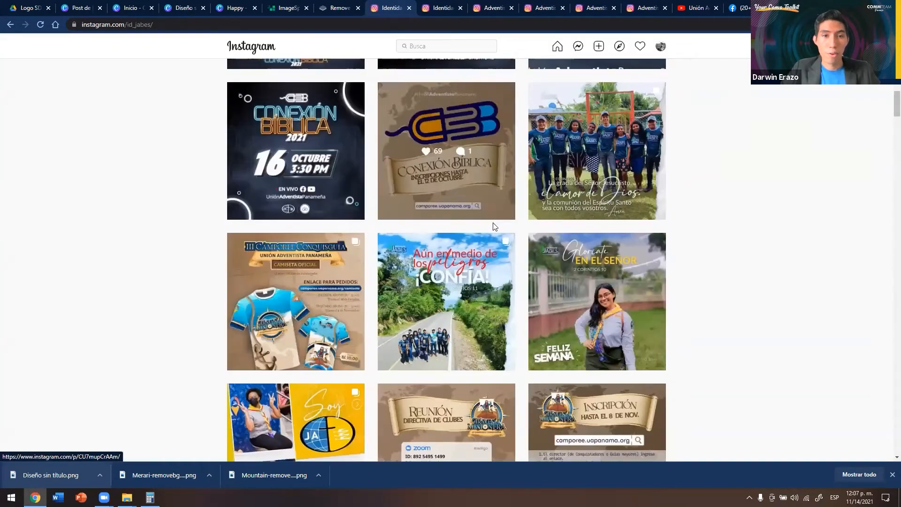
{"action": "scroll", "coordinate": [546, 209], "scroll_direction": "down", "scroll_amount": 3}
{"action": "left_click", "coordinate": [501, 215]}
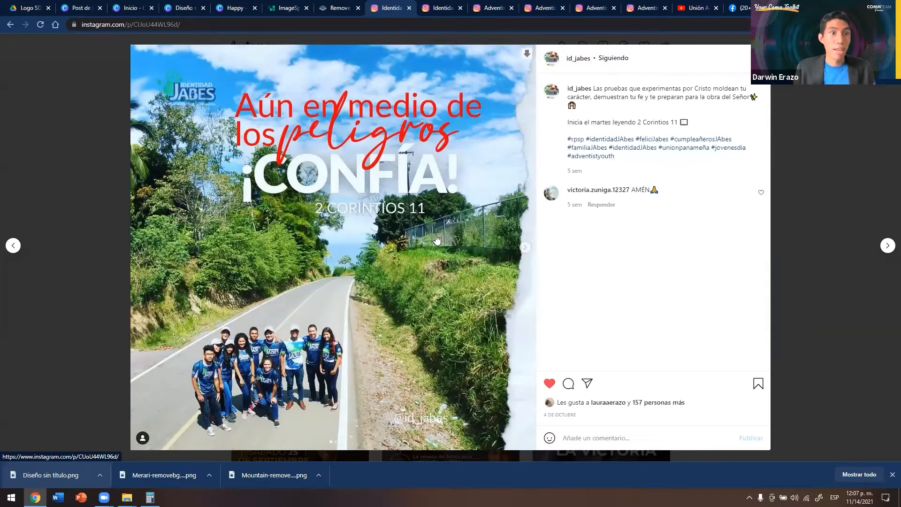
{"action": "left_click", "coordinate": [525, 247]}
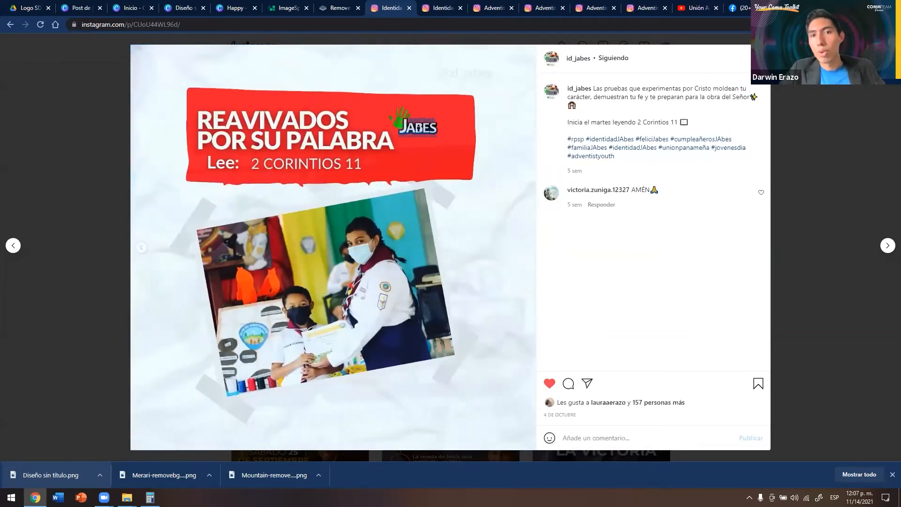
{"action": "key", "text": "Escape"}
Step: Examine the "Más que Victoriosos" campaign posts on the profile, including the special-schedule reel and a quote post
{"action": "scroll", "coordinate": [317, 262], "scroll_direction": "down", "scroll_amount": 5}
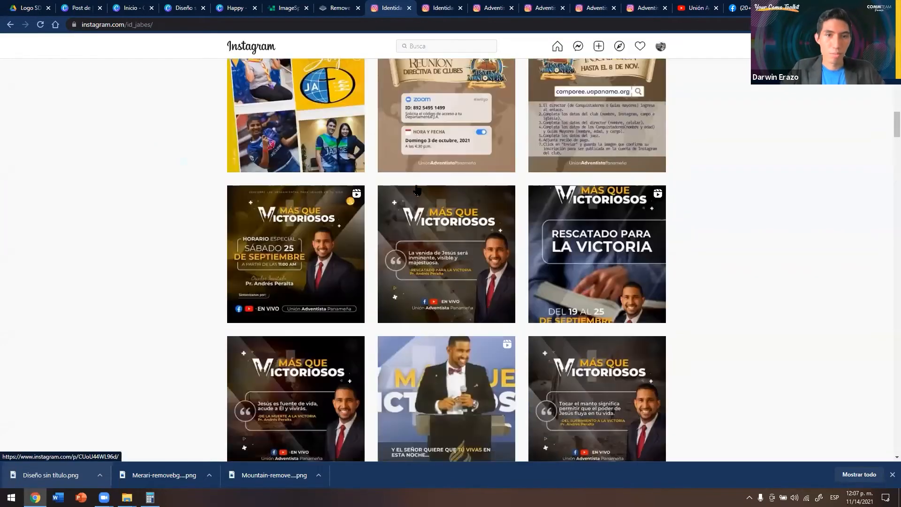
{"action": "left_click", "coordinate": [288, 261]}
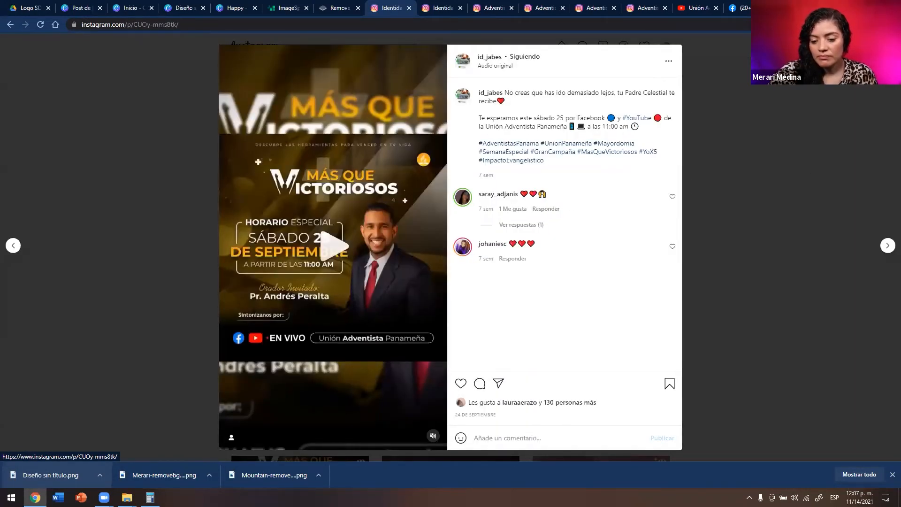
{"action": "key", "text": "Escape"}
{"action": "left_click", "coordinate": [463, 255]}
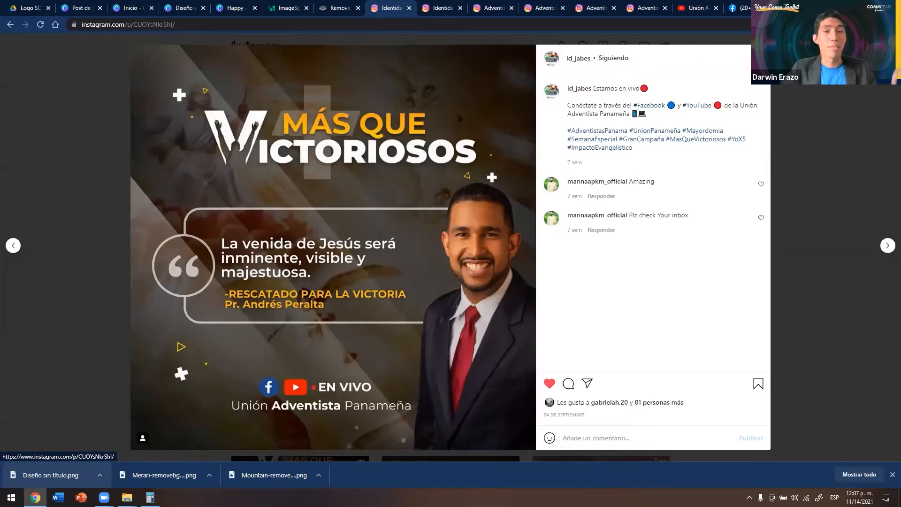
{"action": "left_click", "coordinate": [784, 184]}
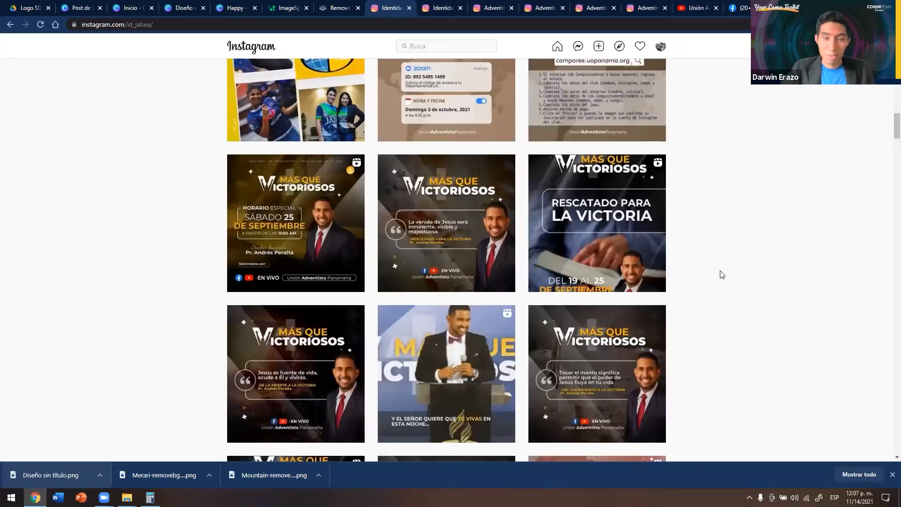
{"action": "scroll", "coordinate": [721, 274], "scroll_direction": "down", "scroll_amount": 3}
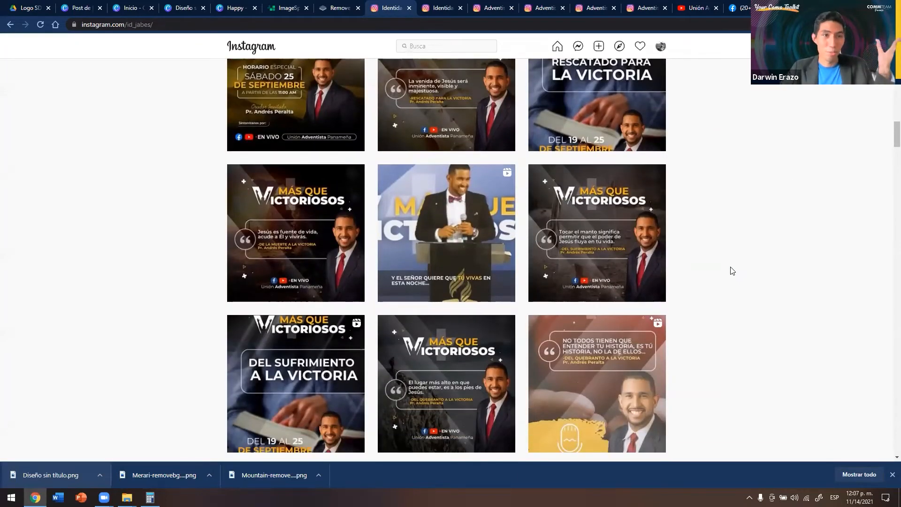
{"action": "scroll", "coordinate": [730, 230], "scroll_direction": "down", "scroll_amount": 6}
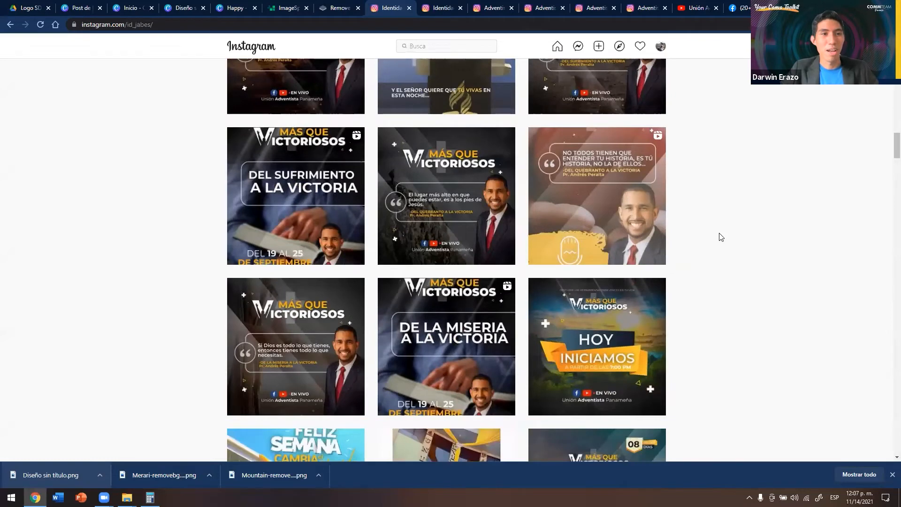
Step: View the "Hoy Iniciamos" post of the Más que Victoriosos campaign at full size and return to the profile grid
{"action": "scroll", "coordinate": [704, 283], "scroll_direction": "down", "scroll_amount": 3}
{"action": "scroll", "coordinate": [639, 232], "scroll_direction": "up", "scroll_amount": 2}
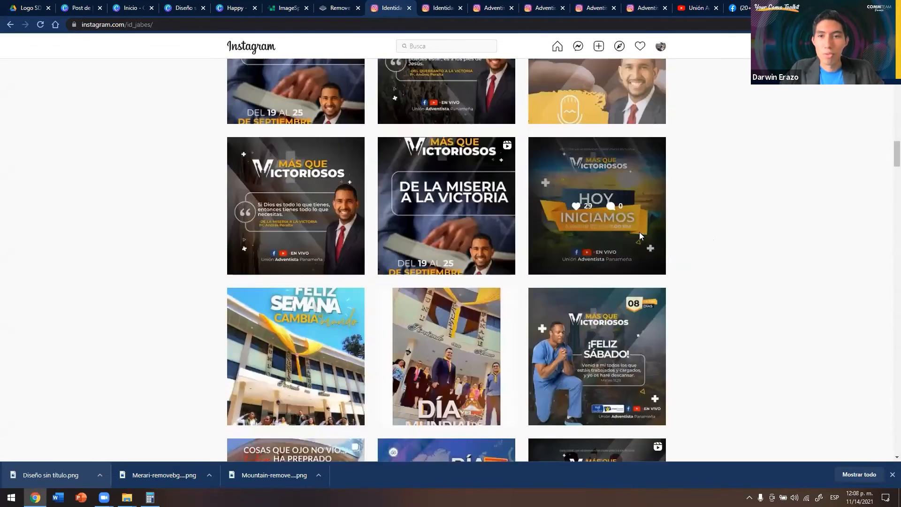
{"action": "left_click", "coordinate": [516, 244]}
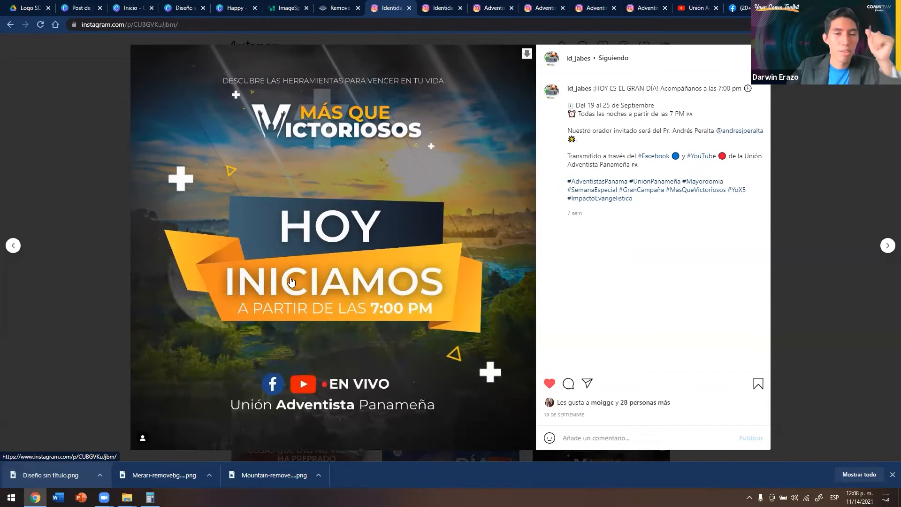
{"action": "left_click", "coordinate": [774, 200]}
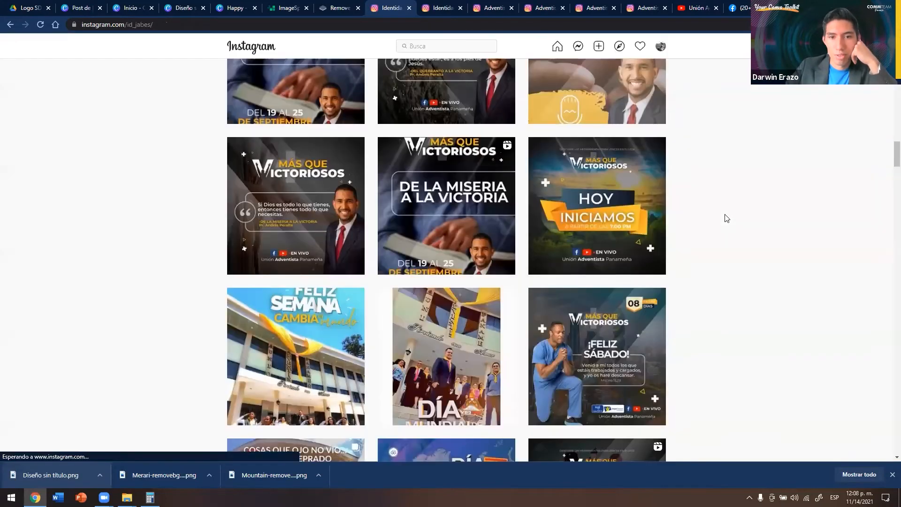
Step: Find the orange "Día Mundial de Conquistadores" post further down the profile and view it at full size
{"action": "scroll", "coordinate": [728, 234], "scroll_direction": "down", "scroll_amount": 10}
{"action": "scroll", "coordinate": [458, 169], "scroll_direction": "up", "scroll_amount": 1}
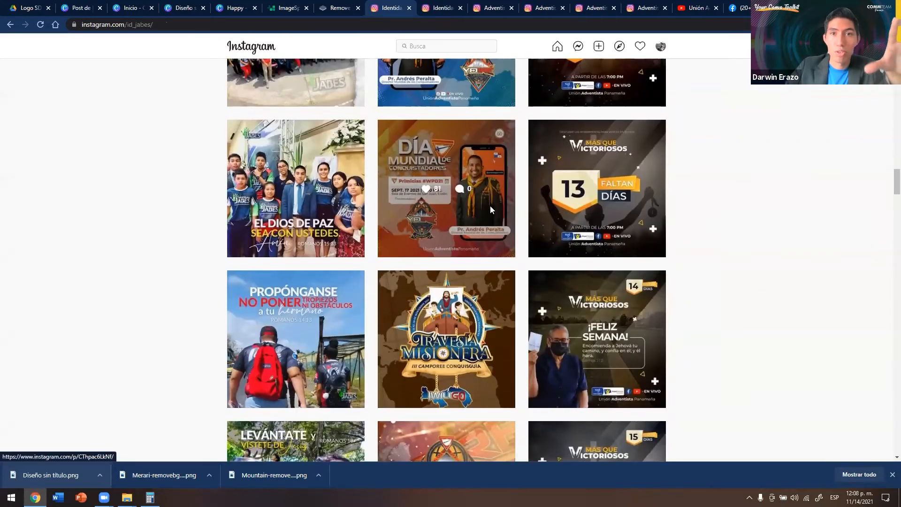
{"action": "left_click", "coordinate": [490, 205]}
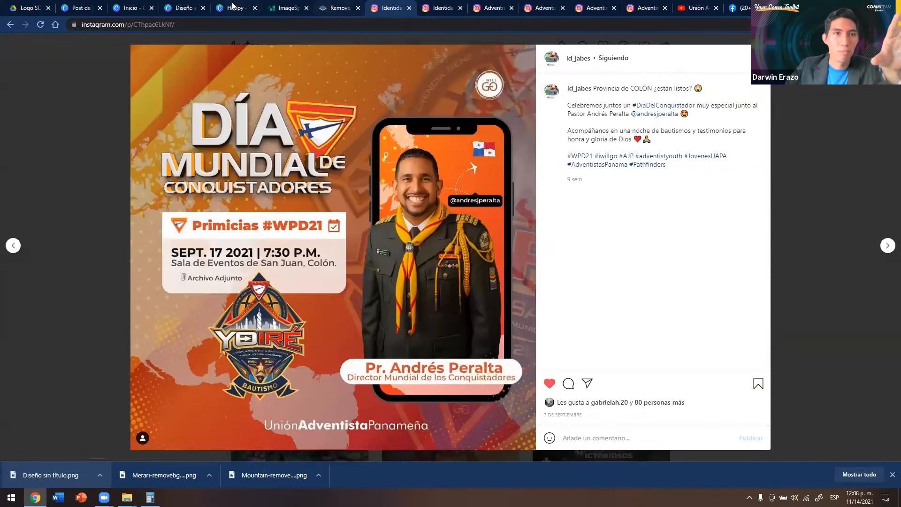
Step: Look back over the open background remover, Canva pages, adventistiad carousel posts and the Unión Adventista Panameña YouTube channel
{"action": "left_click", "coordinate": [337, 8]}
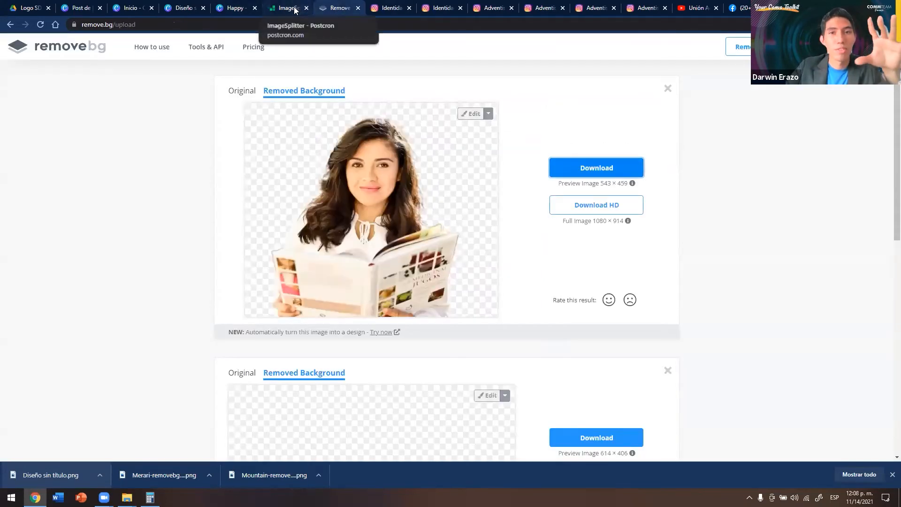
{"action": "left_click", "coordinate": [265, 10]}
{"action": "left_click", "coordinate": [232, 8]}
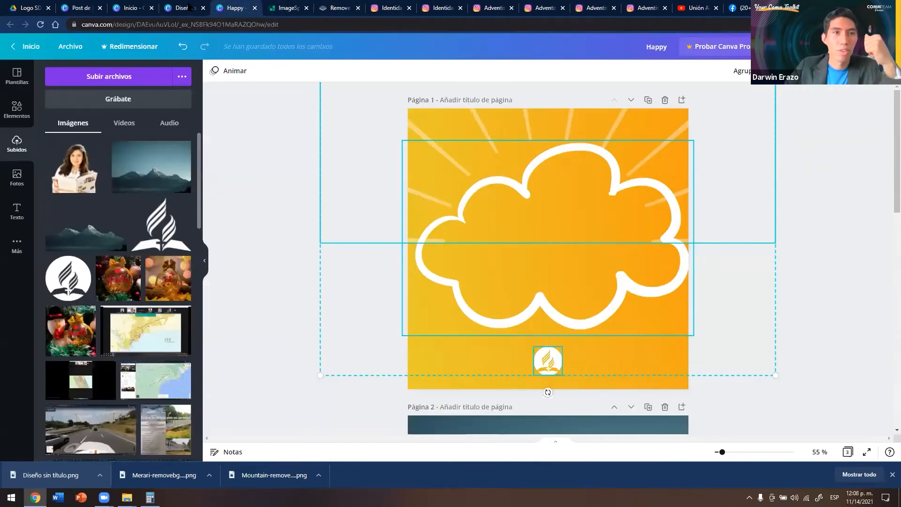
{"action": "left_click", "coordinate": [178, 8]}
{"action": "left_click", "coordinate": [134, 8]}
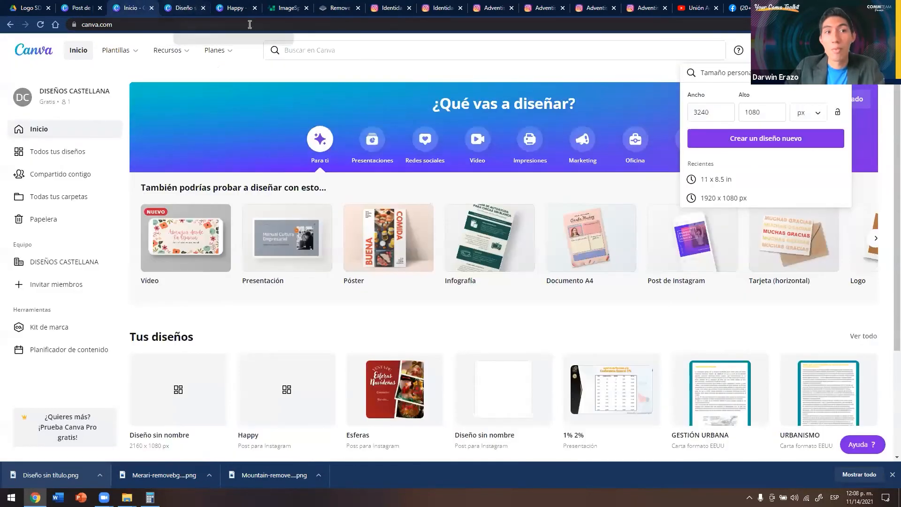
{"action": "left_click", "coordinate": [539, 13]}
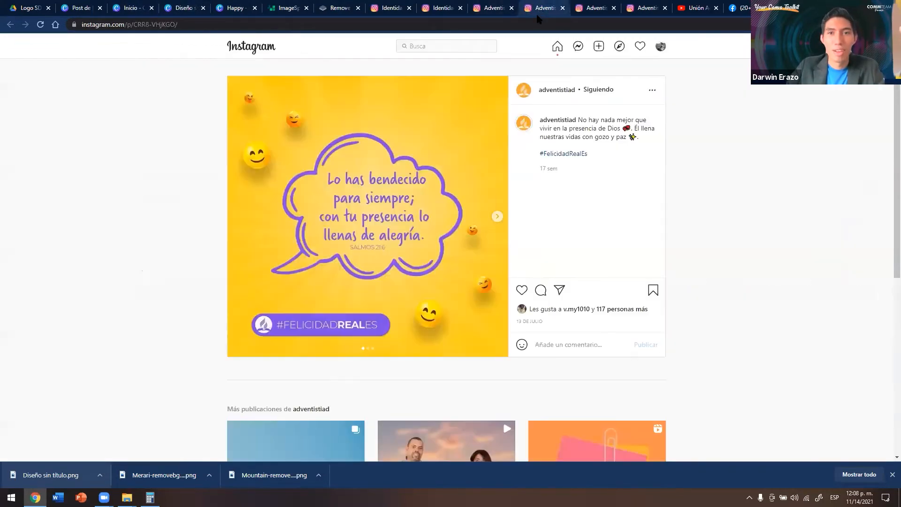
{"action": "left_click", "coordinate": [646, 13]}
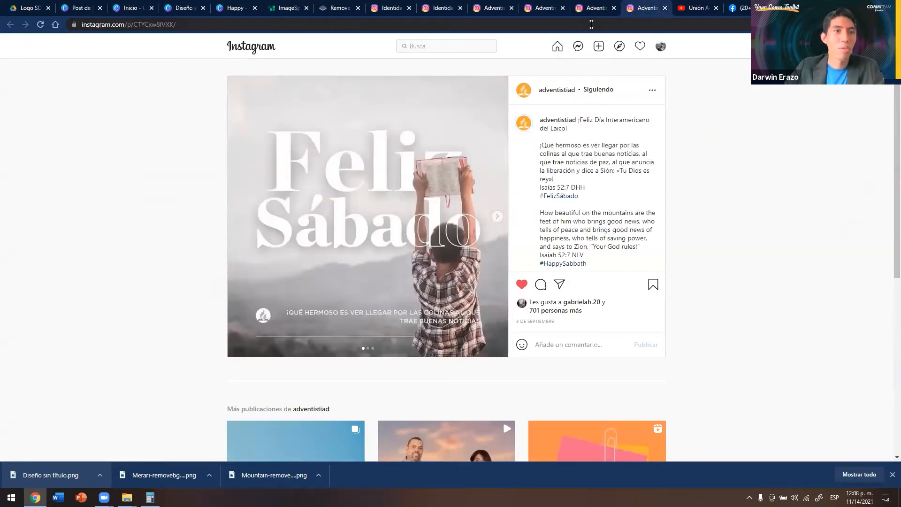
{"action": "left_click", "coordinate": [590, 8]}
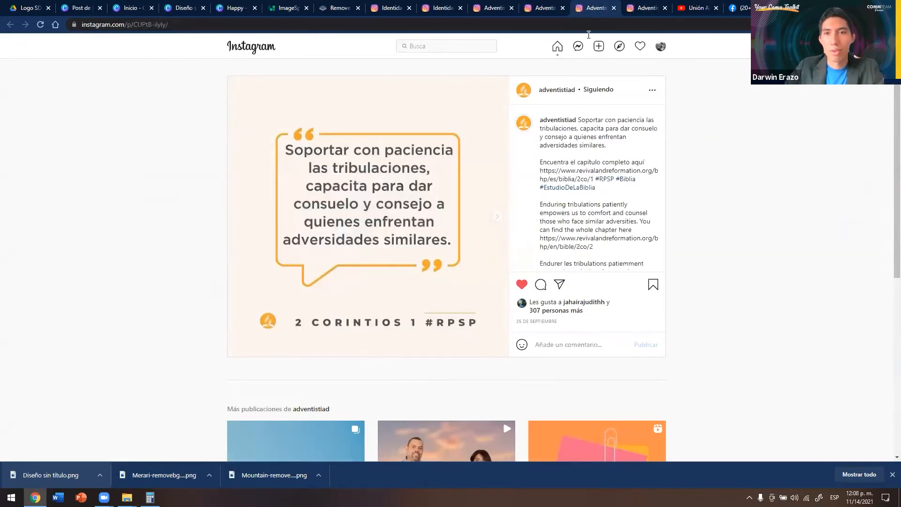
{"action": "left_click", "coordinate": [544, 11]}
{"action": "left_click", "coordinate": [685, 9]}
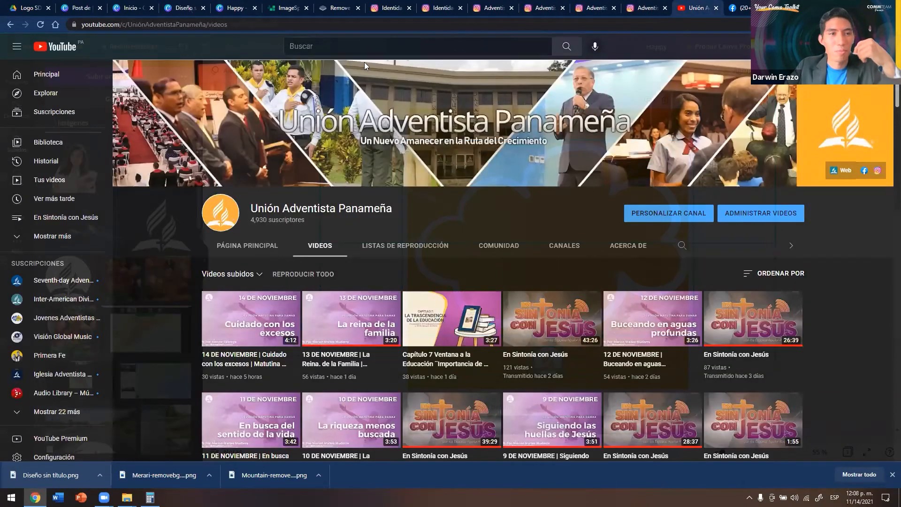
Step: Switch to Google Drive, go up to the "MARKETING THE GOSPEL - Canva Toolkit" folder and hide its details
{"action": "left_click", "coordinate": [182, 8]}
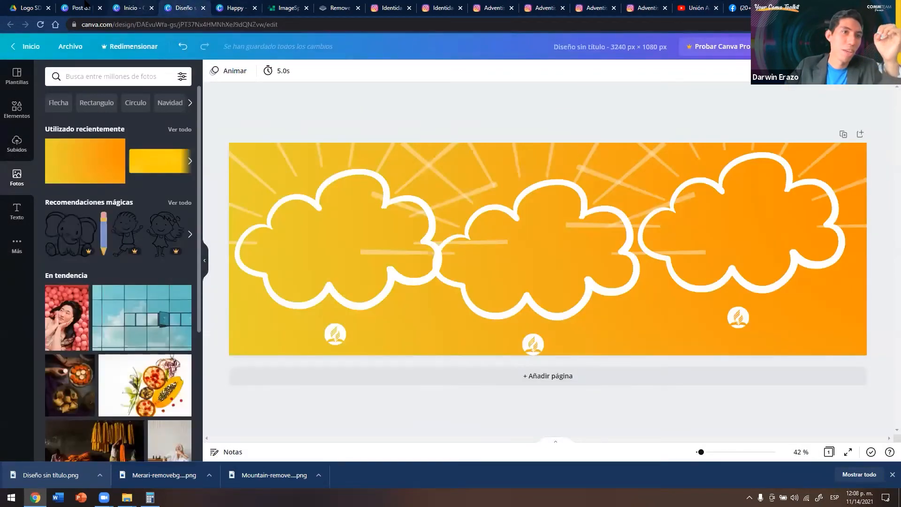
{"action": "left_click", "coordinate": [131, 6]}
{"action": "left_click", "coordinate": [85, 3]}
{"action": "left_click", "coordinate": [43, 3]}
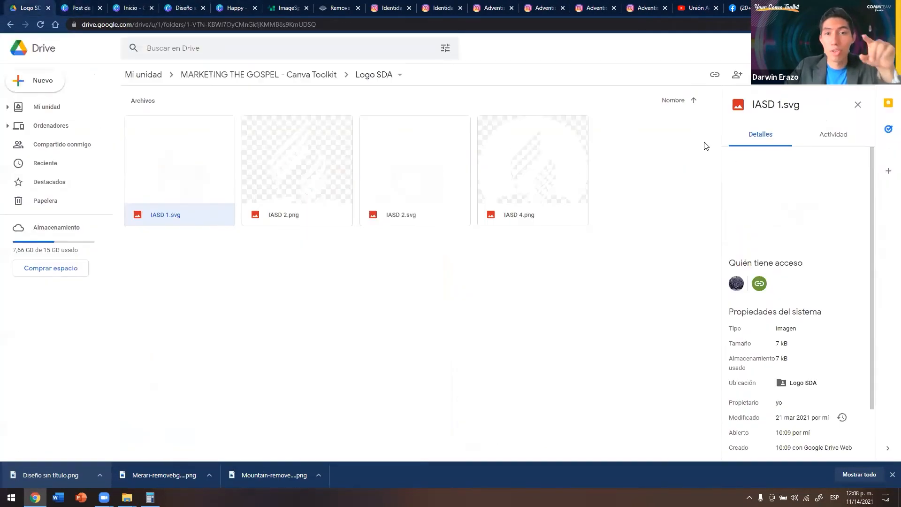
{"action": "left_click", "coordinate": [267, 77]}
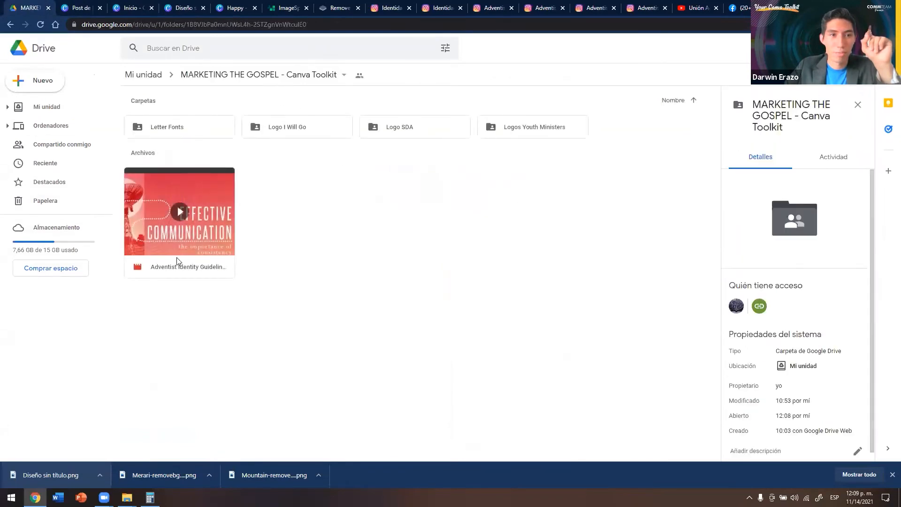
{"action": "left_click", "coordinate": [858, 104]}
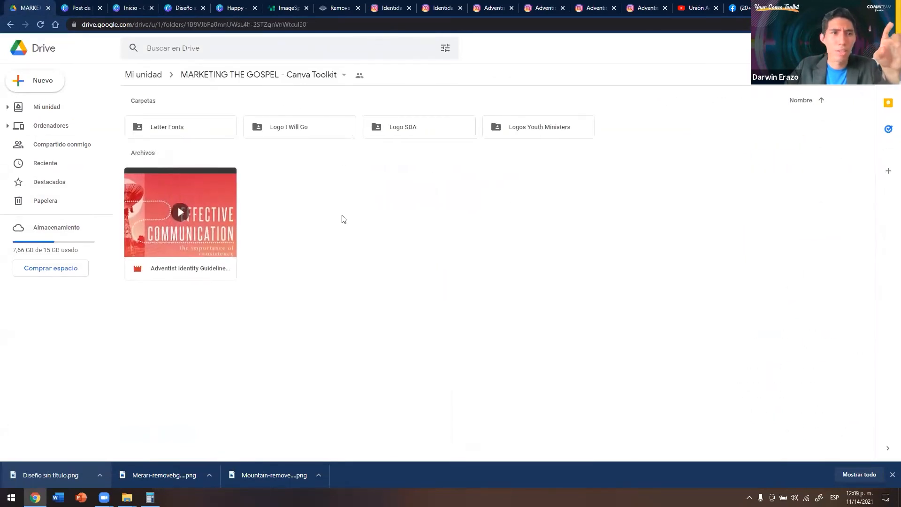